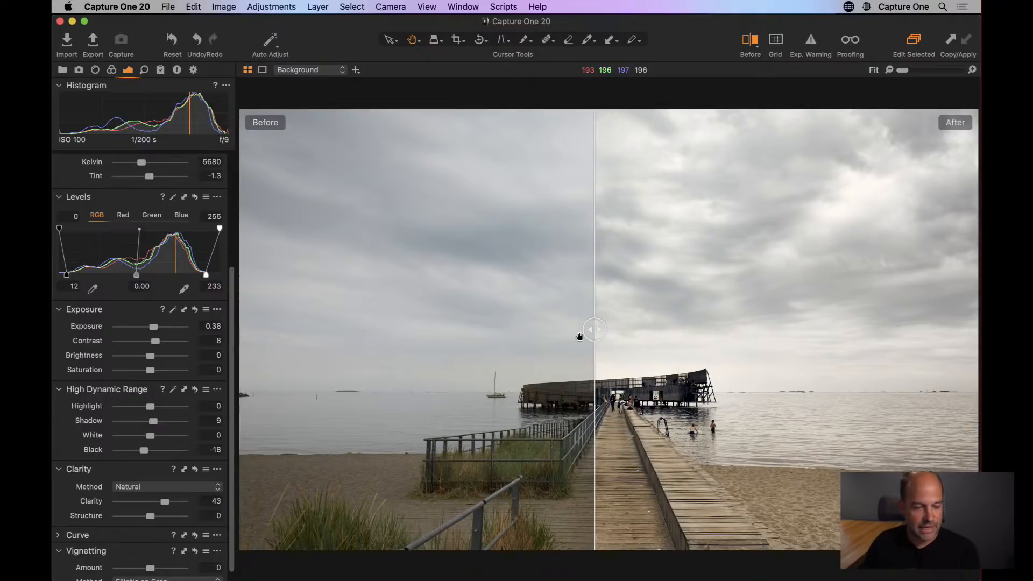
Step: Check the left part of the jetty photo against its original, close the before/after comparison, and reset all of the photo's adjustments
{"action": "left_click_drag", "start_coordinate": [544, 334], "coordinate": [427, 348]}
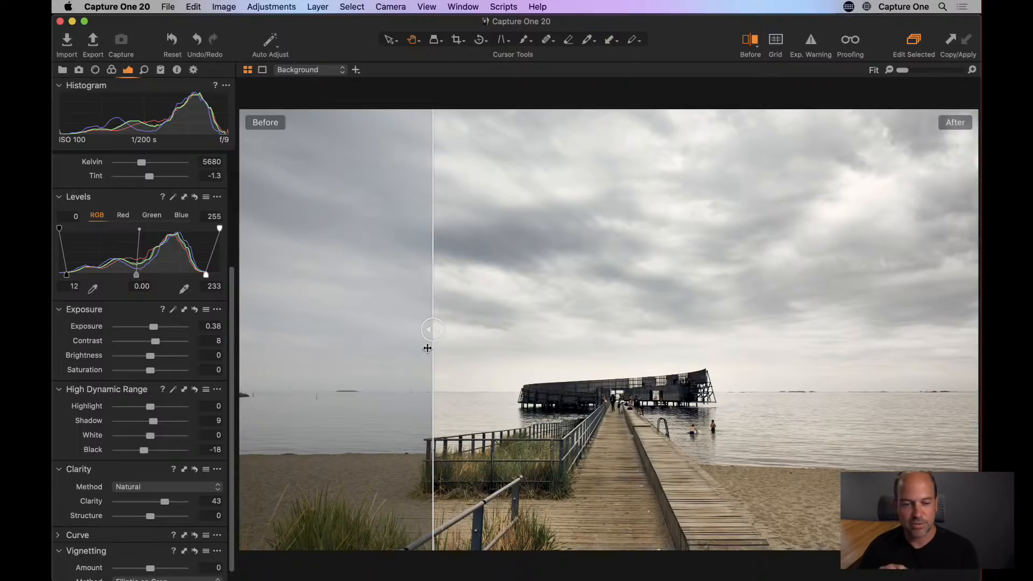
{"action": "left_click", "coordinate": [750, 41]}
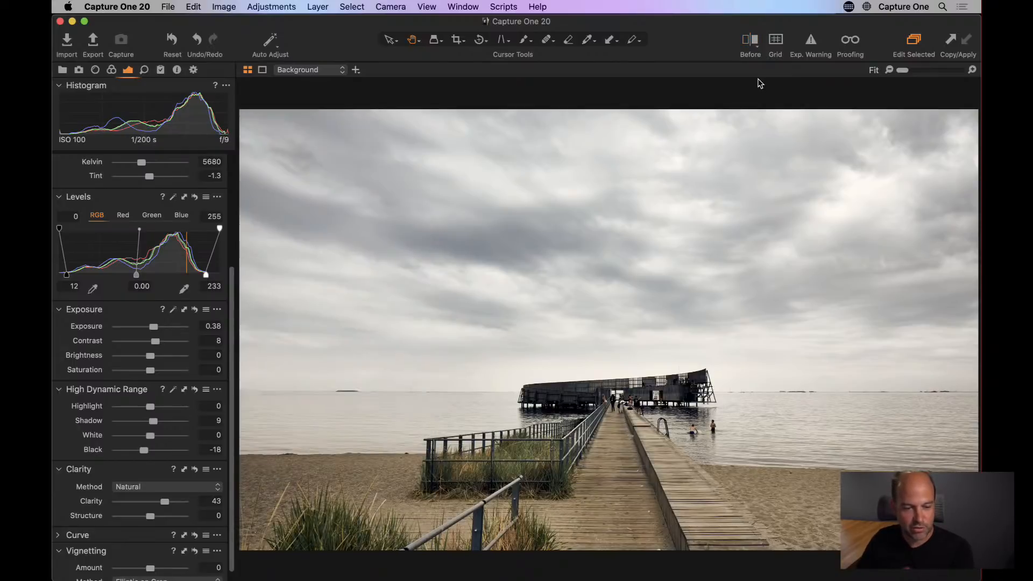
{"action": "key", "text": "super+shift+b"}
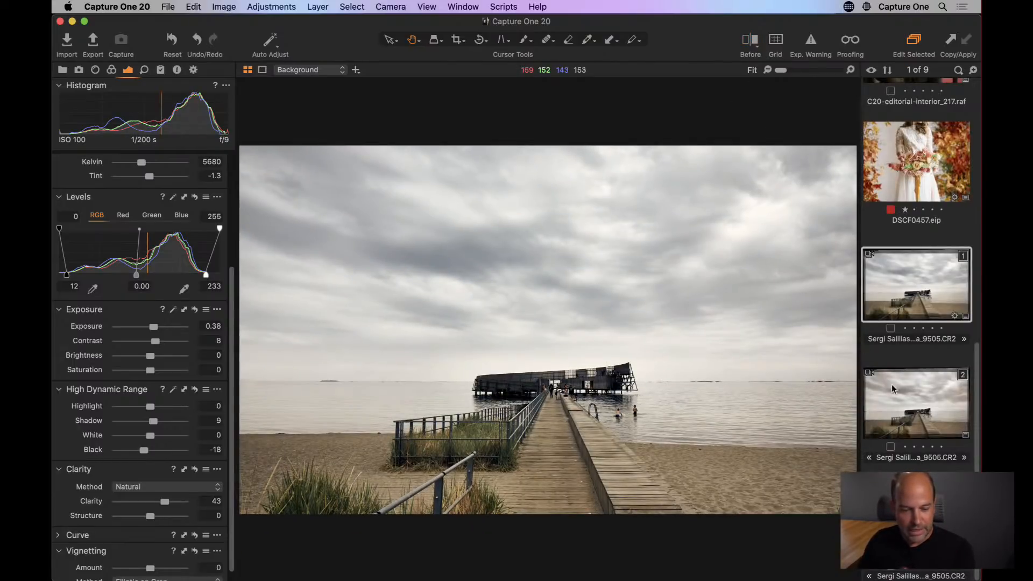
{"action": "key", "text": "super+r"}
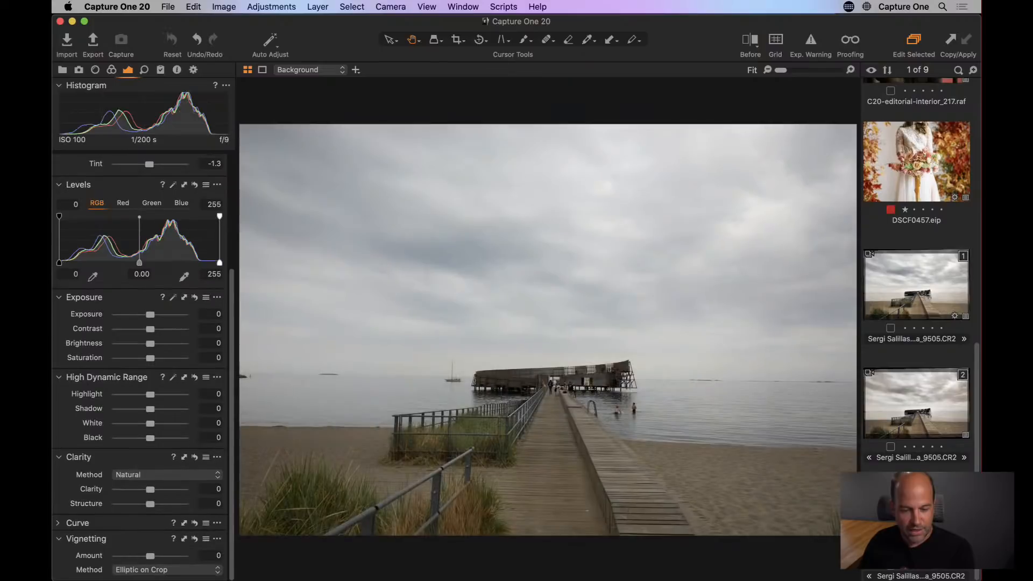
{"action": "key", "text": "super+shift+b"}
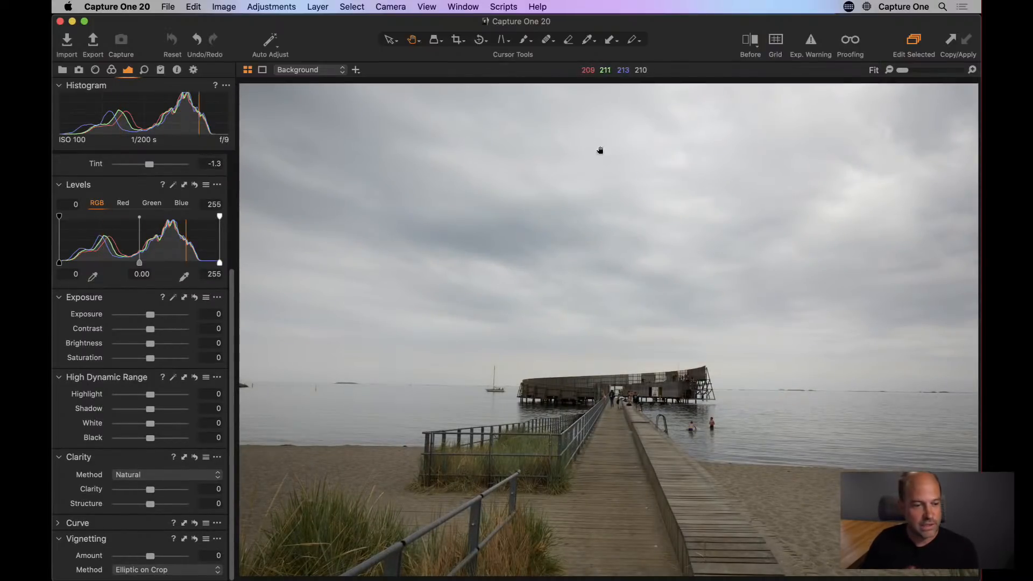
Step: Straighten the photo along the sea horizon and crop it to about 1080 x 652 px, trimming sky and foreground
{"action": "left_click", "coordinate": [481, 42]}
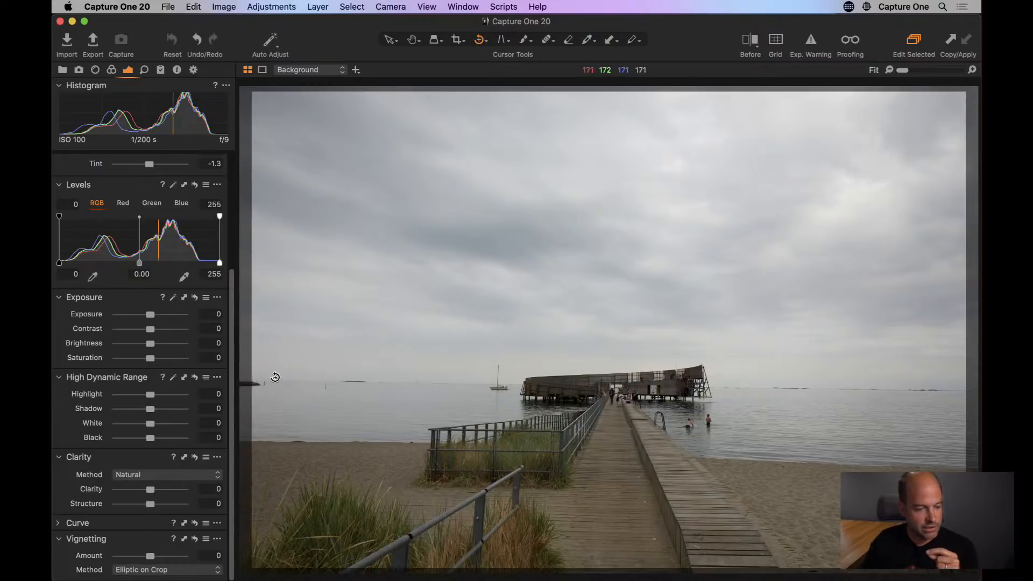
{"action": "left_click_drag", "start_coordinate": [269, 381], "coordinate": [963, 390]}
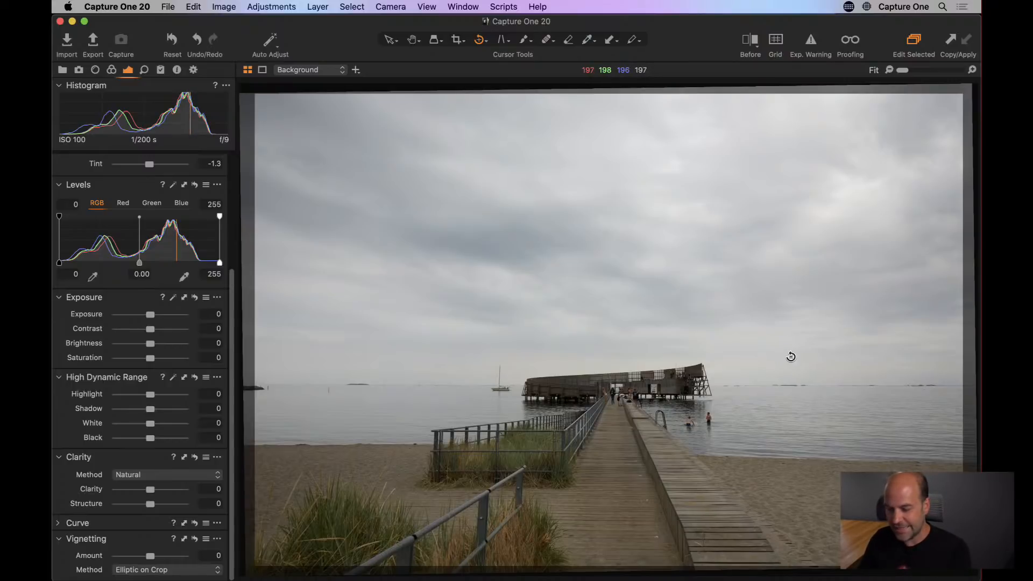
{"action": "key", "text": "c"}
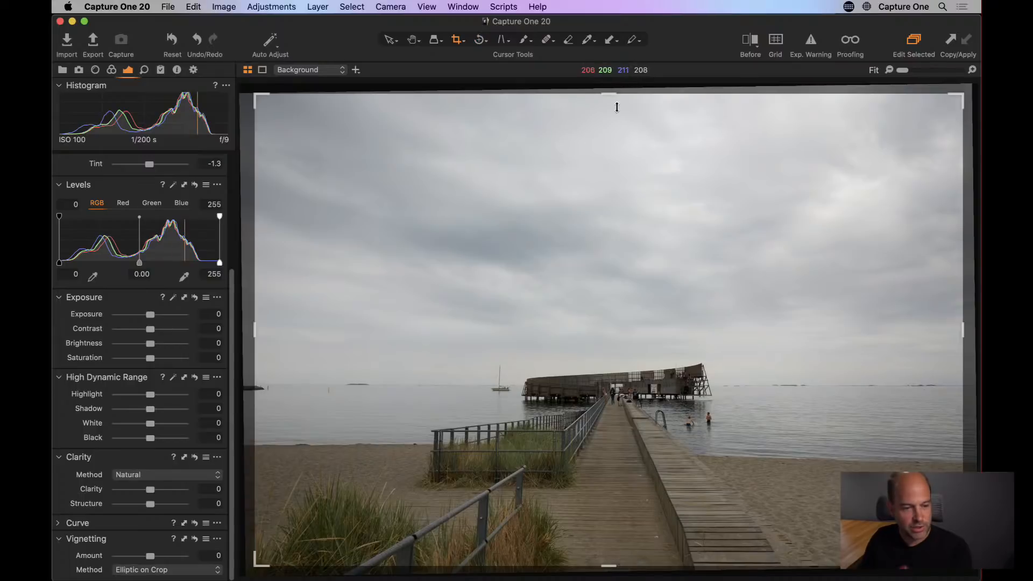
{"action": "left_click_drag", "start_coordinate": [606, 95], "coordinate": [605, 139]}
{"action": "mouse_move", "coordinate": [635, 261]}
{"action": "left_mouse_down"}
{"action": "mouse_move", "coordinate": [634, 237]}
{"action": "mouse_move", "coordinate": [634, 247]}
{"action": "left_mouse_up"}
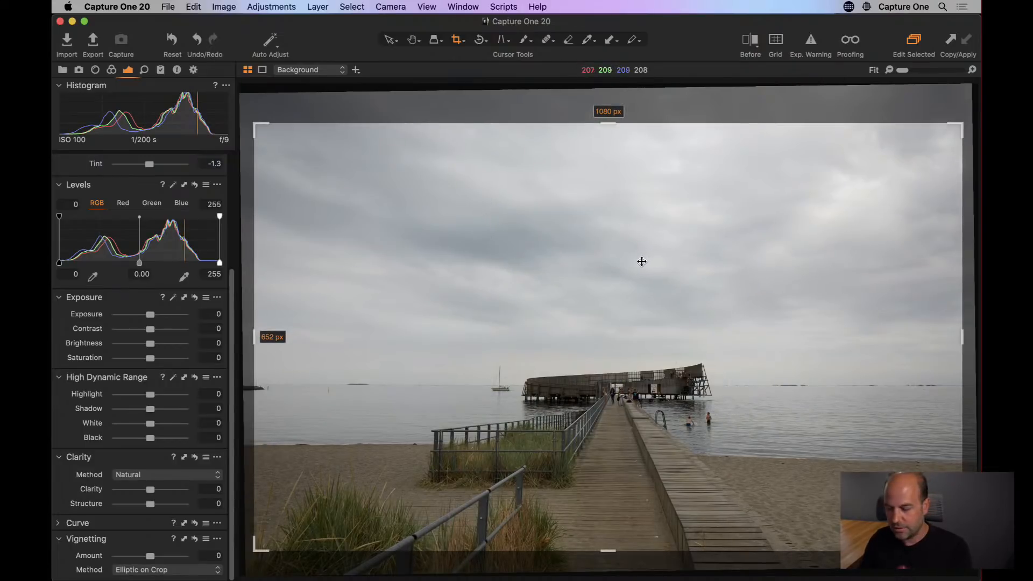
{"action": "key", "text": "h"}
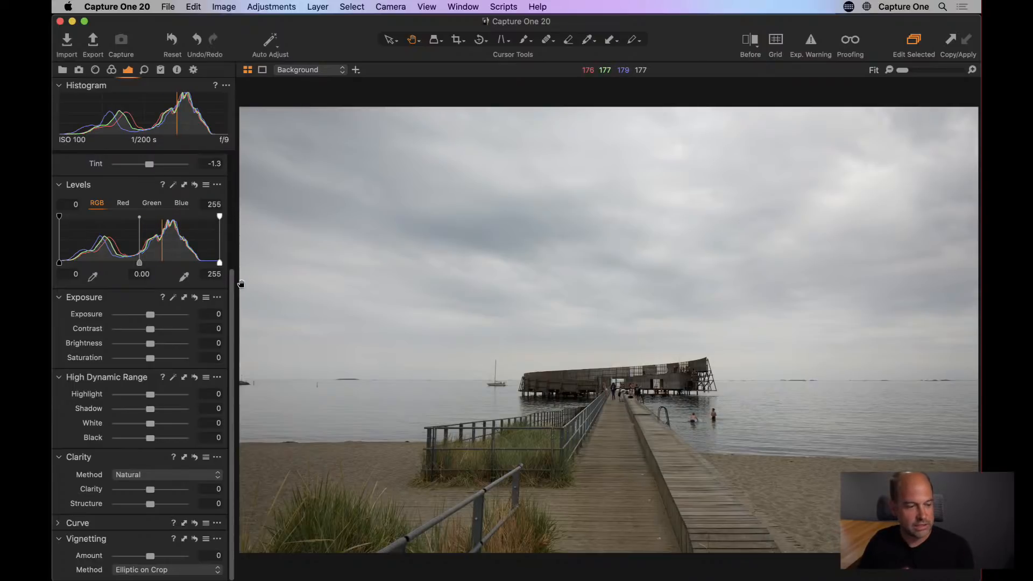
{"action": "left_click_drag", "start_coordinate": [230, 288], "coordinate": [221, 240]}
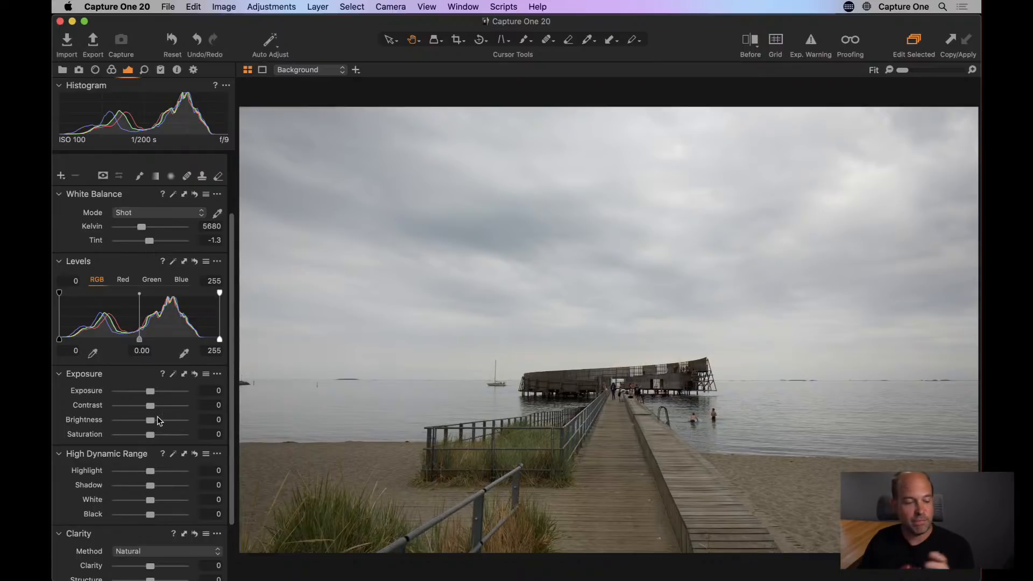
{"action": "left_click_drag", "start_coordinate": [151, 425], "coordinate": [160, 424]}
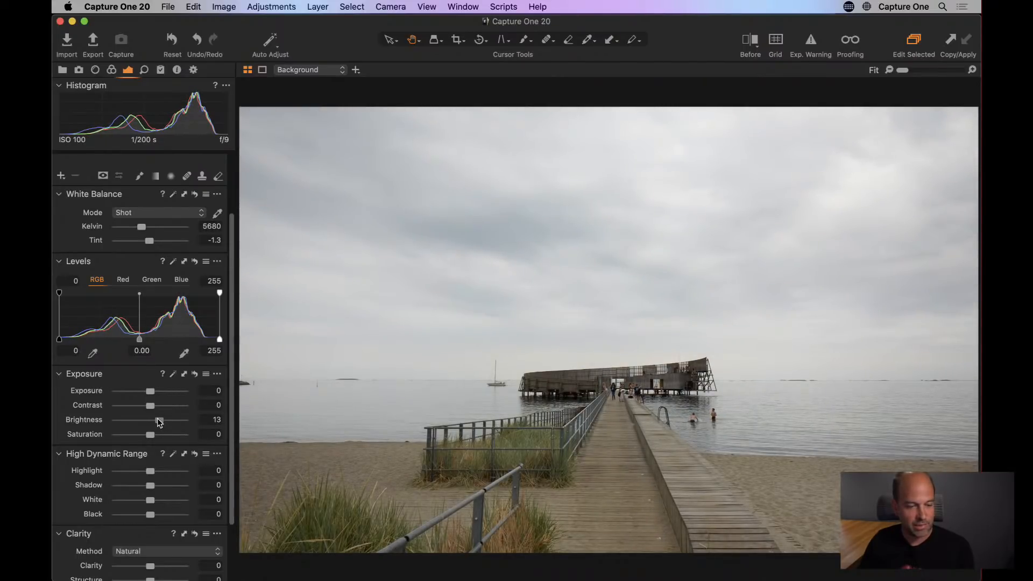
{"action": "double_click", "coordinate": [166, 424]}
{"action": "left_click_drag", "start_coordinate": [151, 392], "coordinate": [157, 396]}
{"action": "double_click", "coordinate": [156, 393]}
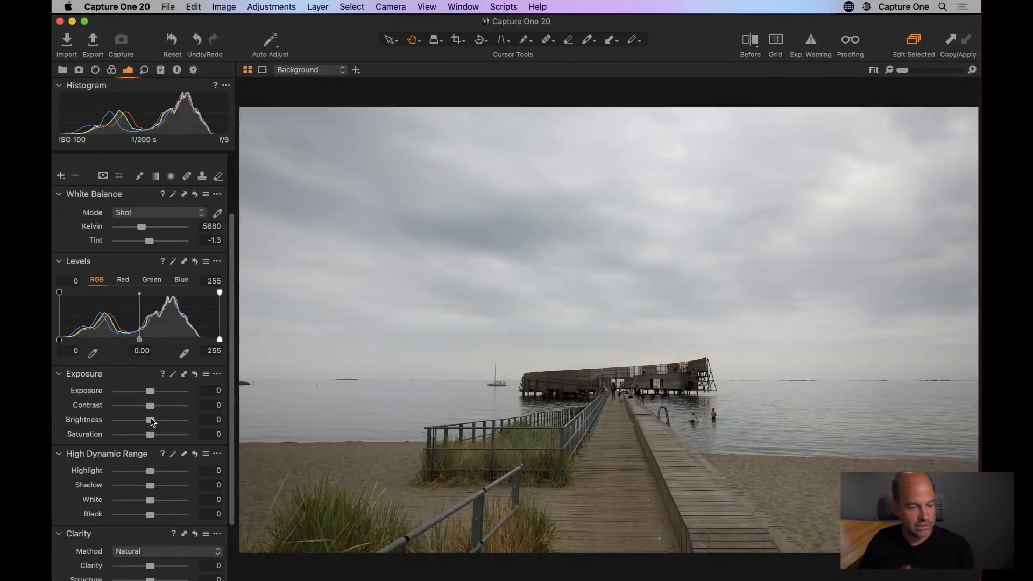
Step: Set the photo's Brightness to 8, auto-adjust its Levels, and set the white point to 232
{"action": "left_click_drag", "start_coordinate": [153, 422], "coordinate": [156, 420]}
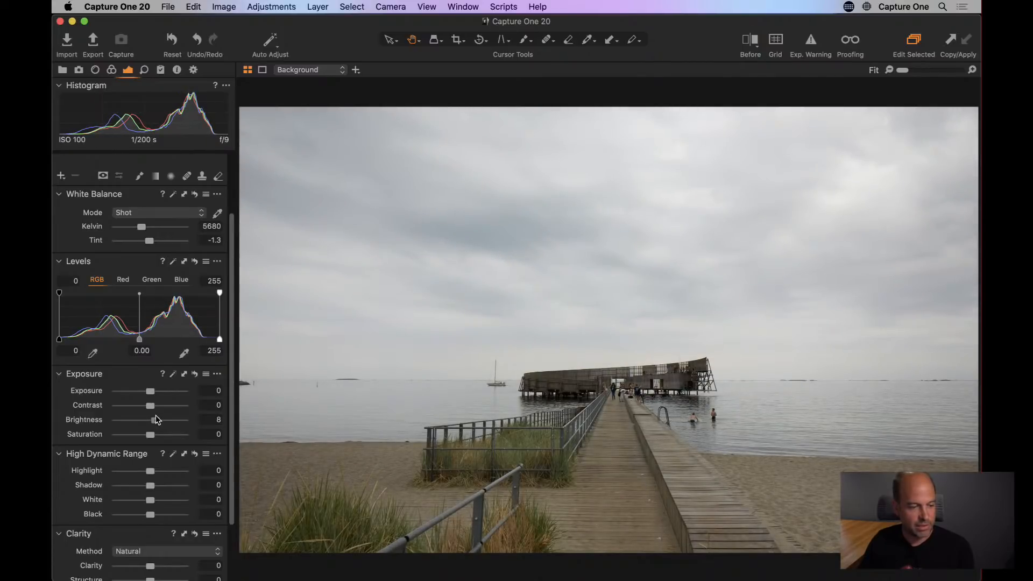
{"action": "left_click", "coordinate": [174, 263]}
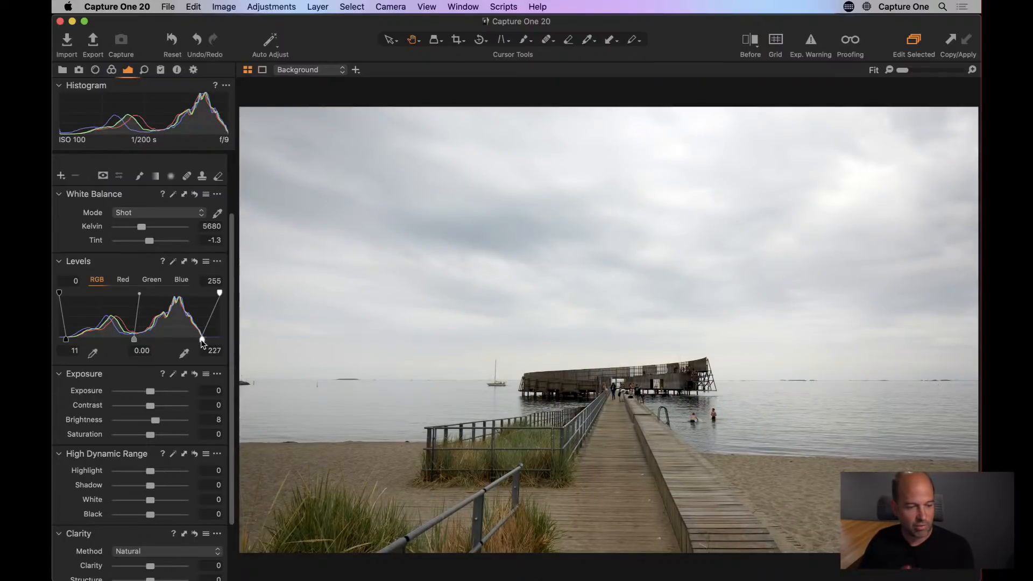
{"action": "left_click_drag", "start_coordinate": [200, 340], "coordinate": [204, 345]}
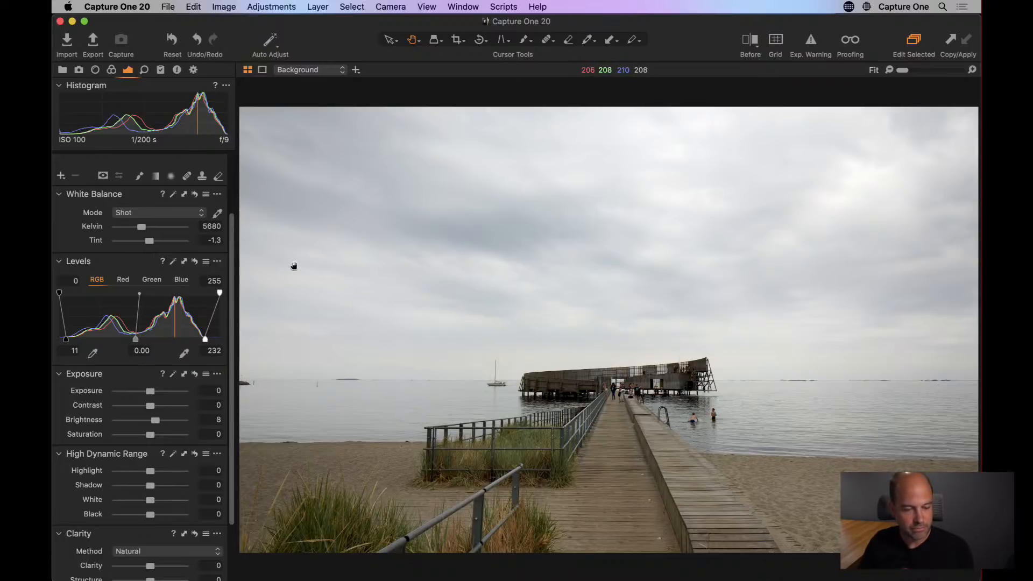
Step: Inspect the jetty and railing at 100%, and set the whole photo's Clarity to 59 with the Natural method
{"action": "left_click", "coordinate": [586, 389]}
{"action": "left_click_drag", "start_coordinate": [537, 420], "coordinate": [645, 324]}
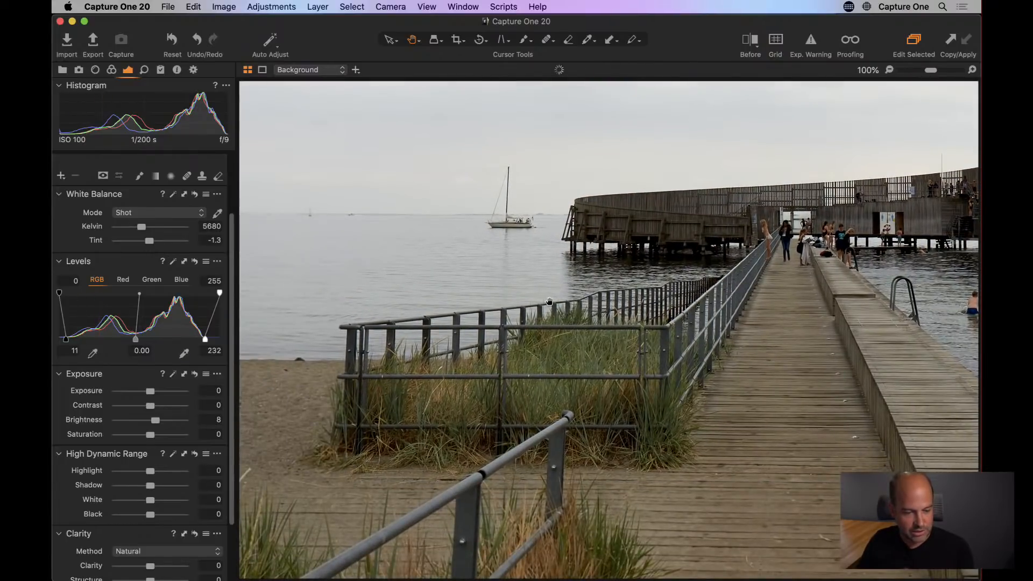
{"action": "left_click", "coordinate": [618, 236]}
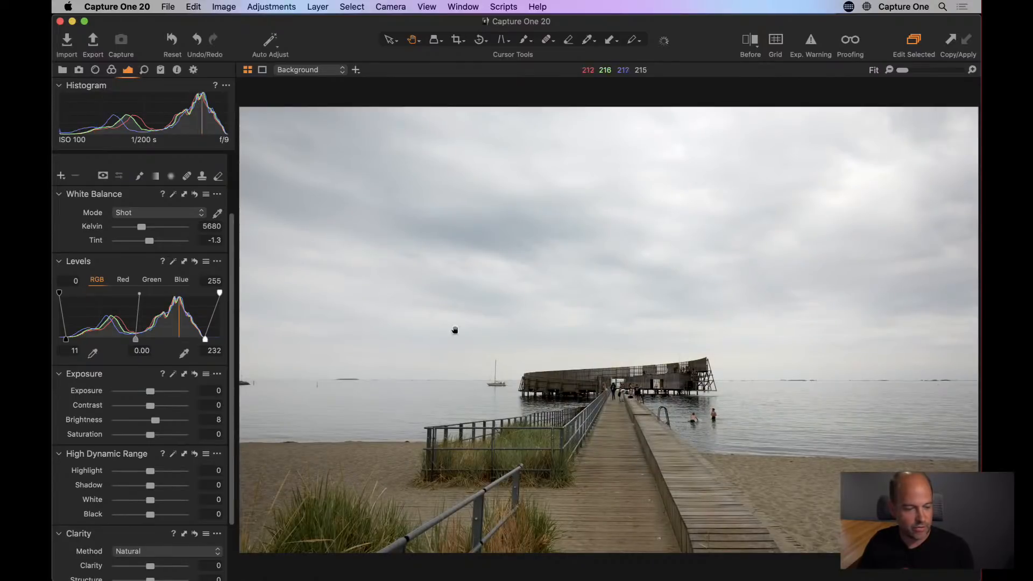
{"action": "scroll", "coordinate": [156, 466], "scroll_direction": "down", "scroll_amount": 2}
{"action": "scroll", "coordinate": [164, 468], "scroll_direction": "down", "scroll_amount": 1}
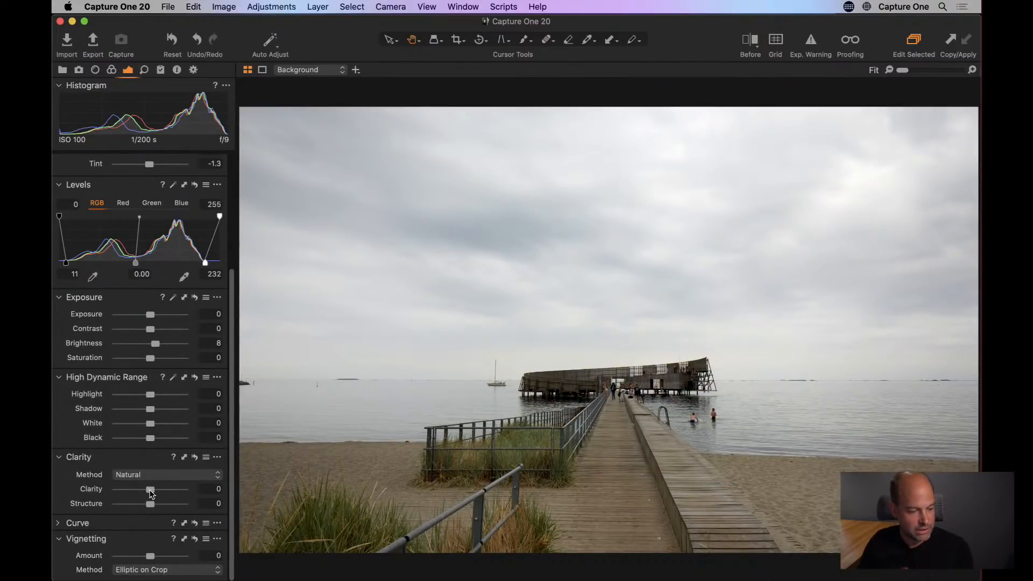
{"action": "left_click_drag", "start_coordinate": [150, 489], "coordinate": [171, 489]}
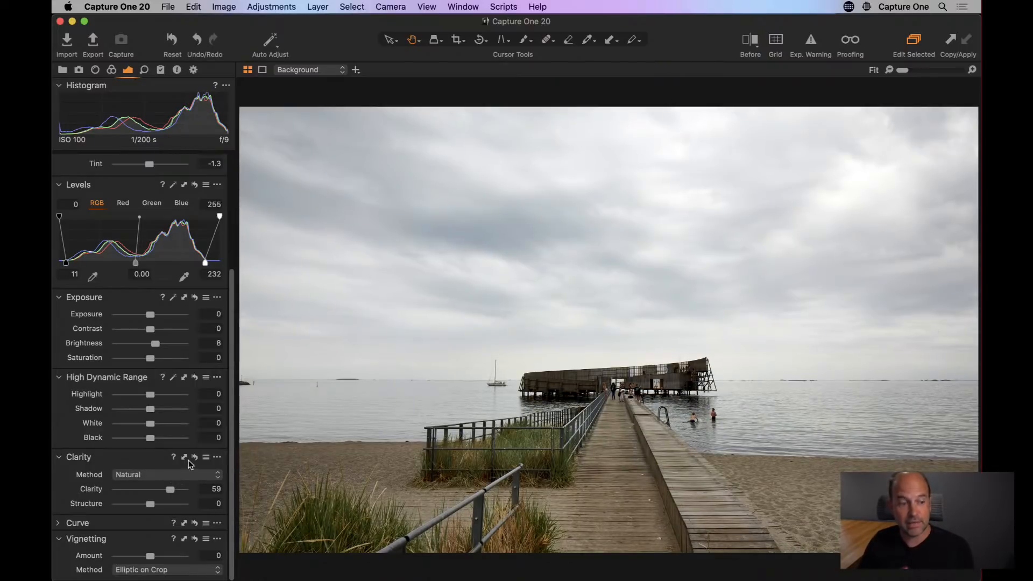
Step: Set the photo's Contrast to 3 while judging the jetty at 100%, and return to the full image
{"action": "left_click", "coordinate": [539, 386]}
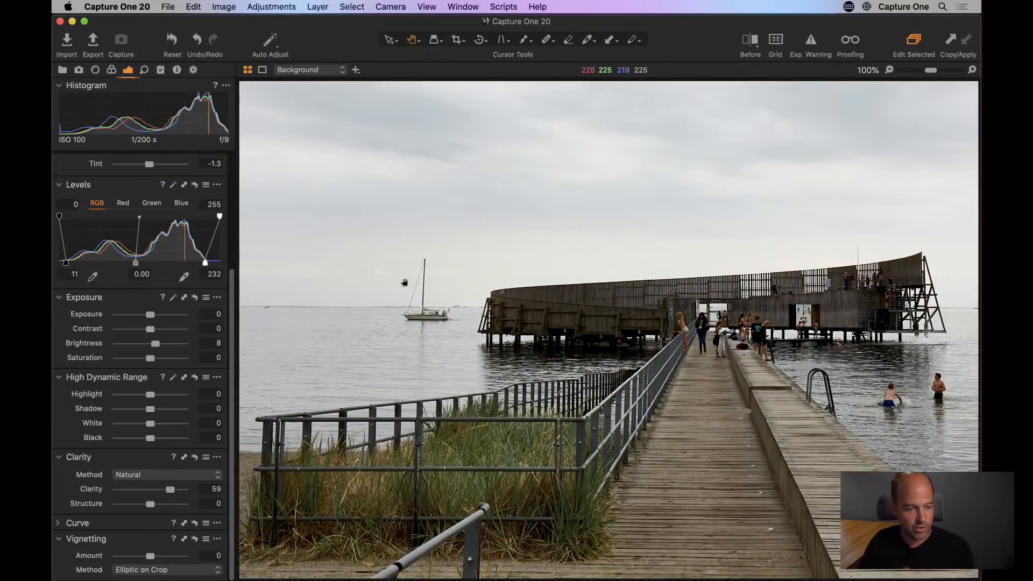
{"action": "left_click_drag", "start_coordinate": [151, 332], "coordinate": [161, 334]}
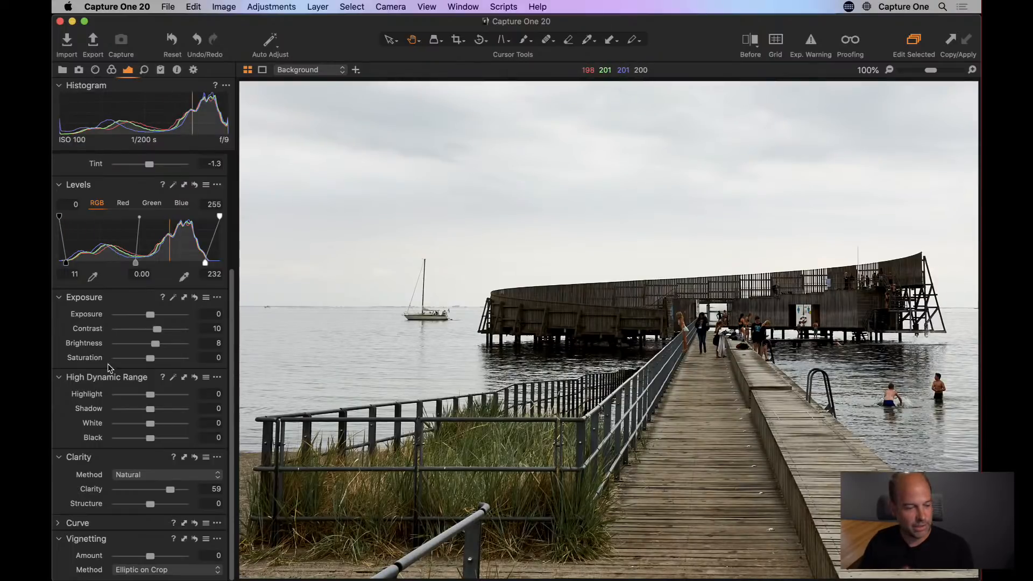
{"action": "left_click_drag", "start_coordinate": [158, 330], "coordinate": [153, 332]}
{"action": "left_click", "coordinate": [525, 336]}
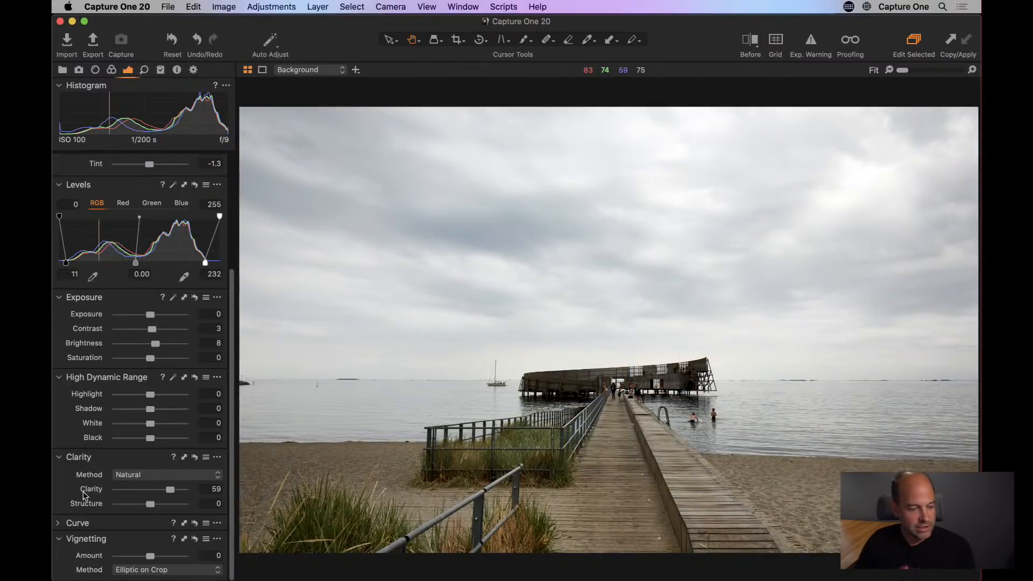
Step: Check the edits against the original in a before/after split, and set Highlight to -21 and White to -24
{"action": "left_click", "coordinate": [751, 41]}
{"action": "left_click_drag", "start_coordinate": [618, 331], "coordinate": [827, 330]}
{"action": "left_click_drag", "start_coordinate": [765, 325], "coordinate": [384, 329]}
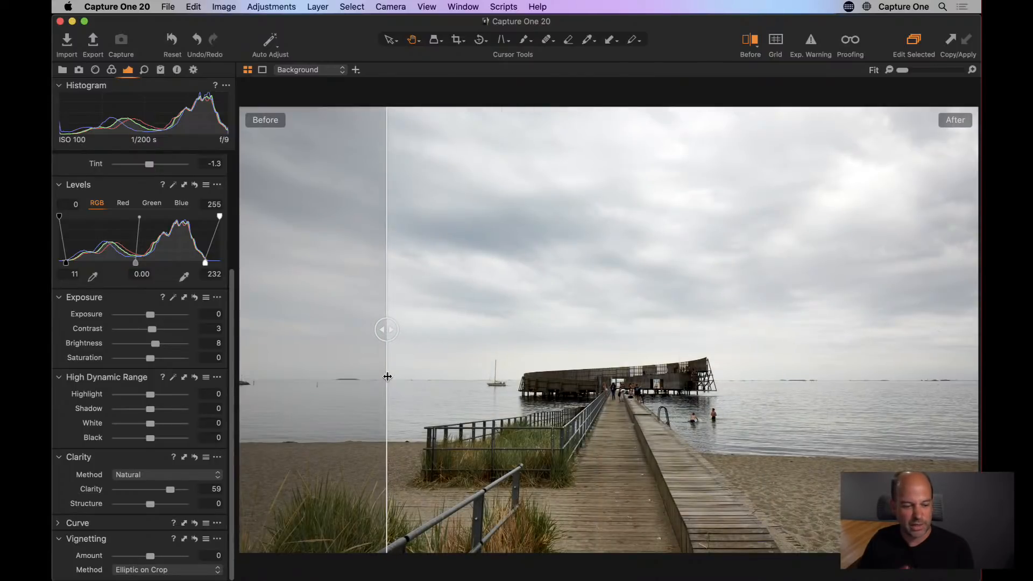
{"action": "left_click_drag", "start_coordinate": [387, 377], "coordinate": [650, 371]}
{"action": "left_click", "coordinate": [749, 59]}
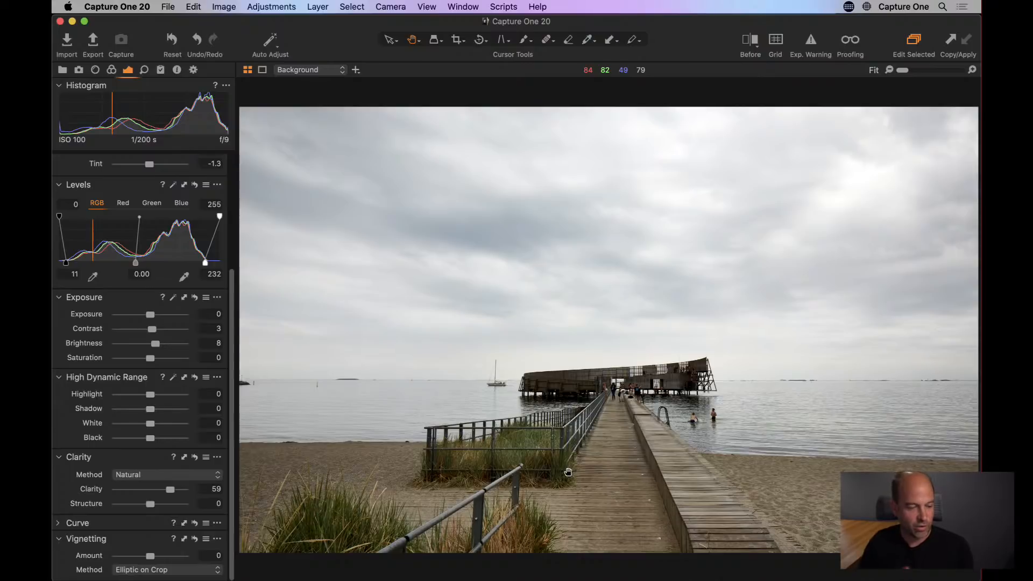
{"action": "left_click_drag", "start_coordinate": [150, 397], "coordinate": [142, 428]}
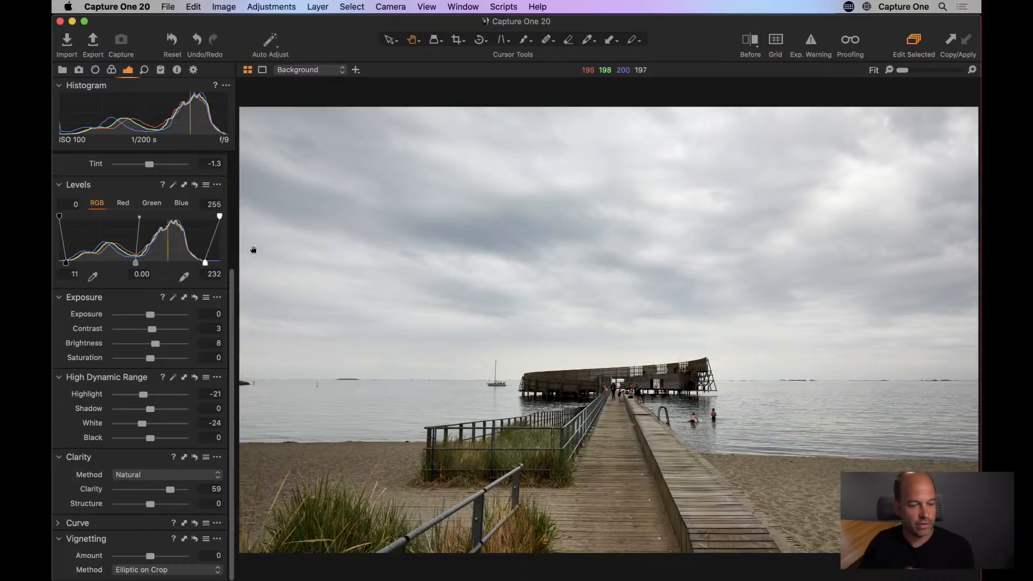
Step: Draw a linear gradient mask over the sky on a new adjustment layer, fading from the image's upper edge down to the beach
{"action": "left_click_drag", "start_coordinate": [232, 283], "coordinate": [220, 151]}
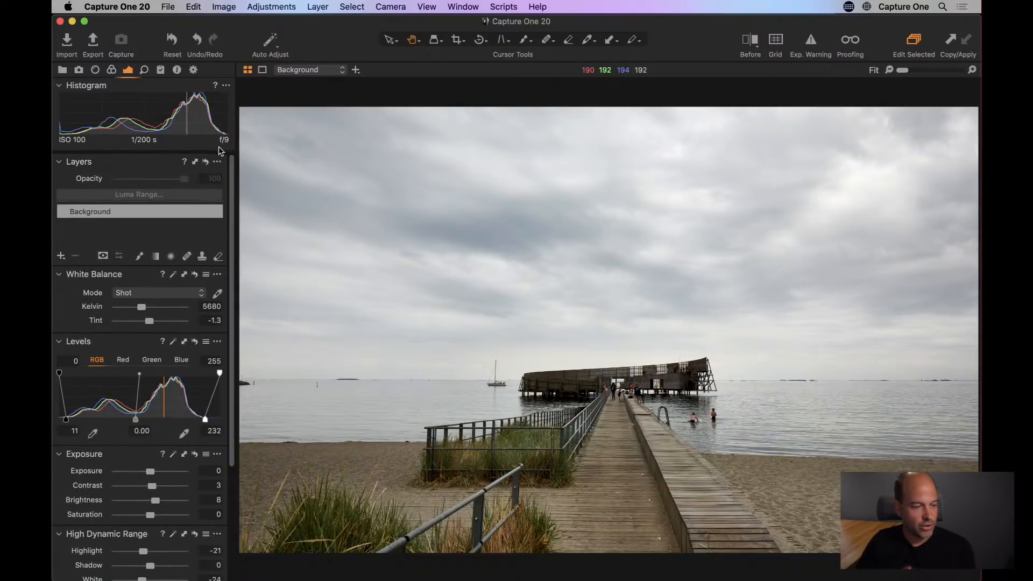
{"action": "left_click", "coordinate": [156, 257]}
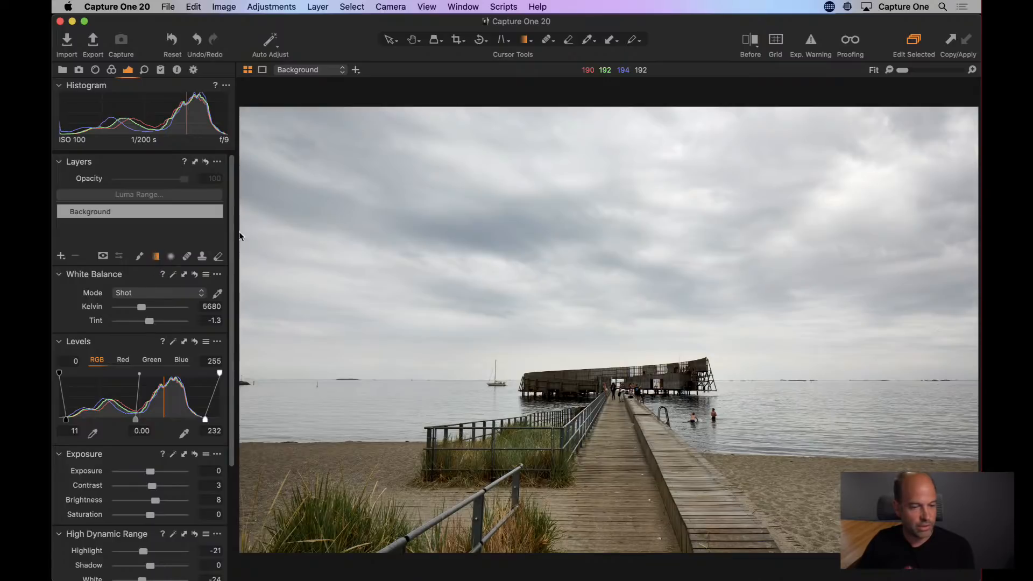
{"action": "left_click_drag", "start_coordinate": [595, 111], "coordinate": [643, 493]}
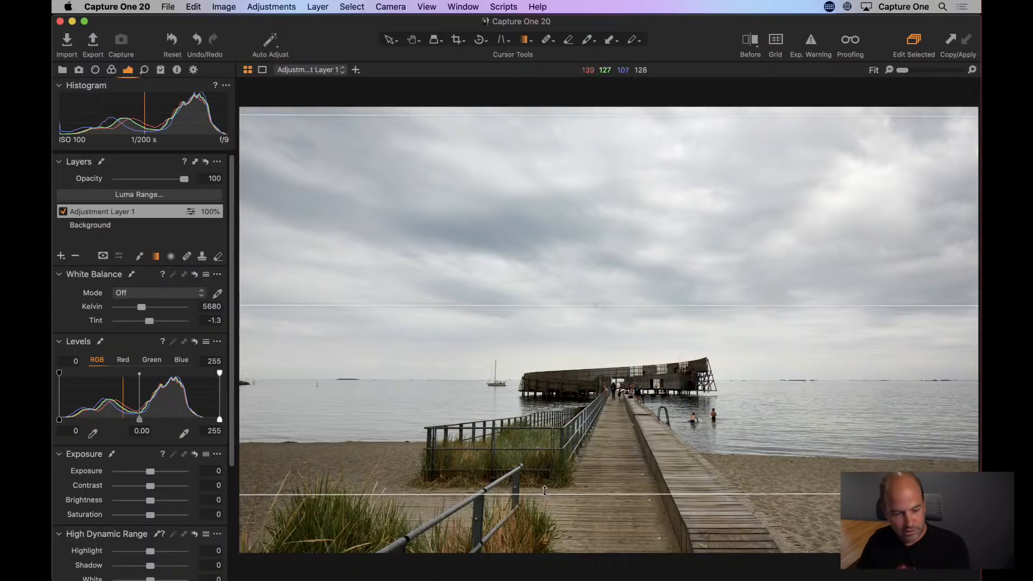
{"action": "left_click_drag", "start_coordinate": [543, 493], "coordinate": [527, 367]}
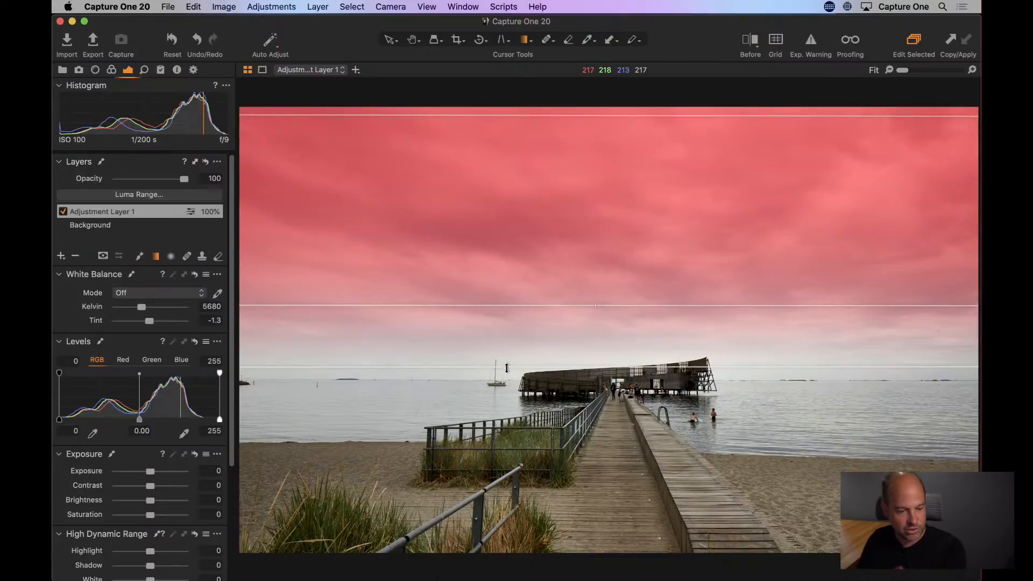
{"action": "left_click_drag", "start_coordinate": [506, 368], "coordinate": [509, 464]}
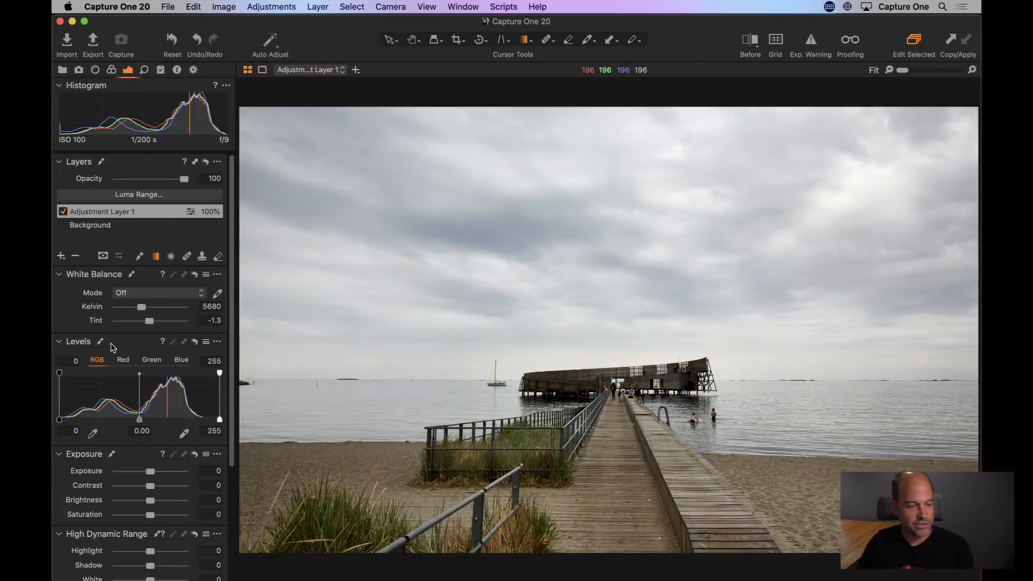
Step: On the sky gradient layer, set Exposure to -1.05, Clarity to 33, Shadow to 46 and Black to -4
{"action": "scroll", "coordinate": [117, 431], "scroll_direction": "down", "scroll_amount": 3}
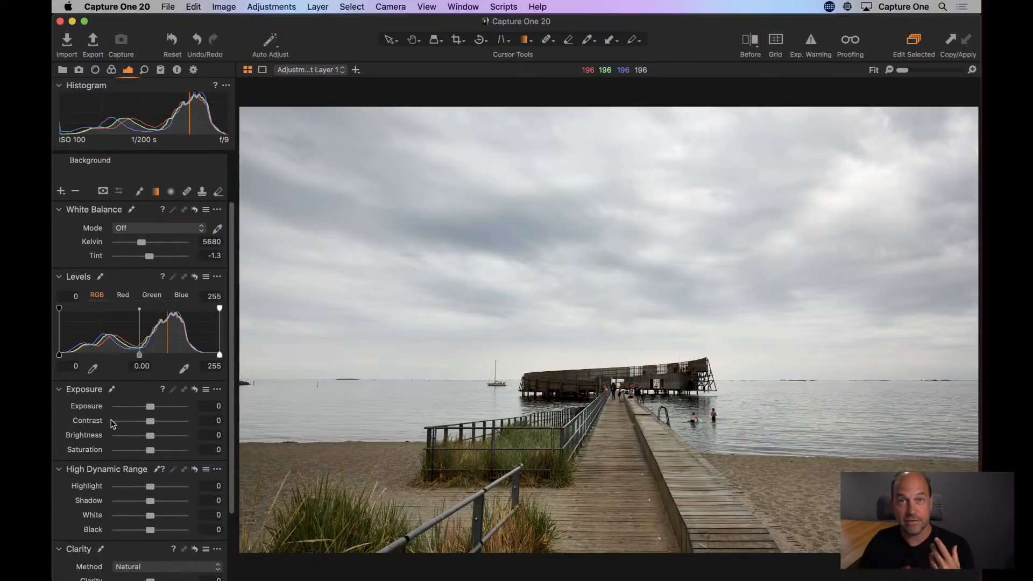
{"action": "left_click_drag", "start_coordinate": [150, 412], "coordinate": [142, 413]}
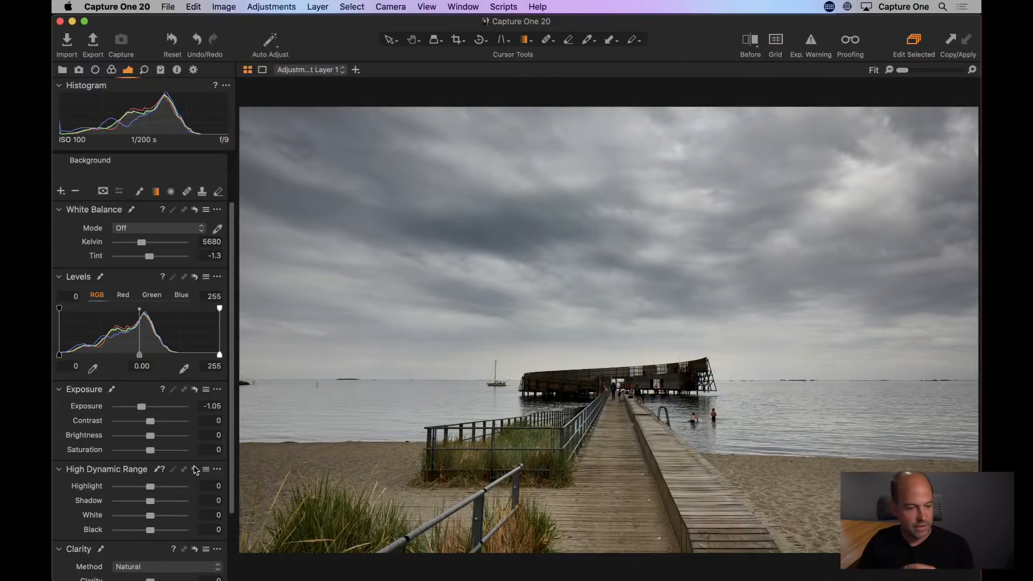
{"action": "scroll", "coordinate": [143, 501], "scroll_direction": "down", "scroll_amount": 3}
{"action": "left_click_drag", "start_coordinate": [153, 514], "coordinate": [163, 515]}
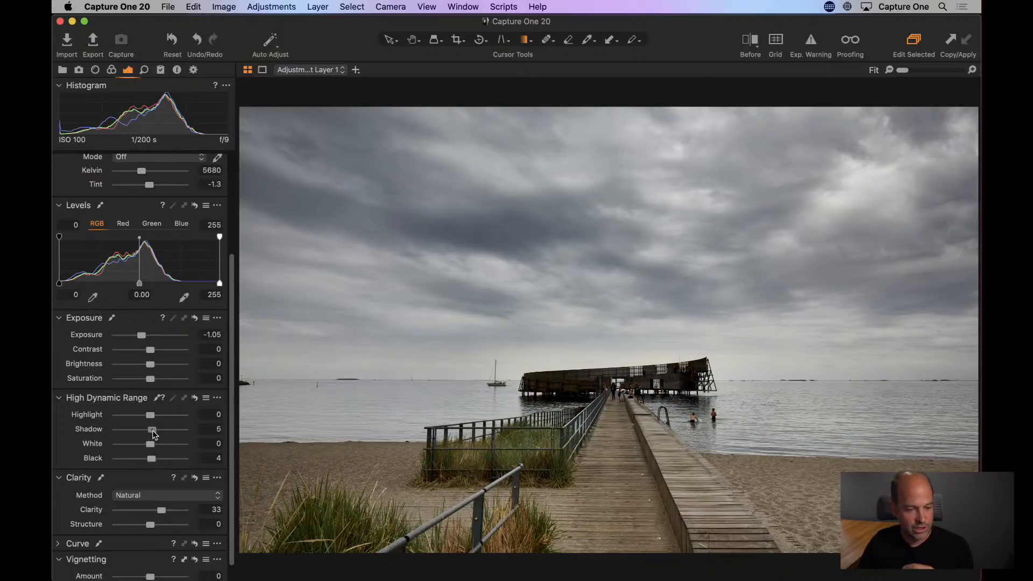
{"action": "left_click_drag", "start_coordinate": [154, 434], "coordinate": [170, 436]}
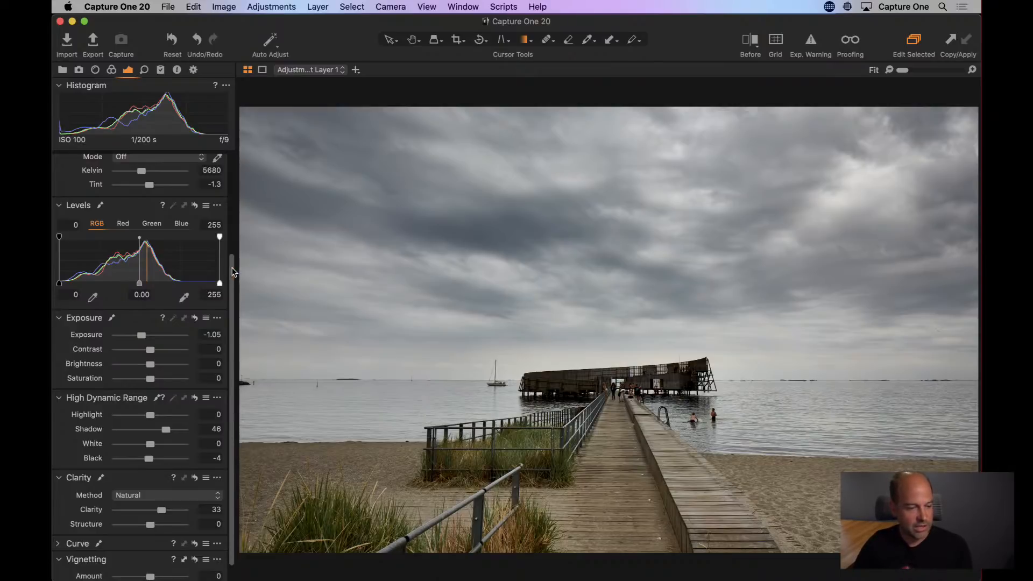
Step: Warm the sky gradient layer by shifting its master Color Balance slightly towards orange
{"action": "left_click_drag", "start_coordinate": [235, 272], "coordinate": [221, 171]}
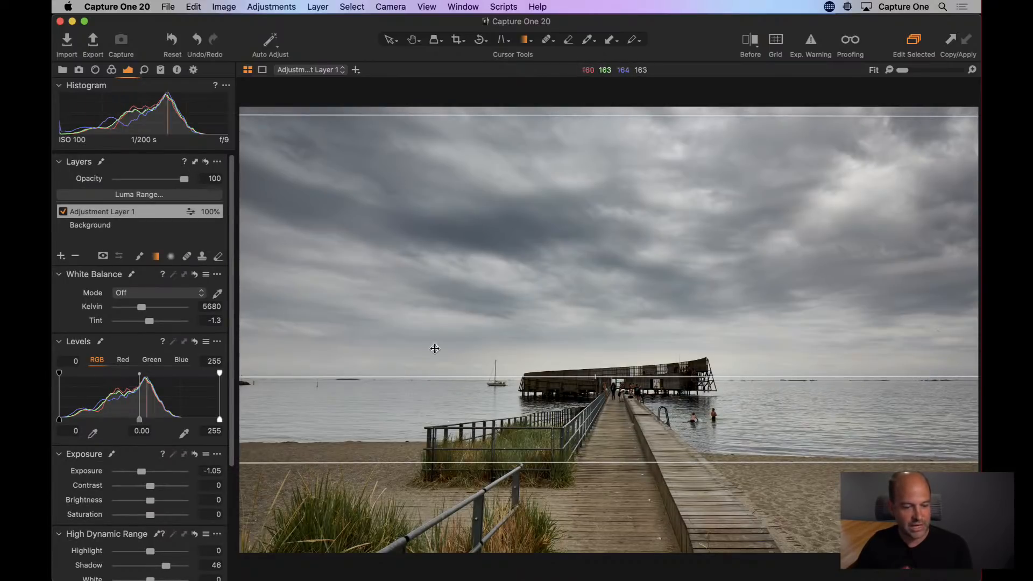
{"action": "left_click", "coordinate": [111, 70]}
{"action": "scroll", "coordinate": [146, 375], "scroll_direction": "down", "scroll_amount": 10}
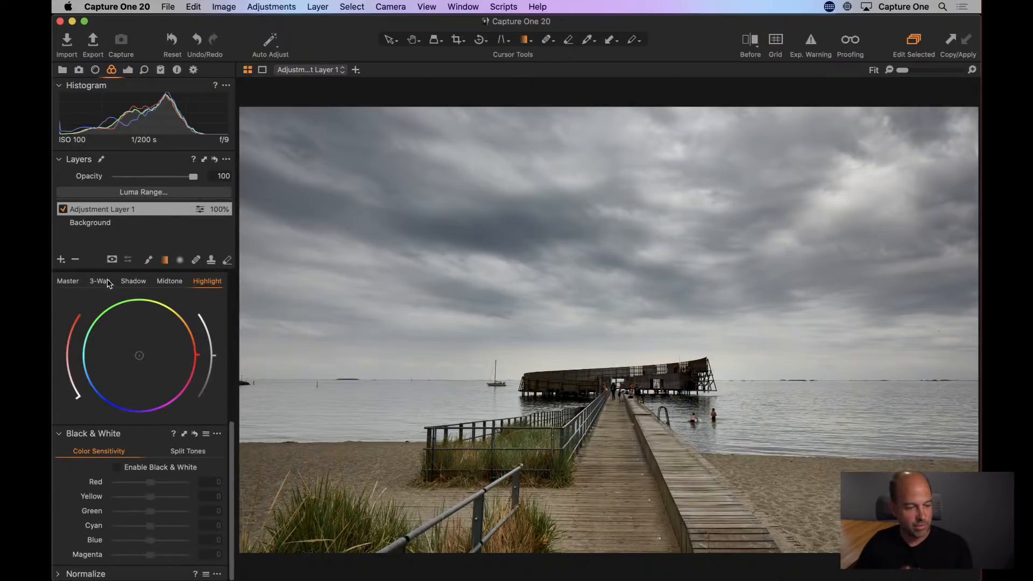
{"action": "scroll", "coordinate": [155, 299], "scroll_direction": "up", "scroll_amount": 1}
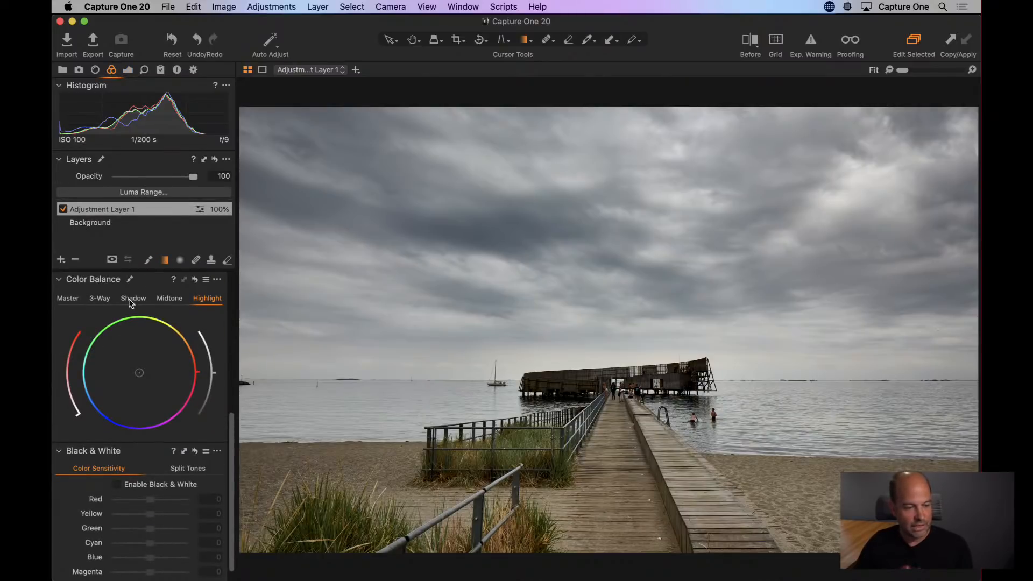
{"action": "left_click", "coordinate": [68, 300]}
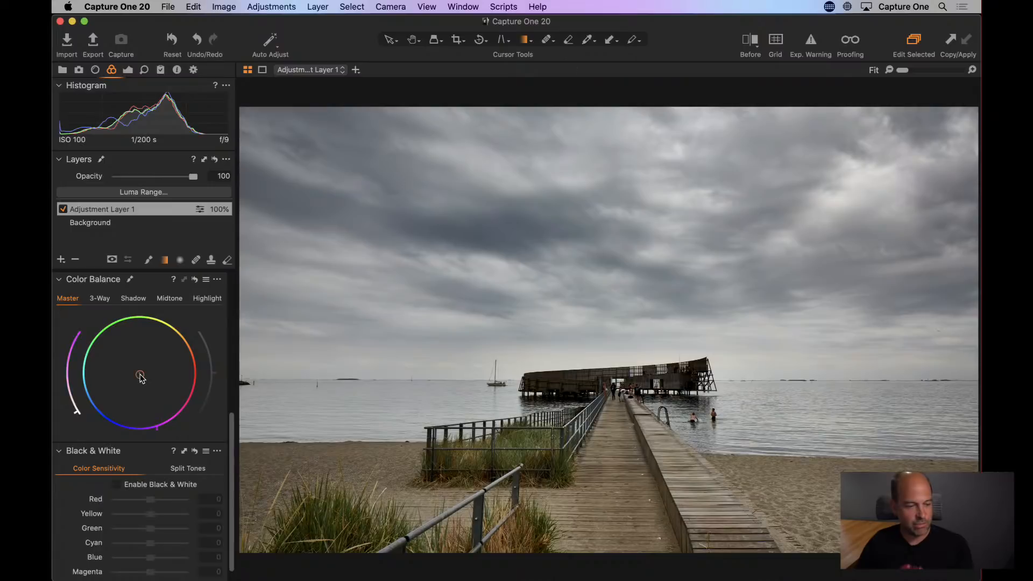
{"action": "mouse_move", "coordinate": [140, 376]}
{"action": "left_mouse_down"}
{"action": "mouse_move", "coordinate": [177, 328]}
{"action": "mouse_move", "coordinate": [96, 420]}
{"action": "mouse_move", "coordinate": [129, 371]}
{"action": "mouse_move", "coordinate": [147, 366]}
{"action": "left_mouse_up"}
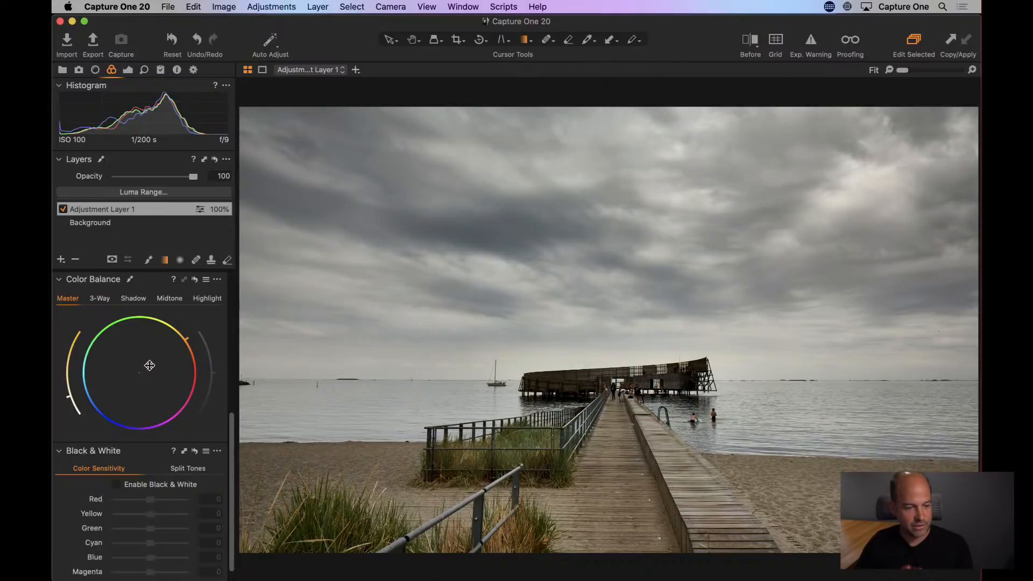
{"action": "left_click_drag", "start_coordinate": [150, 365], "coordinate": [150, 364]}
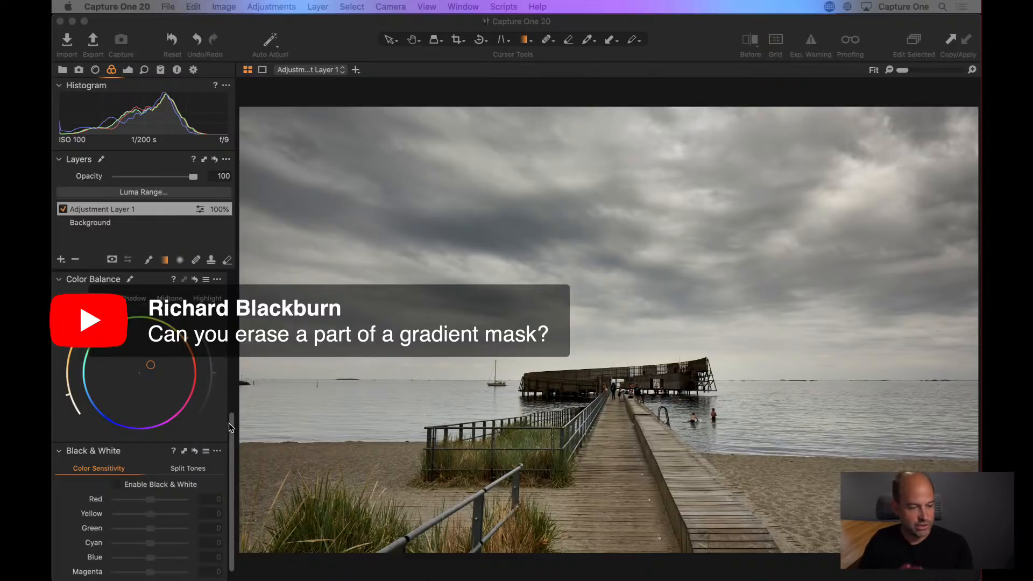
Step: Rename the gradient adjustment layer as sky, with the eraser ready for its mask
{"action": "left_click_drag", "start_coordinate": [231, 428], "coordinate": [221, 262]}
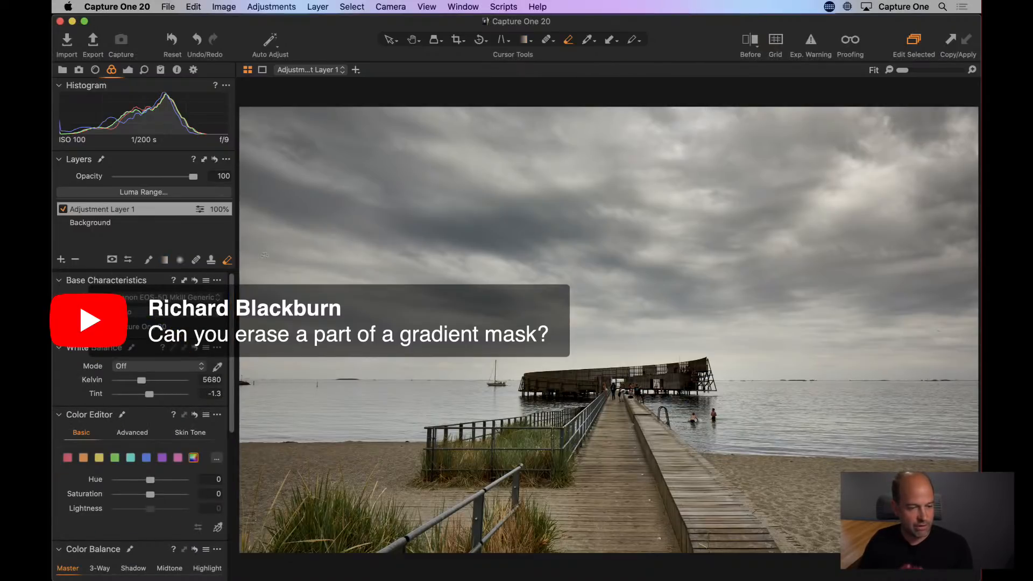
{"action": "double_click", "coordinate": [123, 210]}
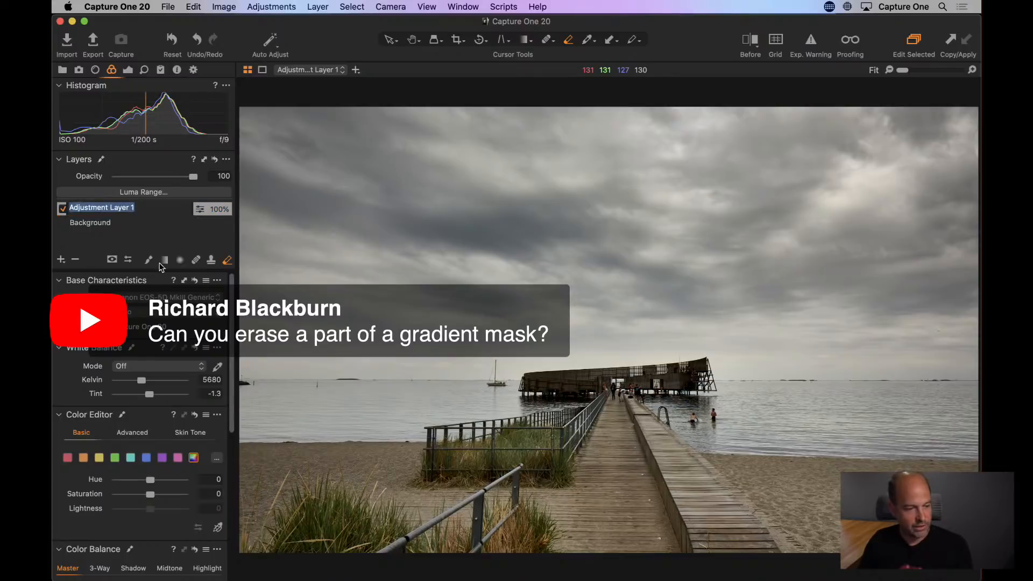
{"action": "type", "text": "sk"}
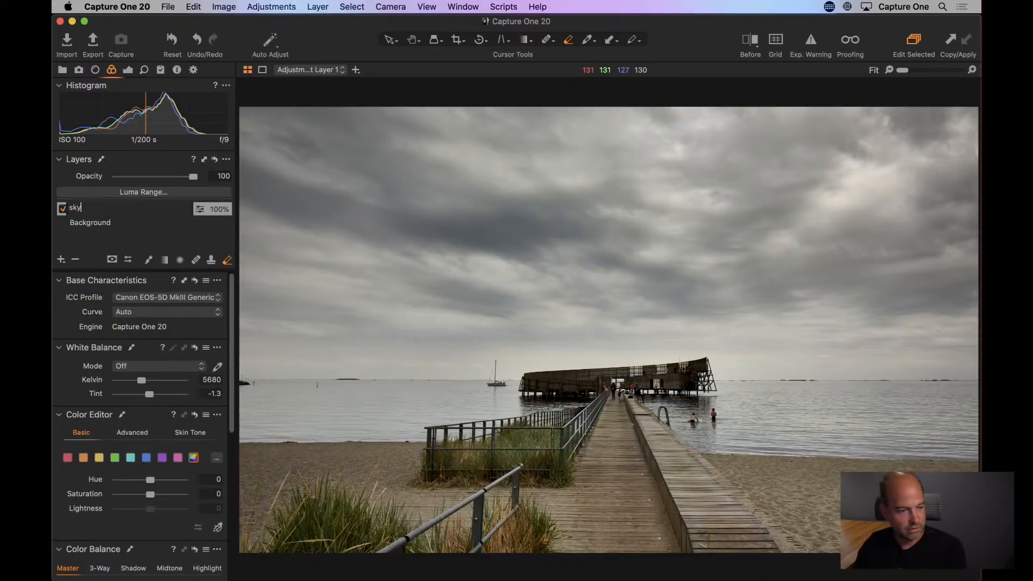
{"action": "type", "text": "y"}
{"action": "key", "text": "Return"}
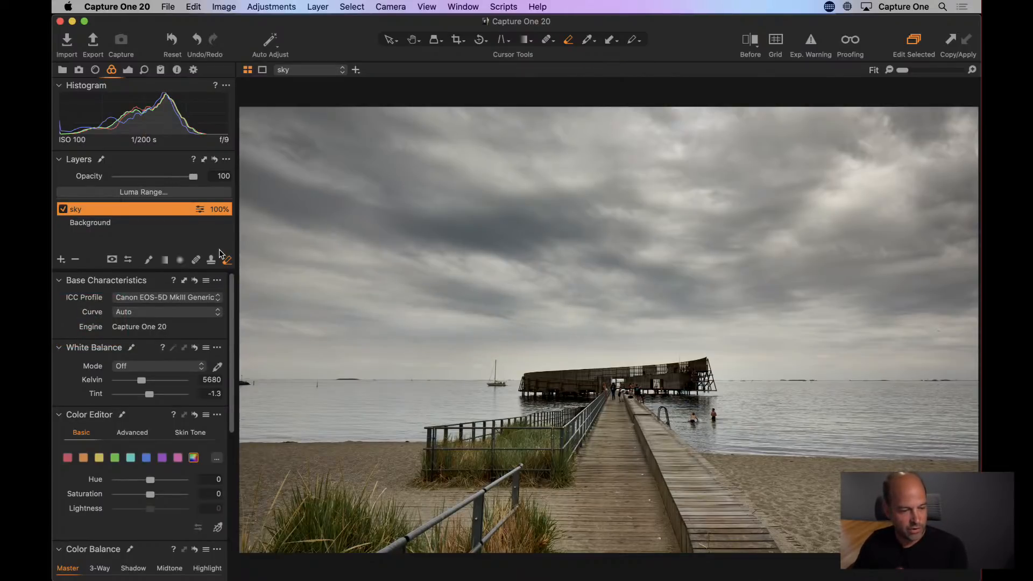
Step: Try to erase part of the sky gradient mask with an eraser of size 587, declining to rasterize it
{"action": "right_click", "coordinate": [510, 245]}
{"action": "left_click_drag", "start_coordinate": [524, 220], "coordinate": [534, 221]}
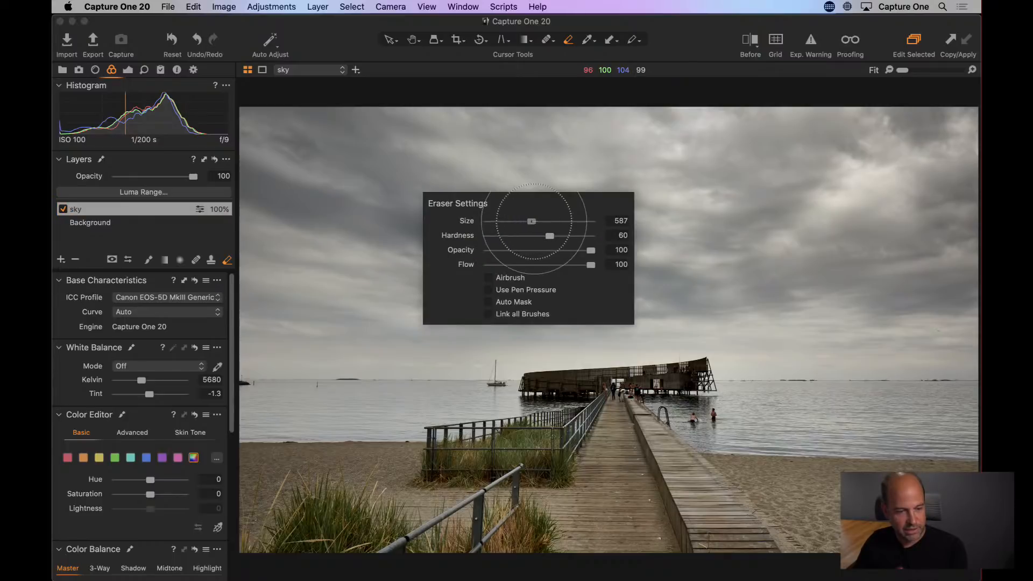
{"action": "left_click", "coordinate": [571, 158]}
{"action": "left_click", "coordinate": [537, 379]}
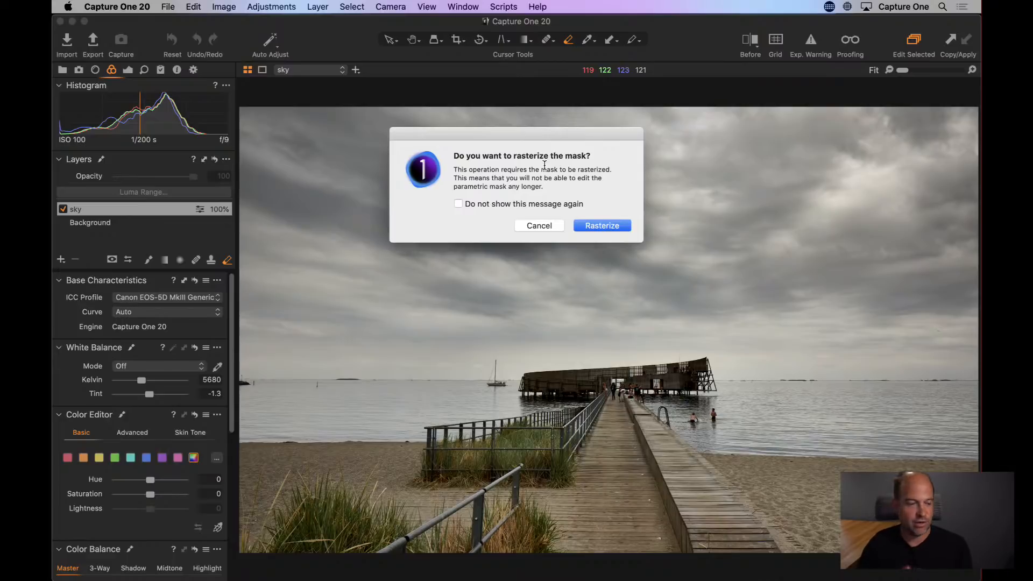
{"action": "left_click", "coordinate": [540, 227]}
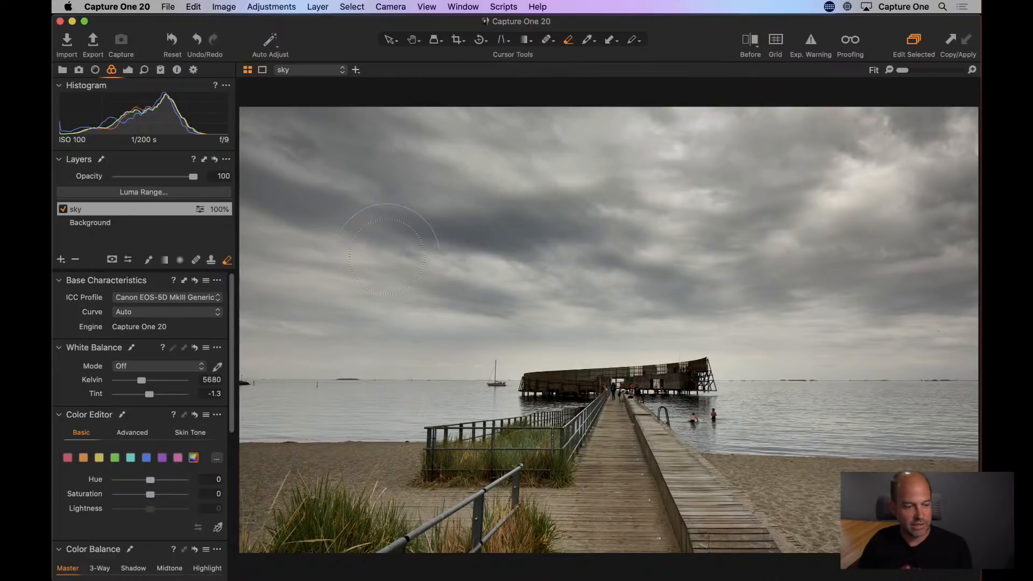
Step: Adjust the sky layer's linear gradient near the horizon, and rasterize its mask so that it can be erased
{"action": "left_click", "coordinate": [165, 260]}
{"action": "left_click_drag", "start_coordinate": [601, 376], "coordinate": [601, 458]}
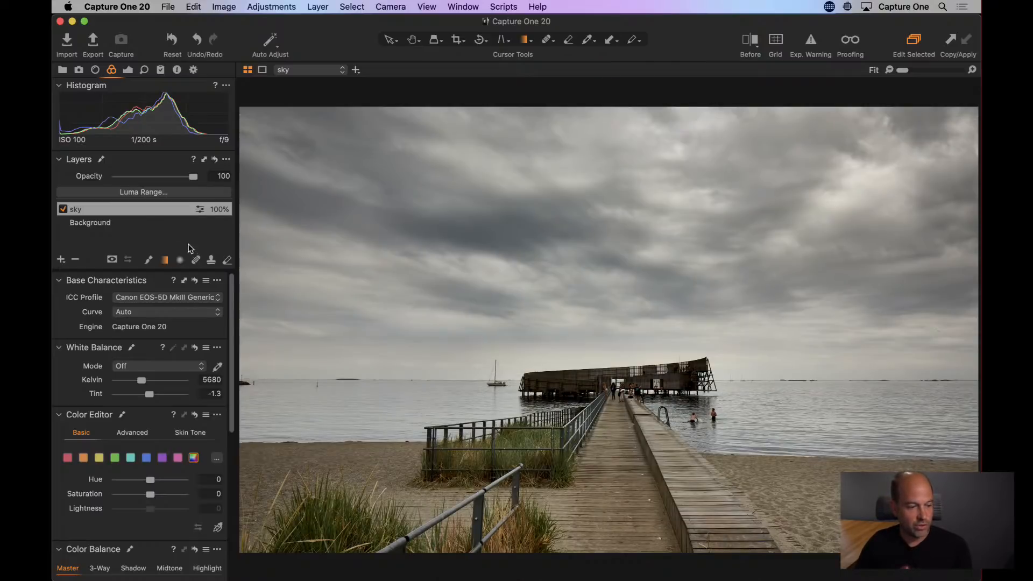
{"action": "left_click", "coordinate": [227, 260]}
{"action": "left_click", "coordinate": [451, 232]}
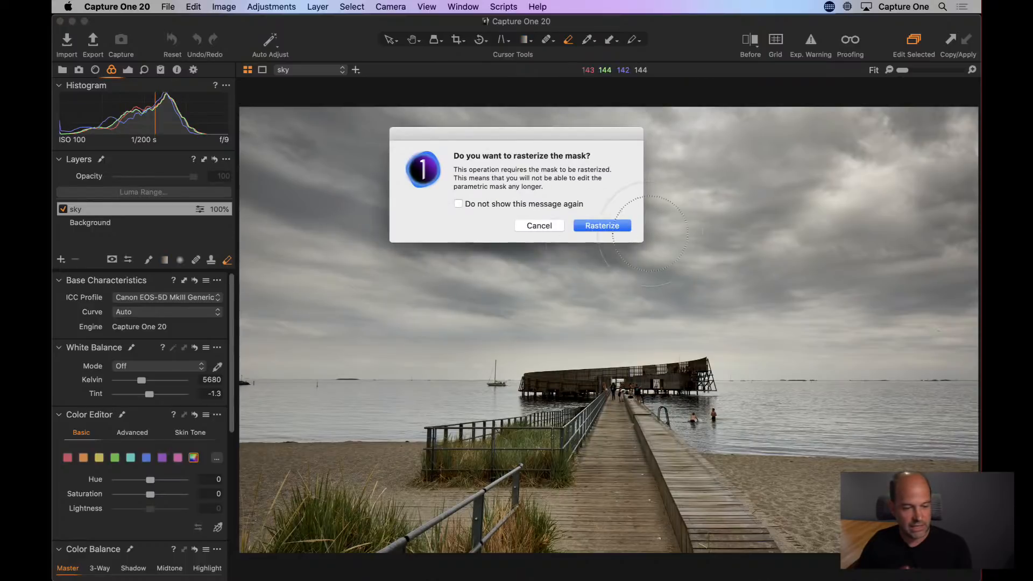
{"action": "left_click", "coordinate": [598, 225]}
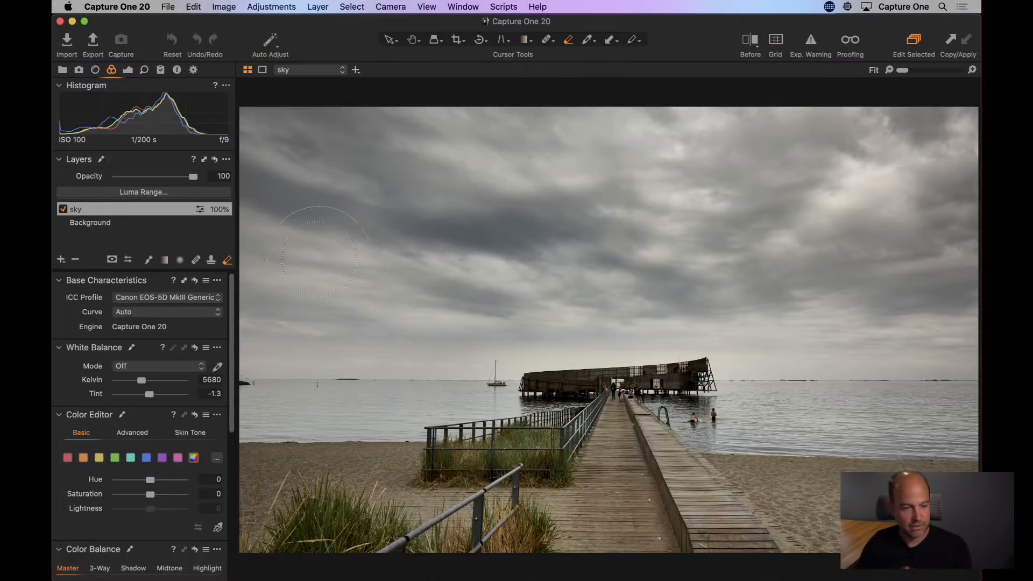
{"action": "right_click", "coordinate": [121, 215]}
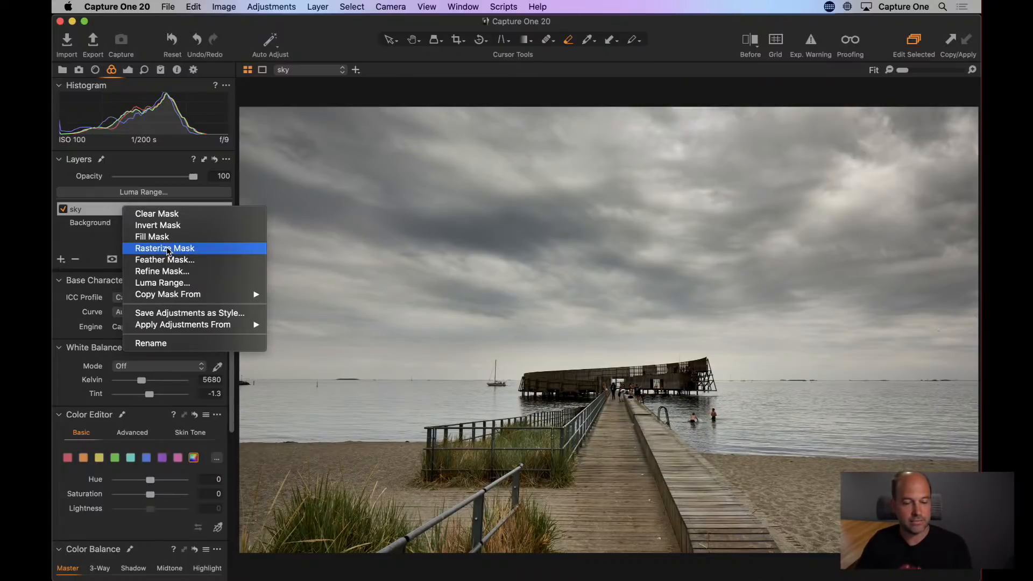
{"action": "left_click", "coordinate": [101, 246]}
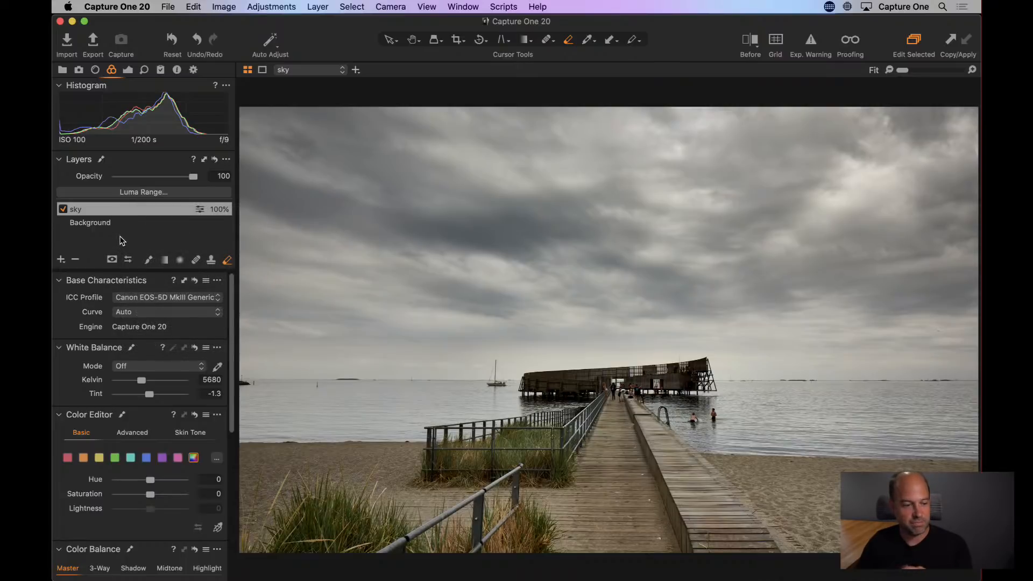
Step: Restrict the sky mask, viewed in grayscale, to a Luma Range of 98 to 255 with falloff 78 to 255
{"action": "left_click", "coordinate": [114, 262]}
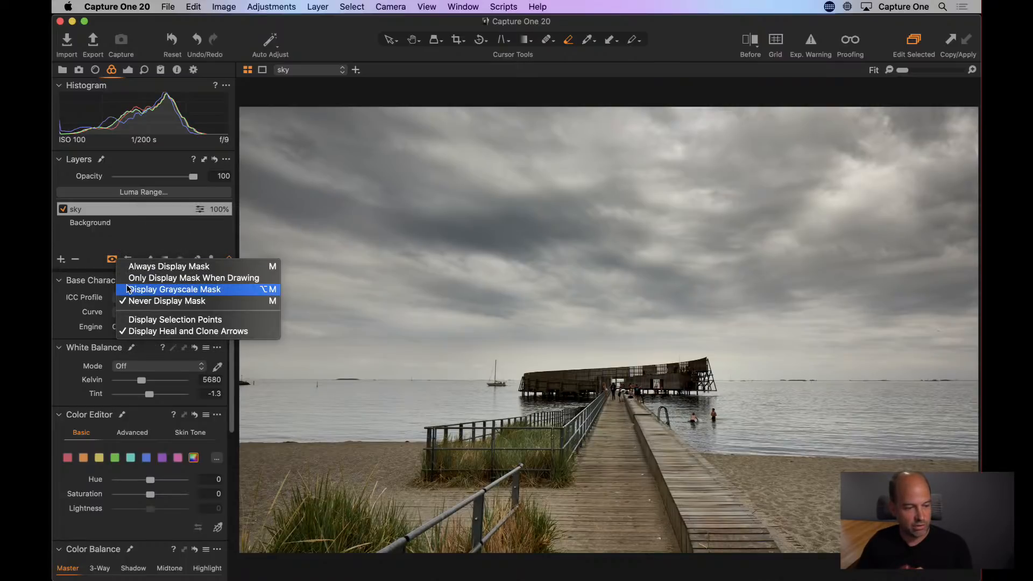
{"action": "left_click", "coordinate": [126, 290]}
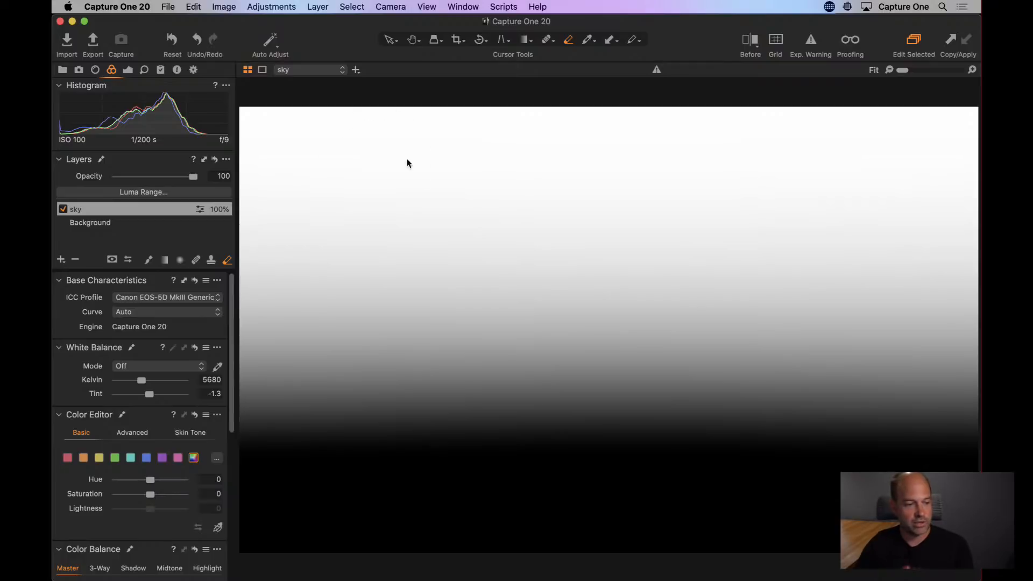
{"action": "left_click", "coordinate": [138, 192]}
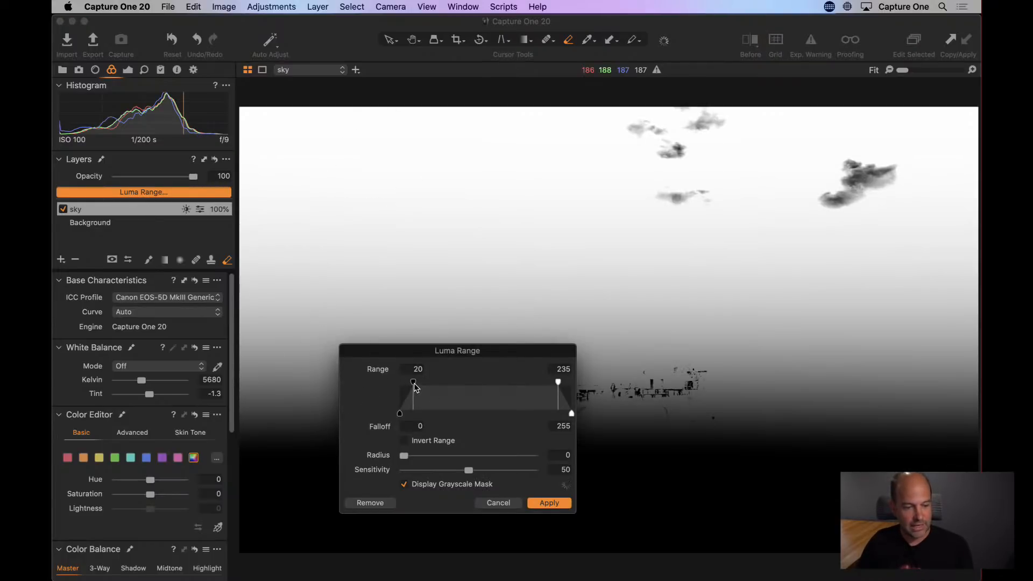
{"action": "left_click_drag", "start_coordinate": [559, 383], "coordinate": [572, 383]}
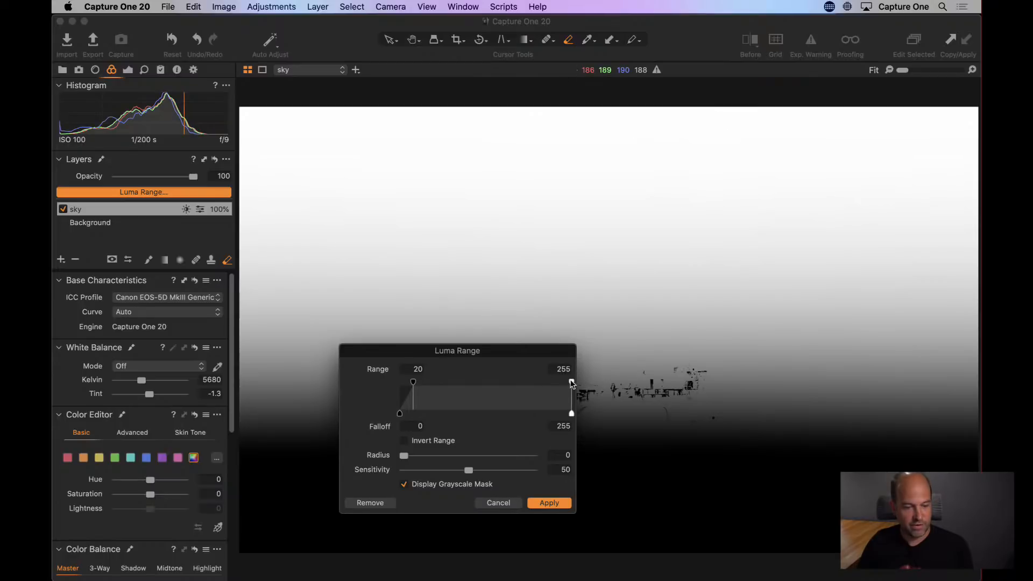
{"action": "left_click_drag", "start_coordinate": [414, 383], "coordinate": [465, 377]}
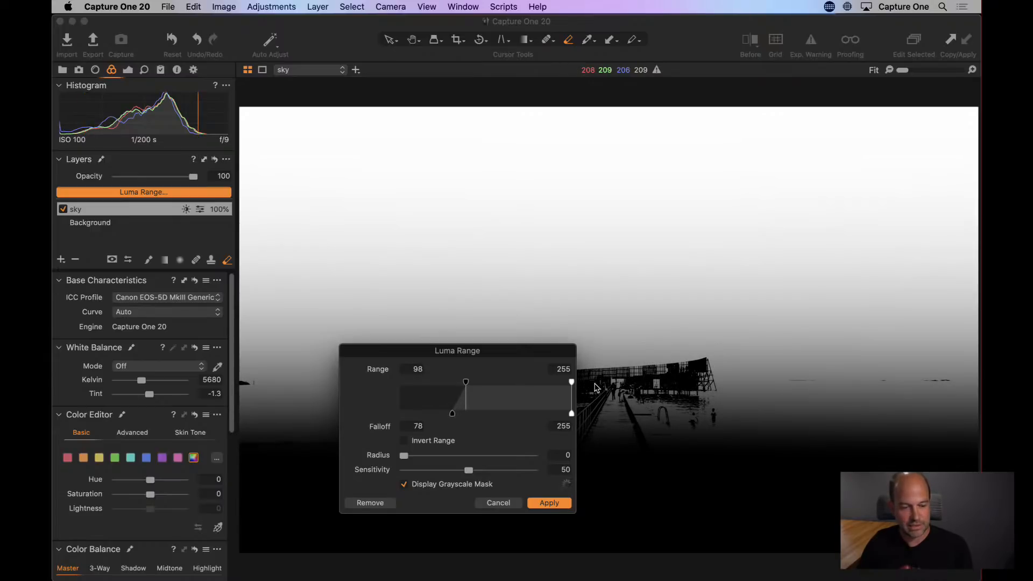
{"action": "left_click", "coordinate": [548, 504]}
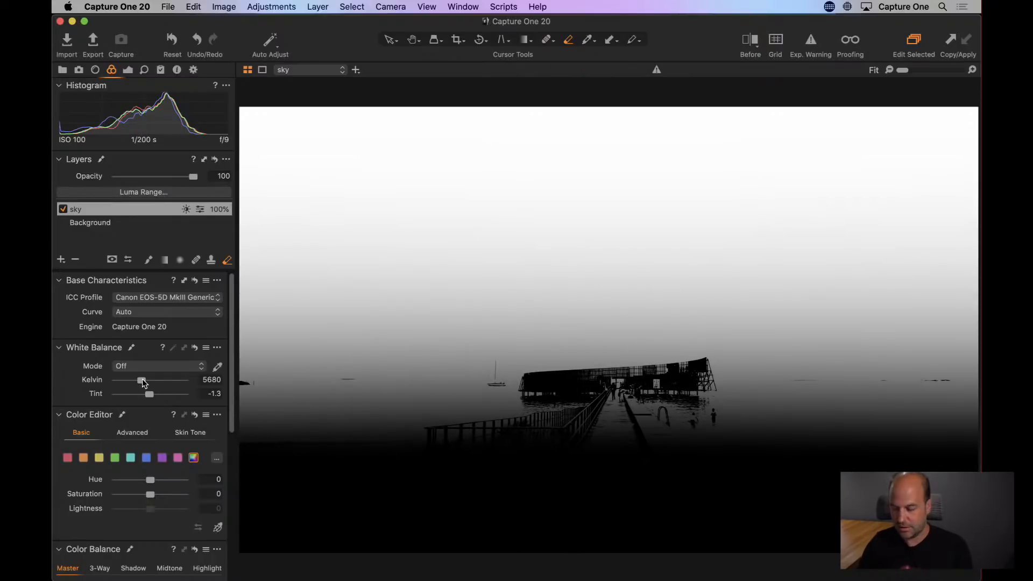
Step: Hide the grayscale mask and compare the photo with the sky layer off and on
{"action": "key", "text": "alt+m"}
{"action": "key", "text": "alt+m"}
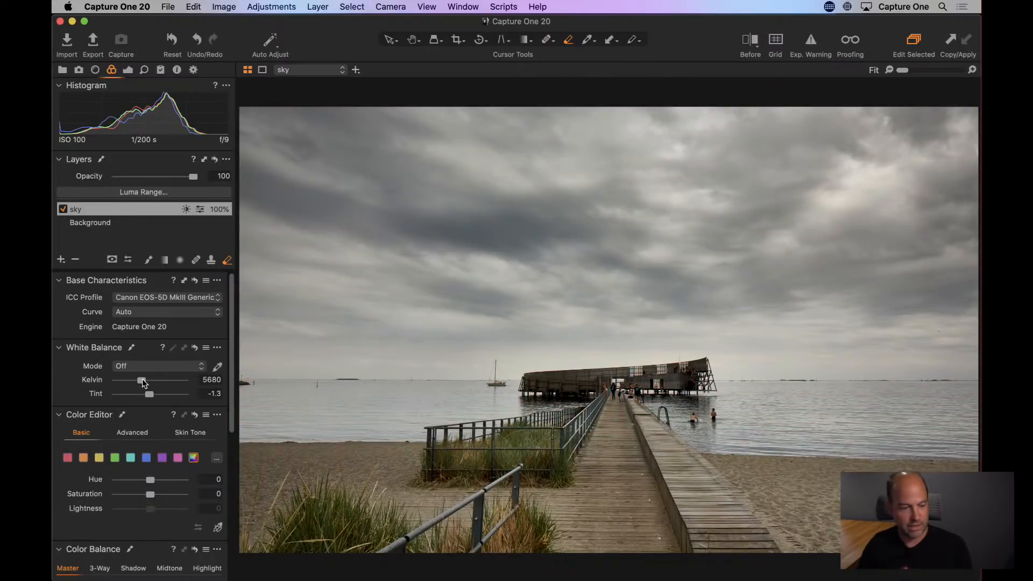
{"action": "left_click", "coordinate": [63, 210]}
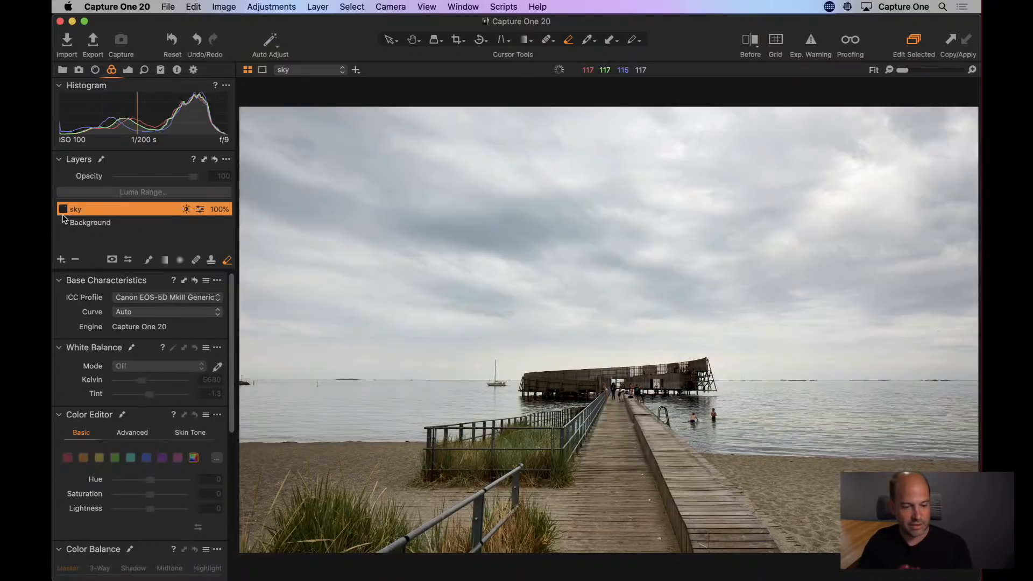
{"action": "left_click", "coordinate": [62, 212]}
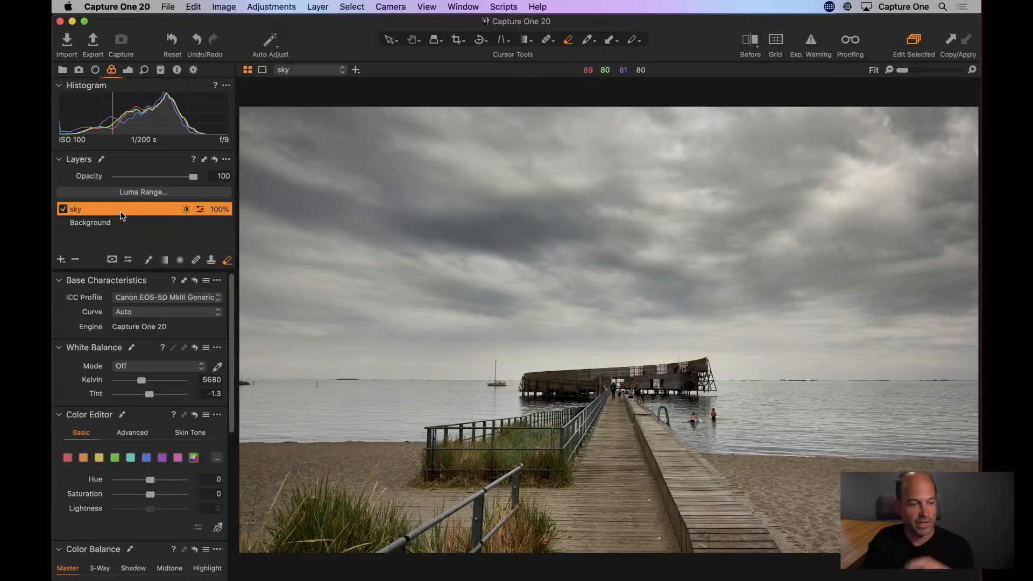
Step: Preview the sky layer's Luma Range as a coloured mask overlay, and leave its settings without applying changes
{"action": "left_click", "coordinate": [131, 194]}
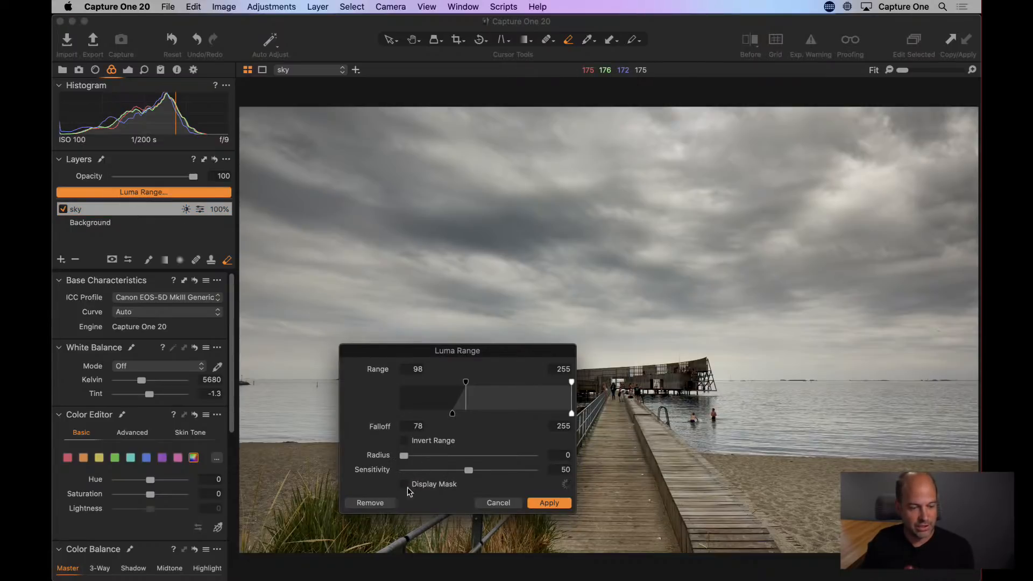
{"action": "left_click", "coordinate": [404, 486]}
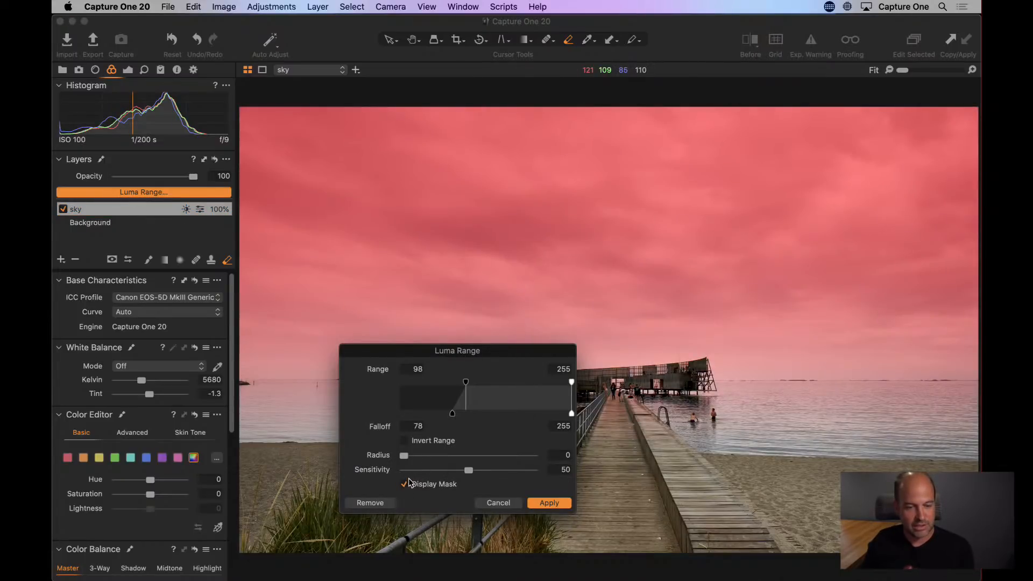
{"action": "left_click", "coordinate": [497, 503]}
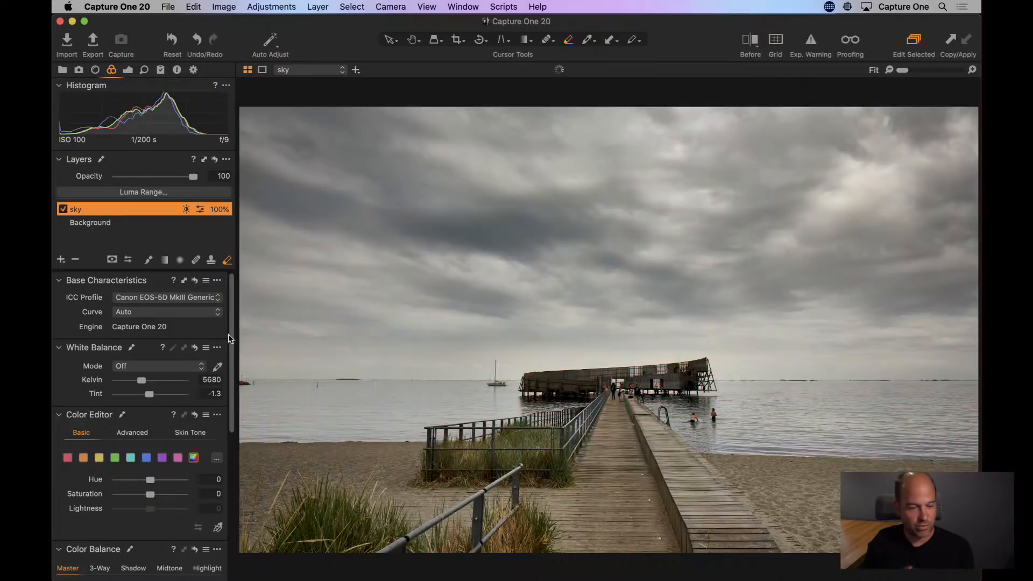
Step: Refine the sky mask in grayscale view to a Luma Range starting at 93 with its falloff starting at 73
{"action": "left_click", "coordinate": [111, 259]}
{"action": "left_click", "coordinate": [120, 289]}
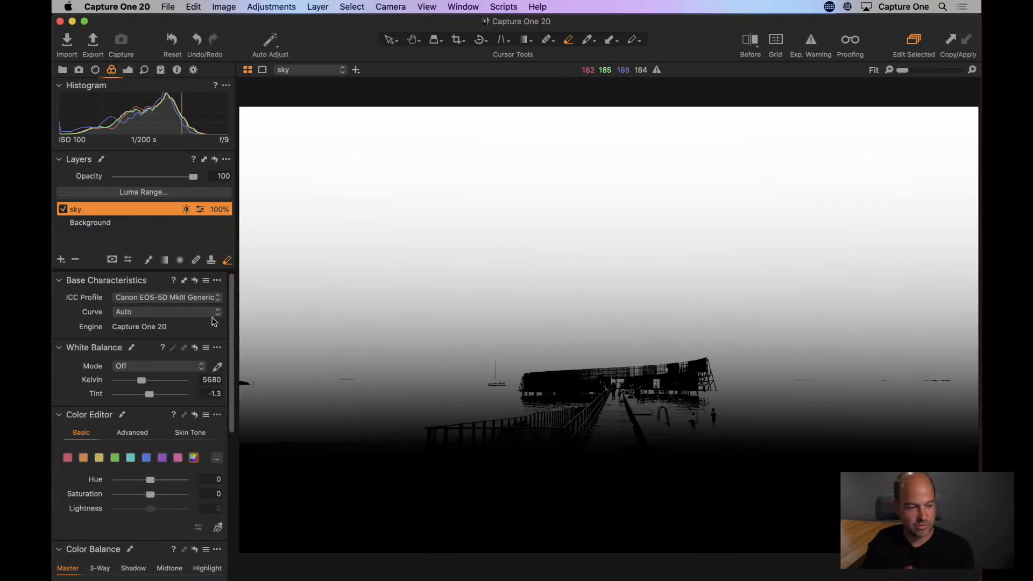
{"action": "left_click", "coordinate": [121, 192]}
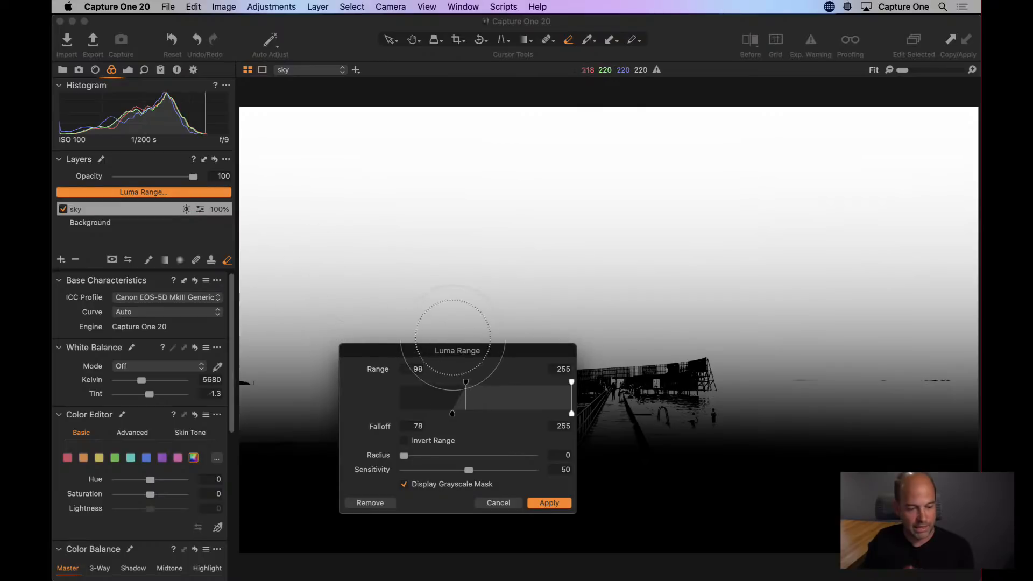
{"action": "left_click_drag", "start_coordinate": [443, 350], "coordinate": [387, 380]}
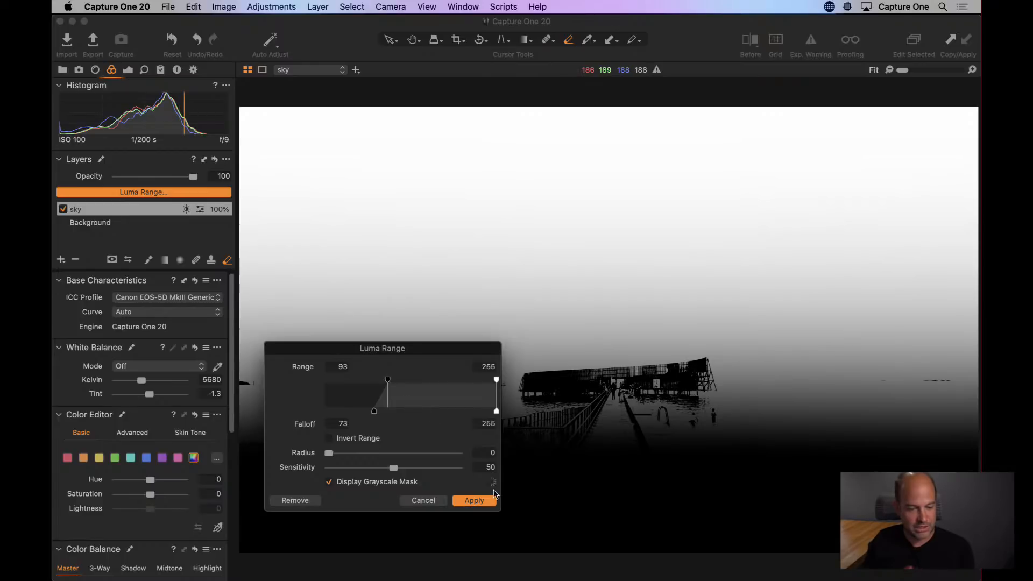
{"action": "left_click", "coordinate": [474, 501]}
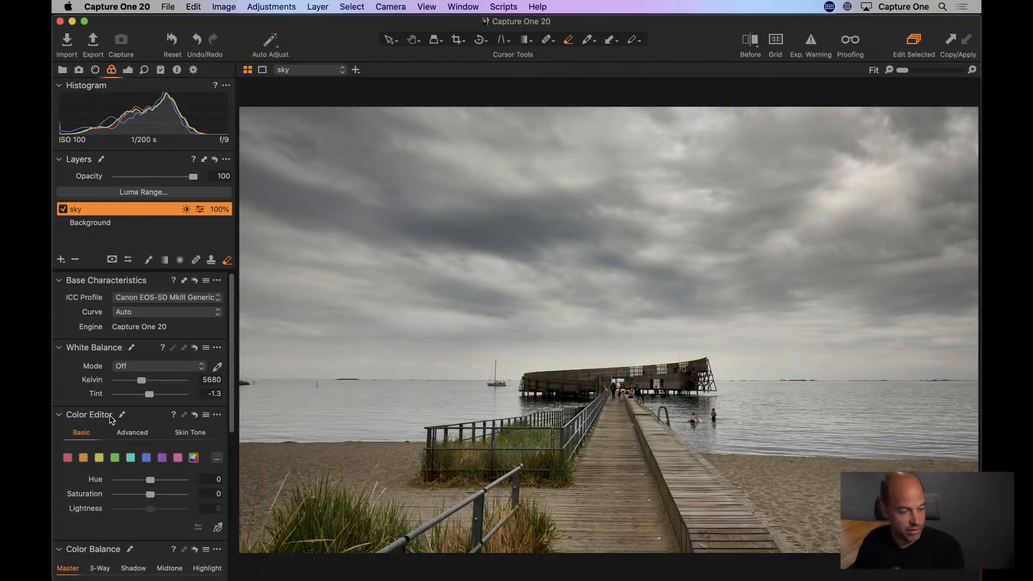
Step: Shift the sky layer's master Color Balance tint from orange towards yellow
{"action": "scroll", "coordinate": [112, 419], "scroll_direction": "down", "scroll_amount": 10}
{"action": "left_click_drag", "start_coordinate": [152, 351], "coordinate": [146, 347]}
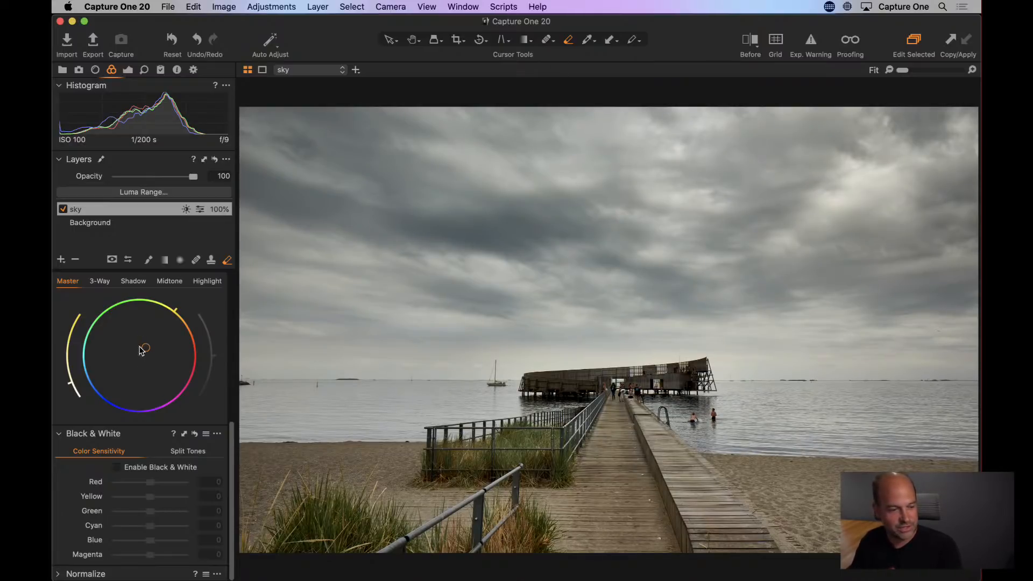
Step: Set the heal brush size to 42 and heal away the large sailboat beside the wooden bathing structure
{"action": "left_click_drag", "start_coordinate": [238, 424], "coordinate": [239, 277]}
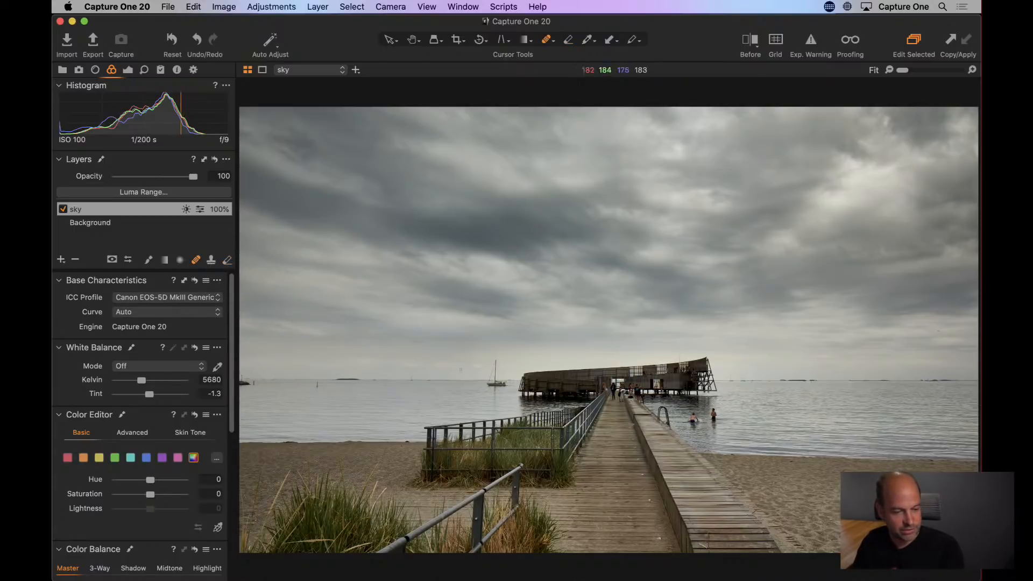
{"action": "scroll", "coordinate": [445, 376], "scroll_direction": "up", "scroll_amount": 1}
{"action": "scroll", "coordinate": [445, 376], "scroll_direction": "up", "scroll_amount": 4}
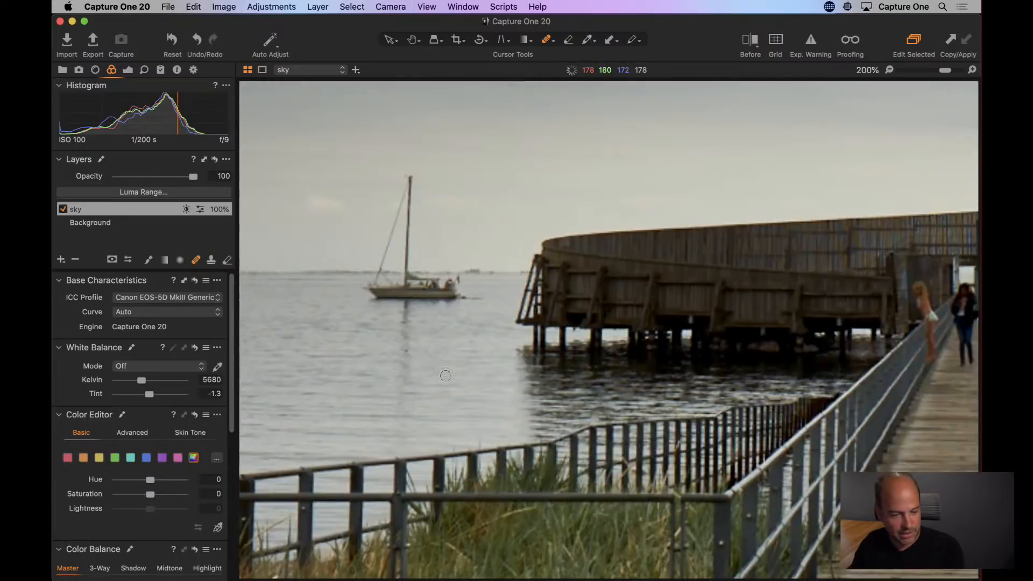
{"action": "left_click_drag", "start_coordinate": [411, 317], "coordinate": [745, 399]}
{"action": "right_click", "coordinate": [613, 300]}
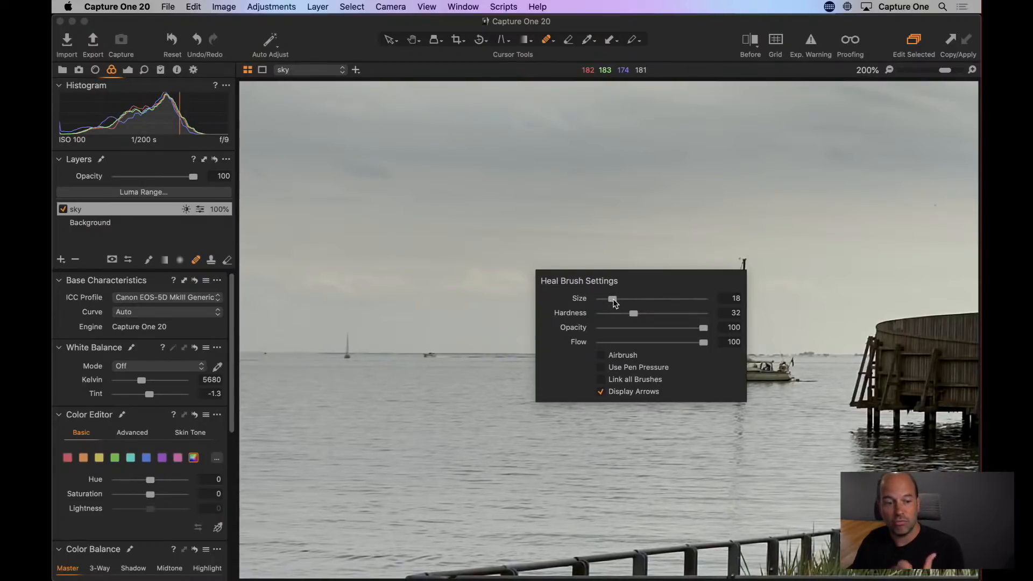
{"action": "mouse_move", "coordinate": [613, 300]}
{"action": "left_mouse_down"}
{"action": "mouse_move", "coordinate": [643, 299]}
{"action": "mouse_move", "coordinate": [618, 296]}
{"action": "left_mouse_up"}
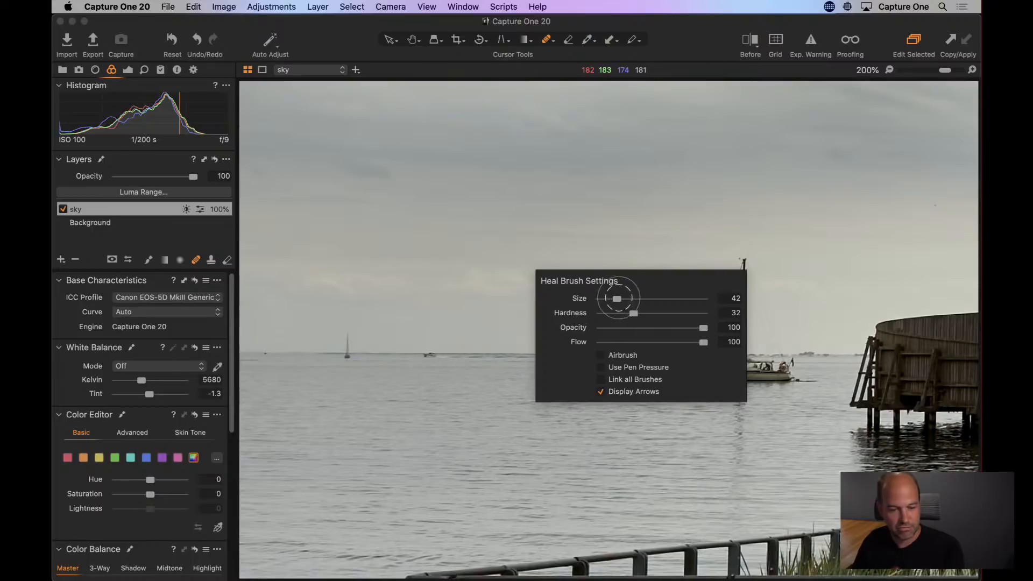
{"action": "mouse_move", "coordinate": [743, 259]}
{"action": "left_mouse_down"}
{"action": "mouse_move", "coordinate": [705, 379]}
{"action": "mouse_move", "coordinate": [793, 385]}
{"action": "mouse_move", "coordinate": [746, 281]}
{"action": "mouse_move", "coordinate": [716, 365]}
{"action": "mouse_move", "coordinate": [745, 336]}
{"action": "mouse_move", "coordinate": [761, 362]}
{"action": "mouse_move", "coordinate": [829, 385]}
{"action": "left_mouse_up"}
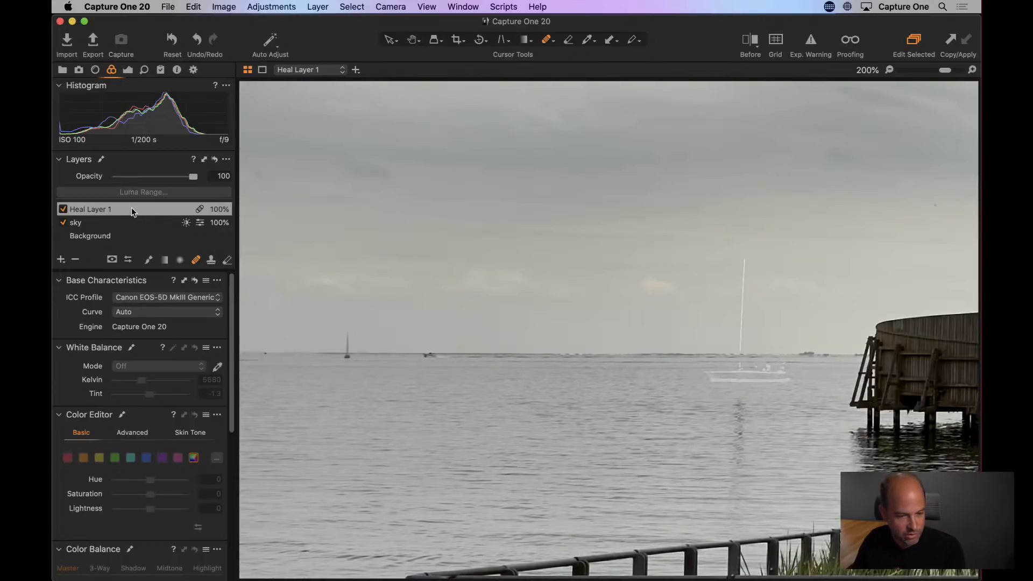
Step: Rasterize the sky layer's mask and delete the heal layer
{"action": "left_click", "coordinate": [100, 225]}
{"action": "right_click", "coordinate": [97, 228]}
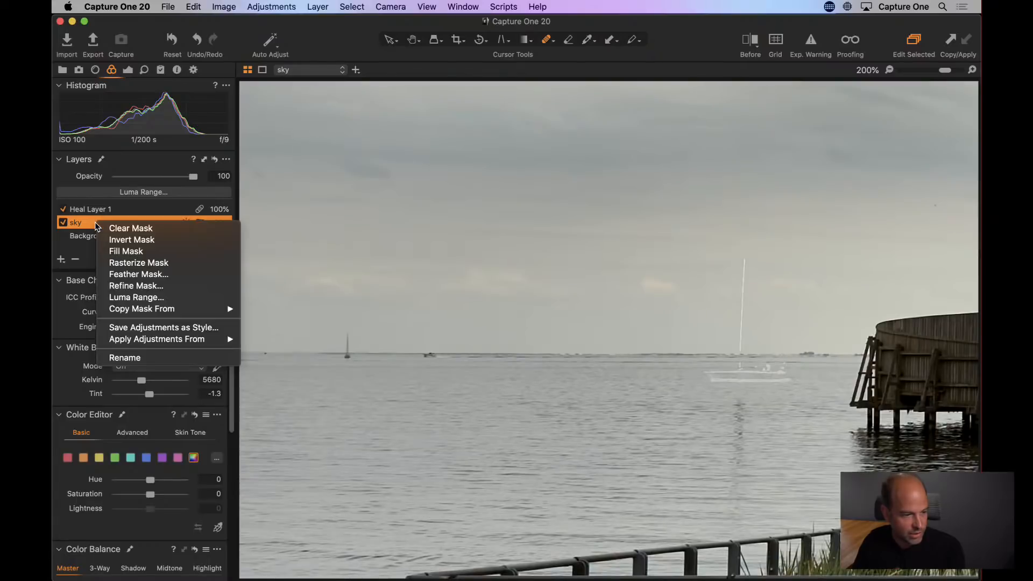
{"action": "left_click", "coordinate": [132, 264]}
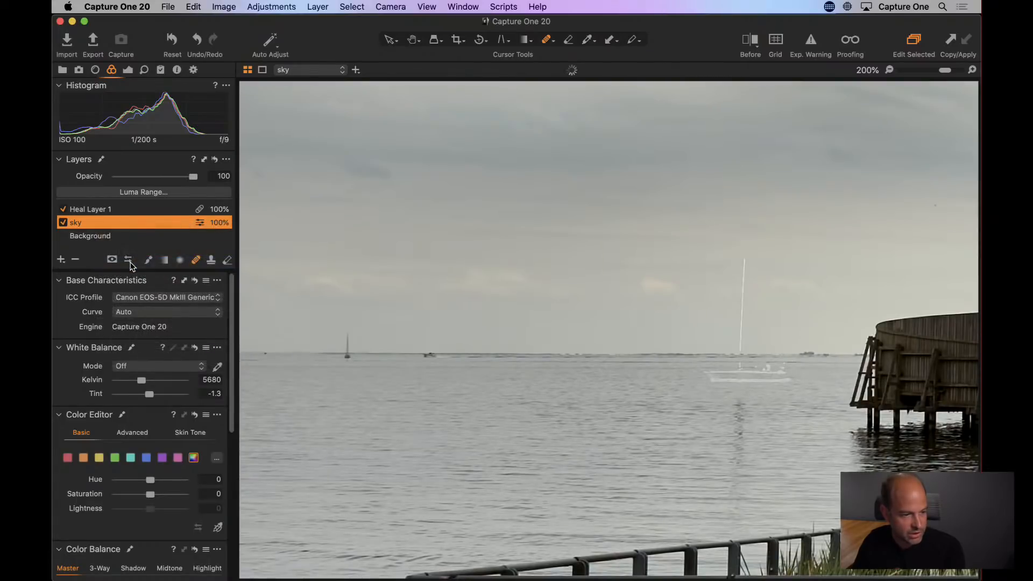
{"action": "left_click", "coordinate": [127, 211]}
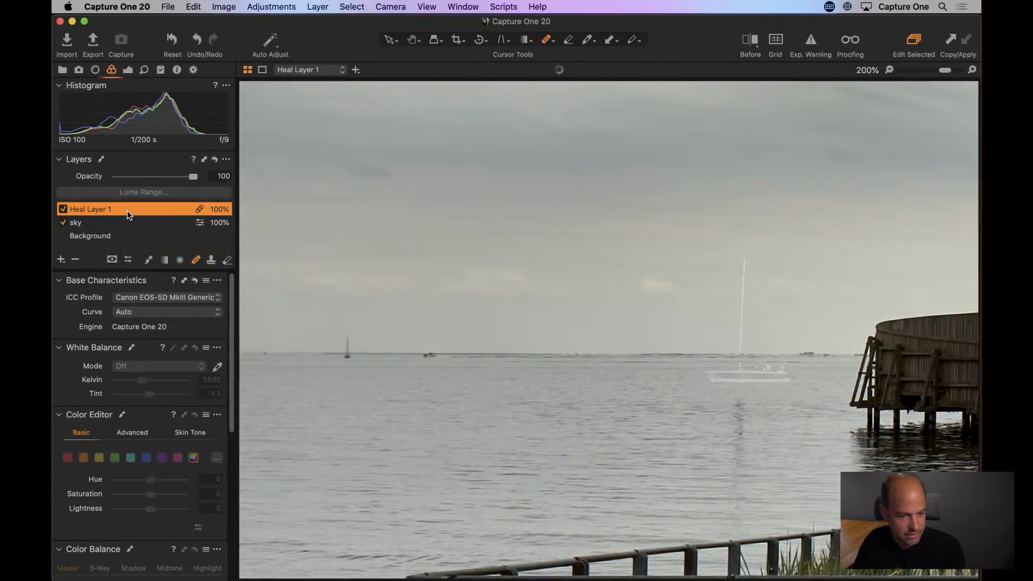
{"action": "left_click", "coordinate": [78, 260]}
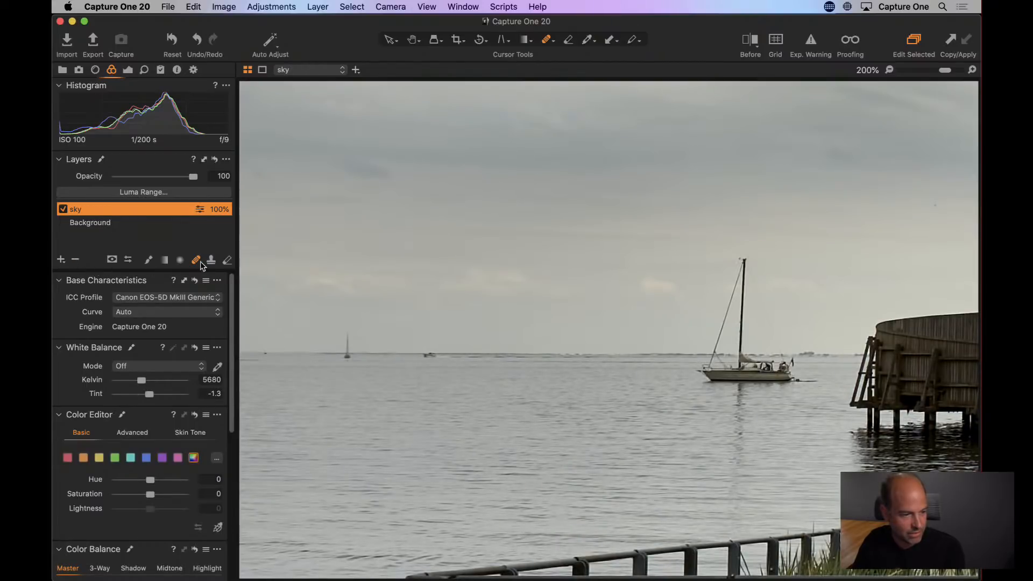
Step: Heal the large sailboat again on a fresh heal layer and place the sky layer above that layer
{"action": "mouse_move", "coordinate": [692, 371]}
{"action": "left_mouse_down"}
{"action": "mouse_move", "coordinate": [794, 374]}
{"action": "mouse_move", "coordinate": [739, 295]}
{"action": "mouse_move", "coordinate": [744, 259]}
{"action": "mouse_move", "coordinate": [777, 355]}
{"action": "mouse_move", "coordinate": [737, 282]}
{"action": "mouse_move", "coordinate": [703, 347]}
{"action": "mouse_move", "coordinate": [714, 371]}
{"action": "mouse_move", "coordinate": [720, 357]}
{"action": "mouse_move", "coordinate": [801, 380]}
{"action": "mouse_move", "coordinate": [715, 376]}
{"action": "left_mouse_up"}
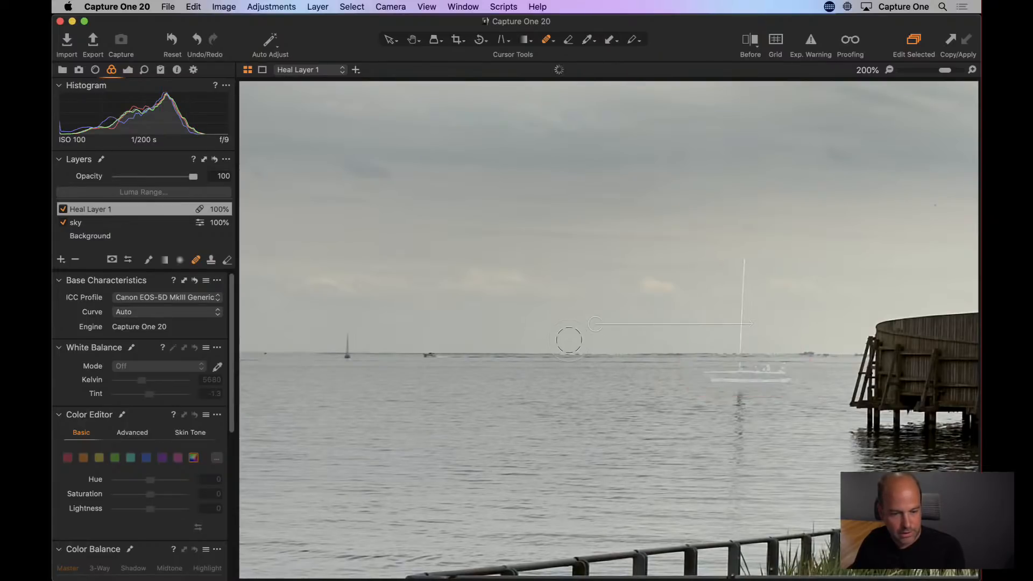
{"action": "left_click", "coordinate": [93, 224]}
{"action": "left_click_drag", "start_coordinate": [104, 208], "coordinate": [101, 210]}
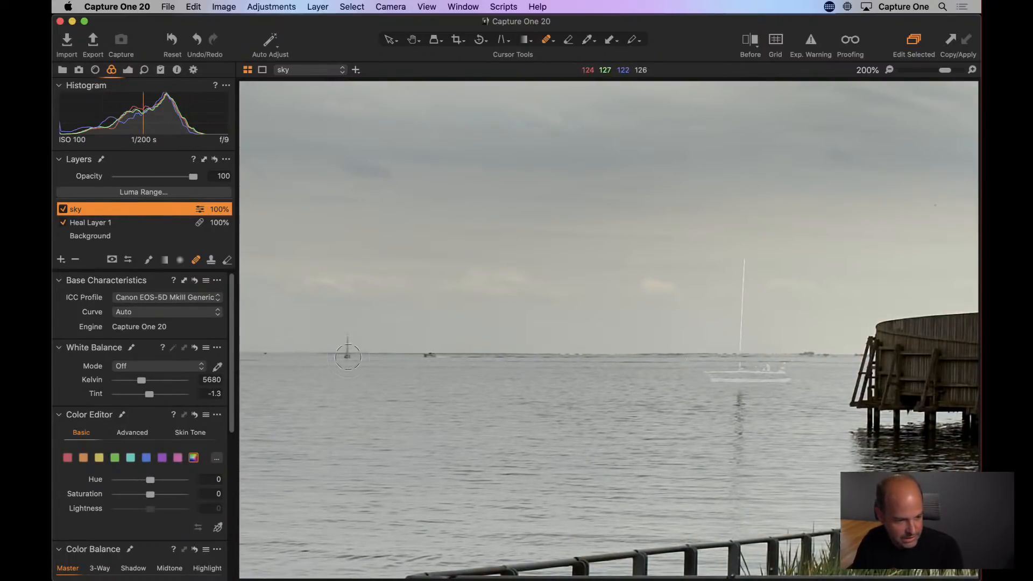
Step: Heal away the small distant sailboat on the horizon and delete the heal on the large sailboat
{"action": "left_click_drag", "start_coordinate": [347, 353], "coordinate": [346, 323]}
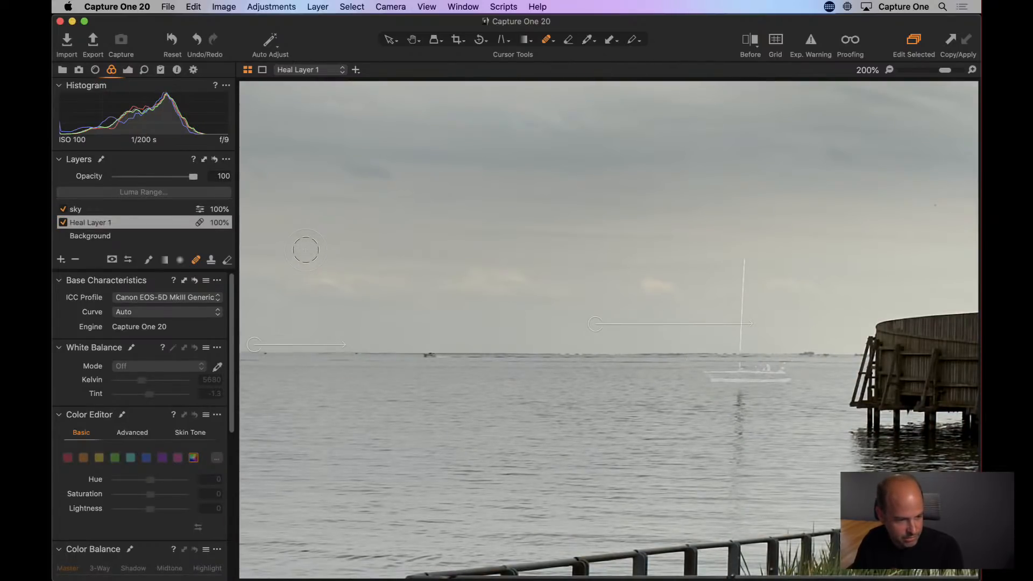
{"action": "left_click_drag", "start_coordinate": [427, 416], "coordinate": [702, 355]}
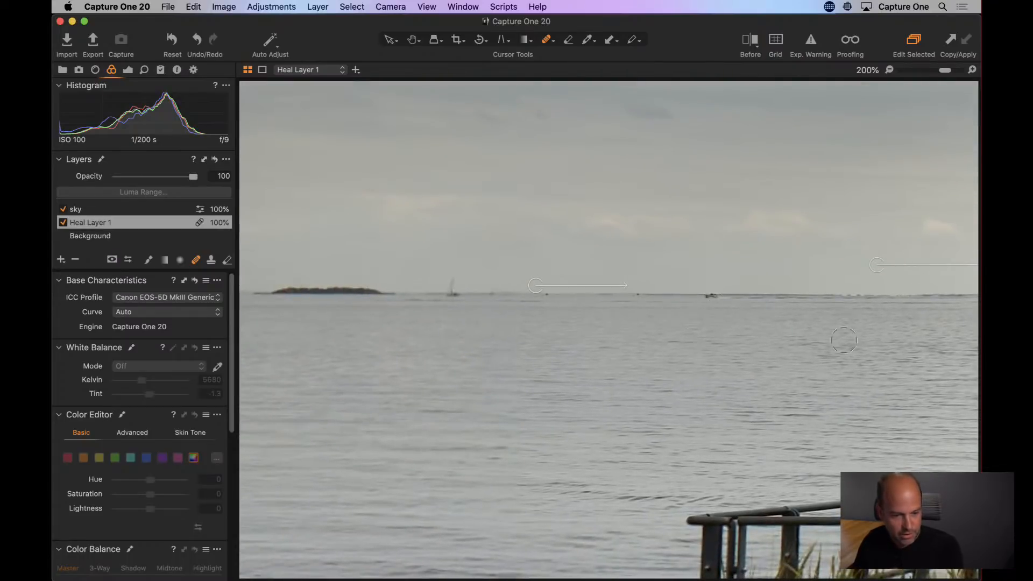
{"action": "left_click_drag", "start_coordinate": [778, 346], "coordinate": [551, 366]}
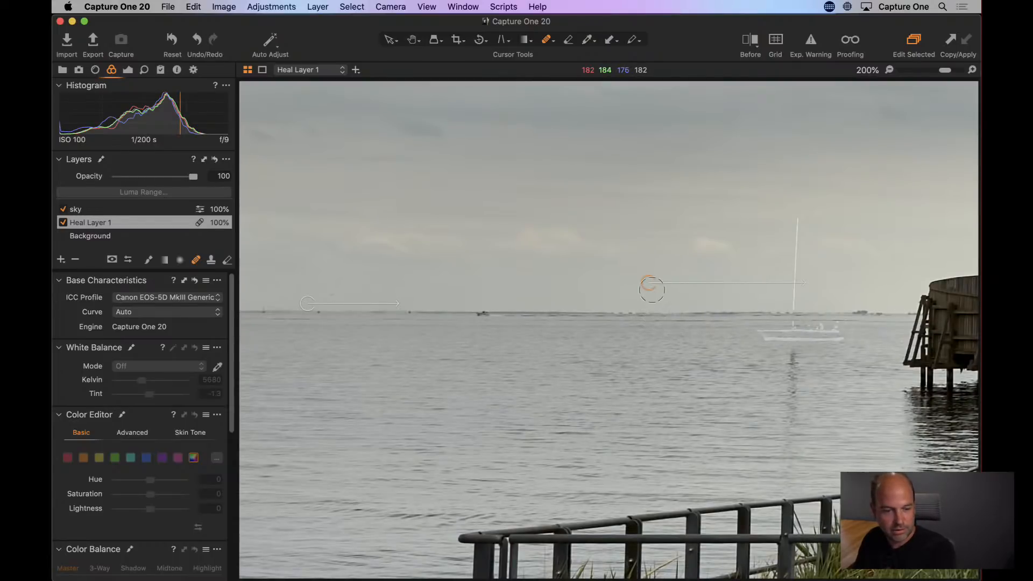
{"action": "key", "text": "Delete"}
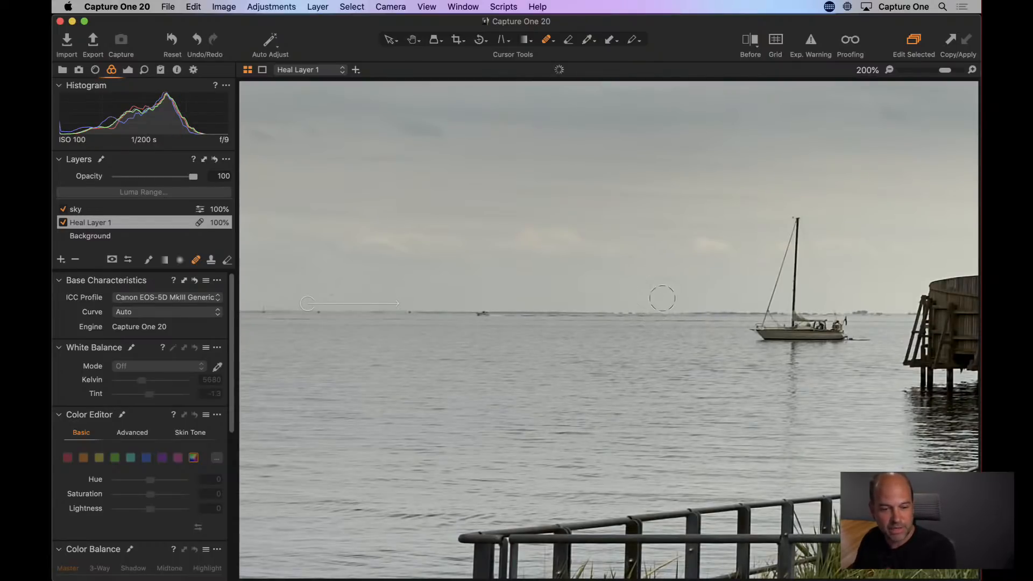
Step: Heal away the small motorboat on the horizon and a spot in the water near the small island
{"action": "left_click_drag", "start_coordinate": [486, 314], "coordinate": [479, 314]}
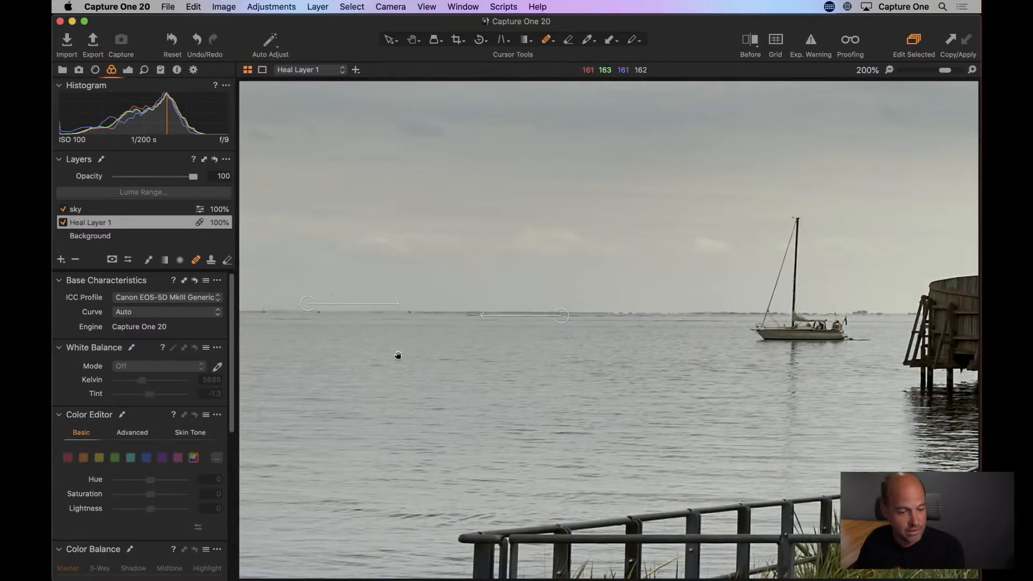
{"action": "left_click_drag", "start_coordinate": [398, 355], "coordinate": [780, 321]}
{"action": "mouse_move", "coordinate": [350, 316]}
{"action": "left_mouse_down"}
{"action": "mouse_move", "coordinate": [336, 285]}
{"action": "mouse_move", "coordinate": [338, 296]}
{"action": "left_mouse_up"}
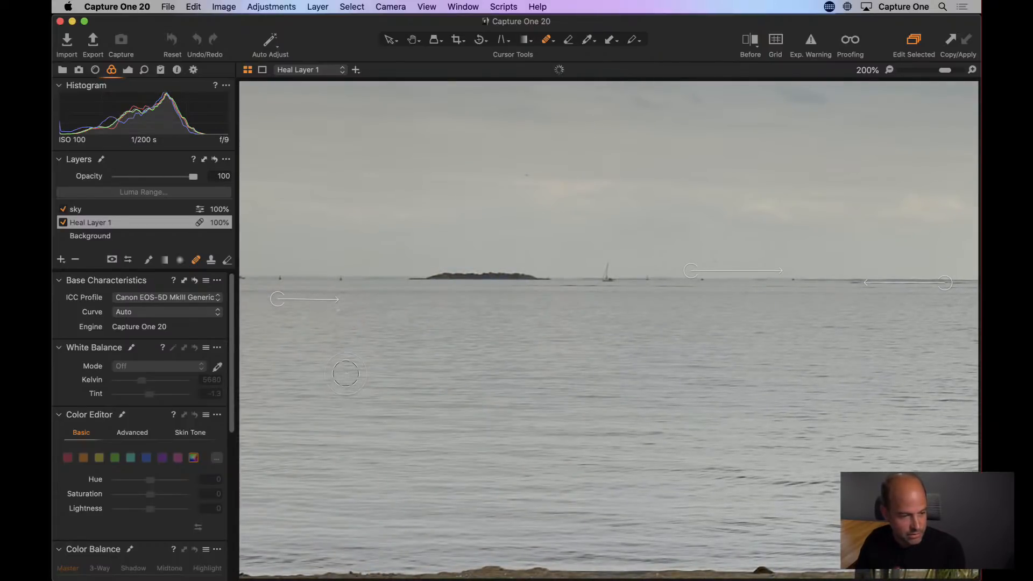
Step: Heal away the rocky breakwater and its posts at the photo's edge, moving the heal source onto the nearby horizon
{"action": "mouse_move", "coordinate": [565, 336]}
{"action": "left_mouse_down"}
{"action": "mouse_move", "coordinate": [738, 314]}
{"action": "mouse_move", "coordinate": [834, 284]}
{"action": "left_mouse_up"}
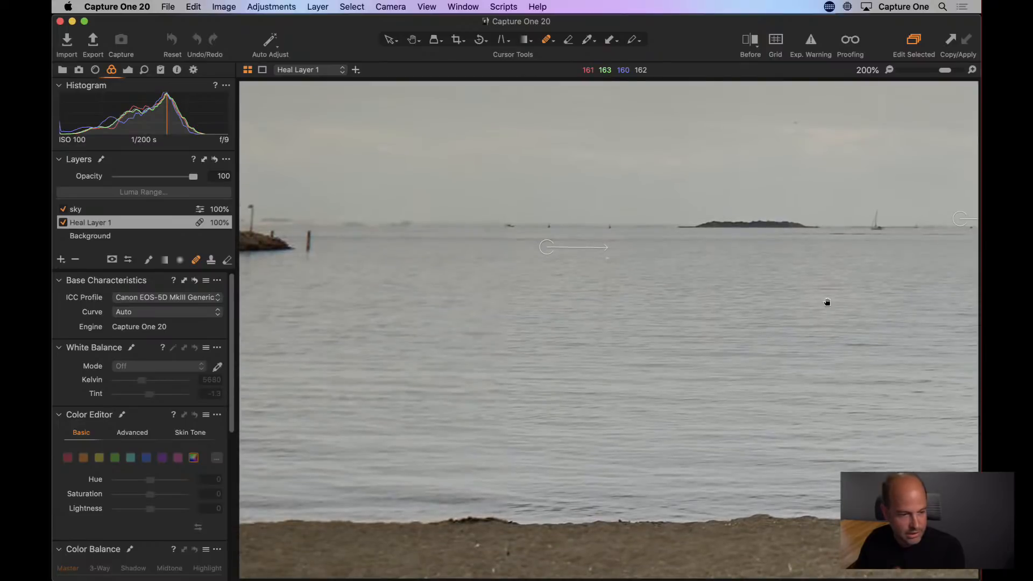
{"action": "mouse_move", "coordinate": [314, 239]}
{"action": "left_mouse_down"}
{"action": "mouse_move", "coordinate": [266, 241]}
{"action": "mouse_move", "coordinate": [250, 226]}
{"action": "mouse_move", "coordinate": [251, 202]}
{"action": "mouse_move", "coordinate": [269, 237]}
{"action": "mouse_move", "coordinate": [258, 253]}
{"action": "left_mouse_up"}
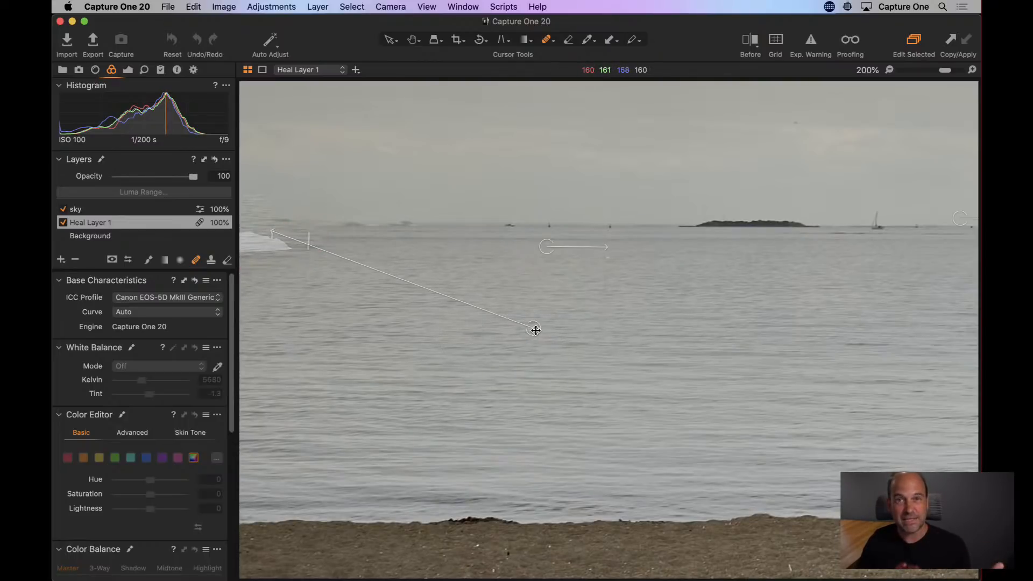
{"action": "left_click_drag", "start_coordinate": [538, 330], "coordinate": [448, 232]}
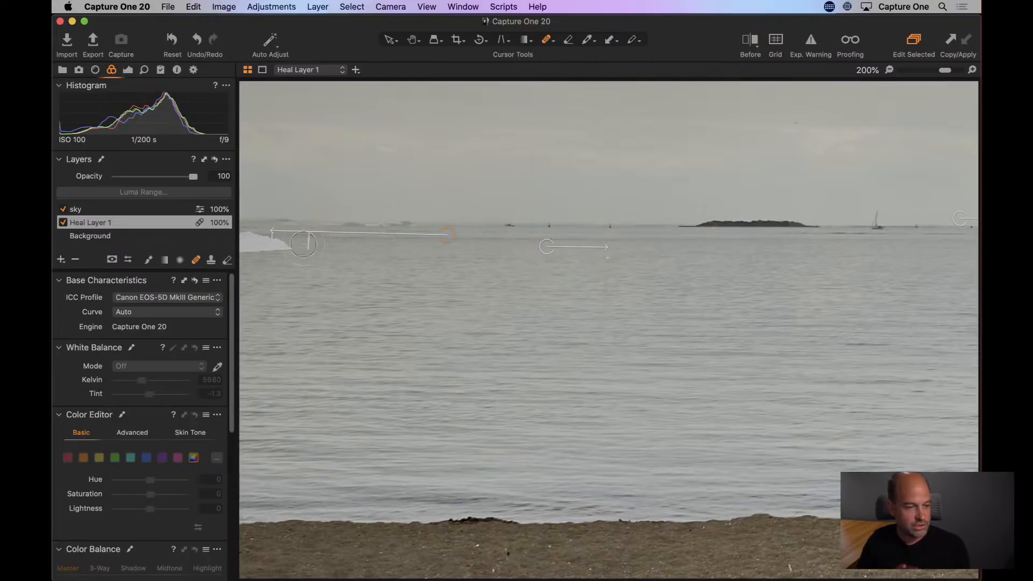
Step: Replace the sky layer with a new adjustment layer masked by a linear gradient from the photo's upper edge down to the beach
{"action": "left_click", "coordinate": [92, 210]}
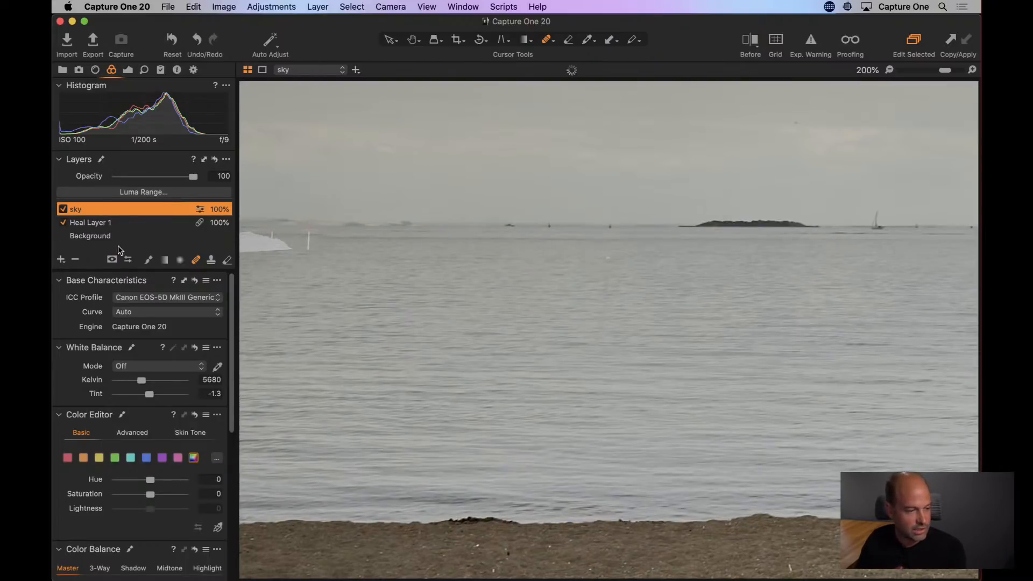
{"action": "left_click", "coordinate": [75, 260]}
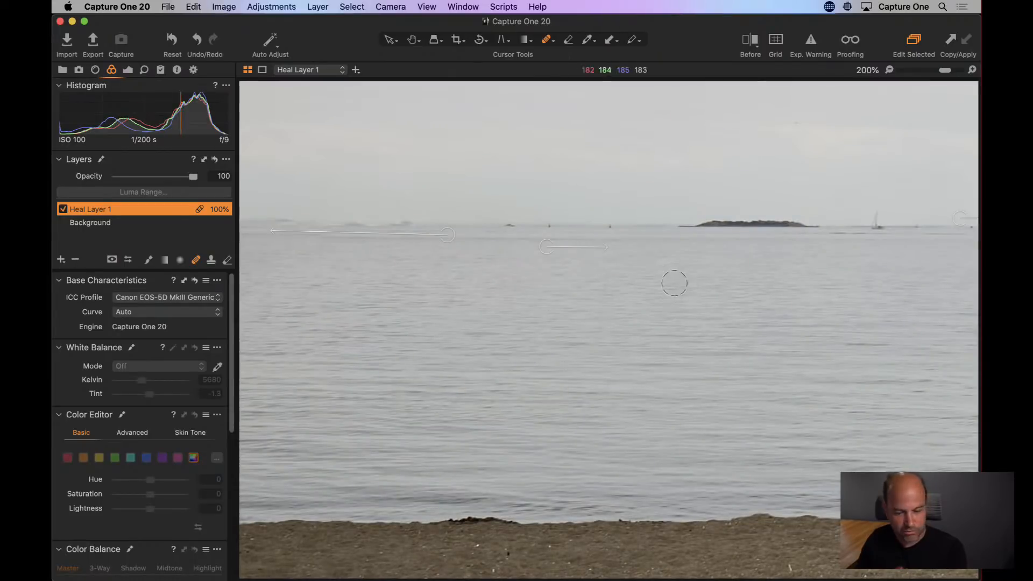
{"action": "key", "text": "h"}
{"action": "double_click", "coordinate": [633, 281]}
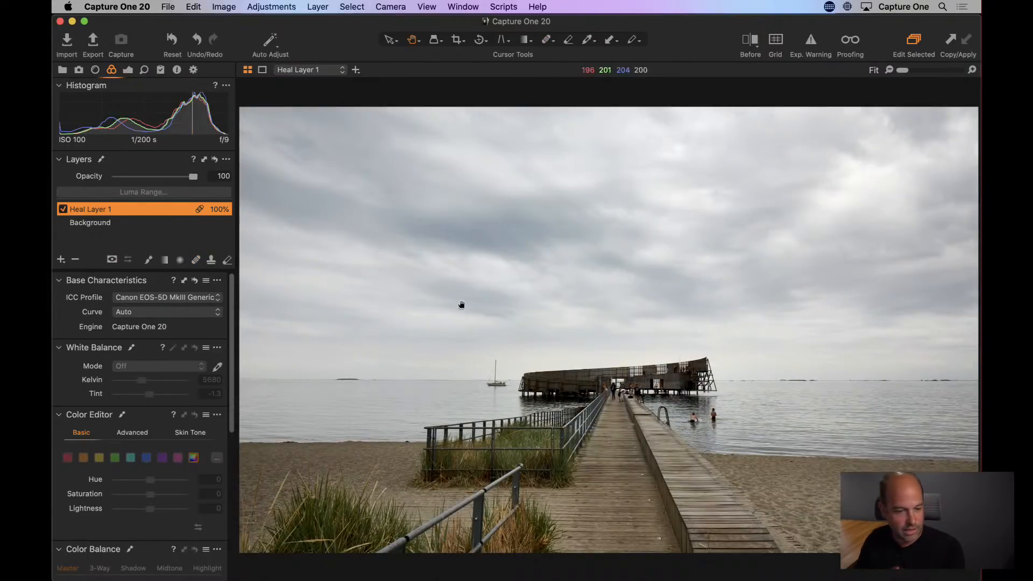
{"action": "left_click", "coordinate": [61, 260]}
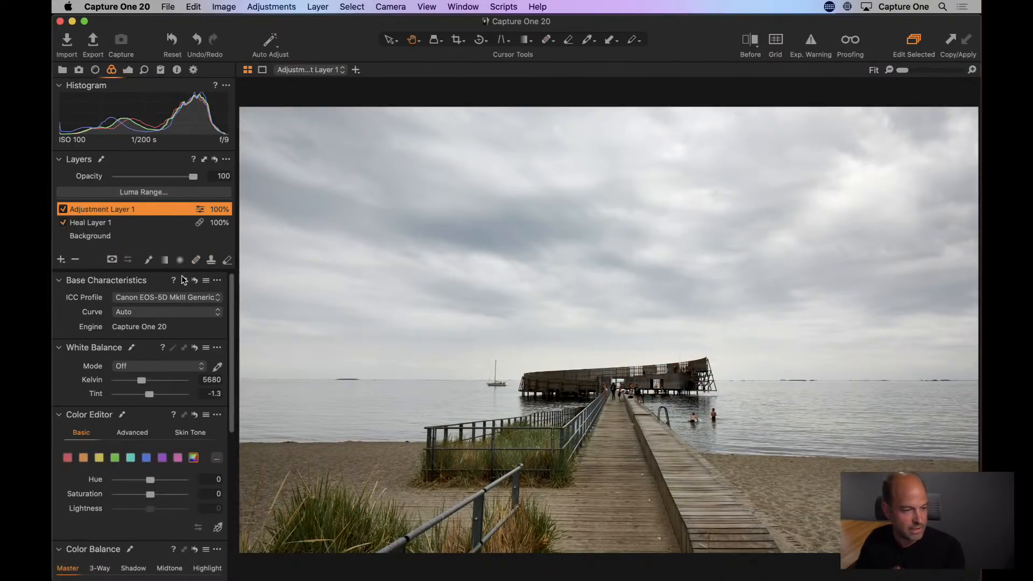
{"action": "left_click", "coordinate": [165, 262]}
{"action": "left_click_drag", "start_coordinate": [581, 107], "coordinate": [564, 477]}
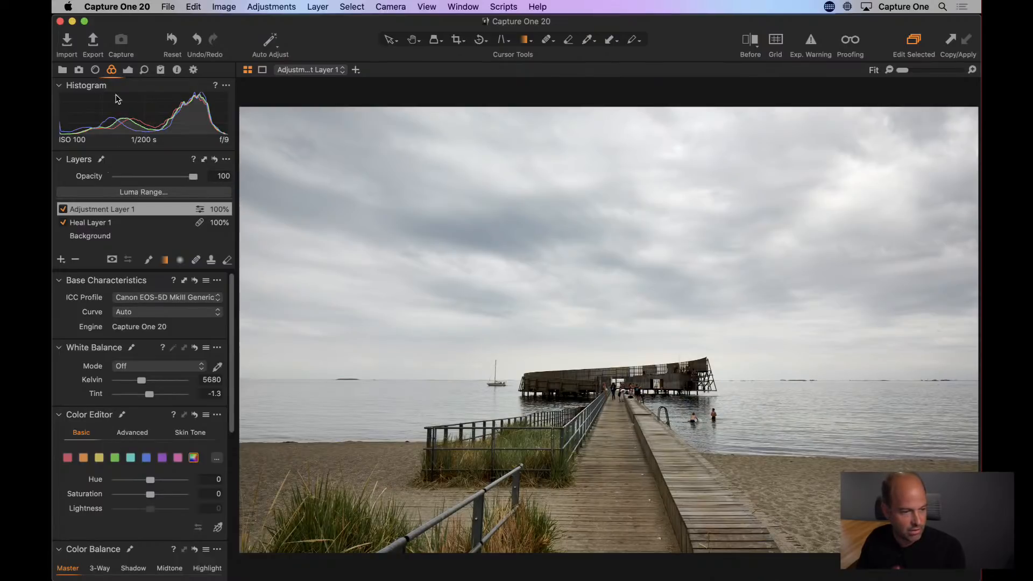
Step: Set the gradient layer's exposure to -0.89 and slightly increase its clarity
{"action": "left_click", "coordinate": [128, 70]}
{"action": "left_click_drag", "start_coordinate": [149, 475], "coordinate": [148, 478]}
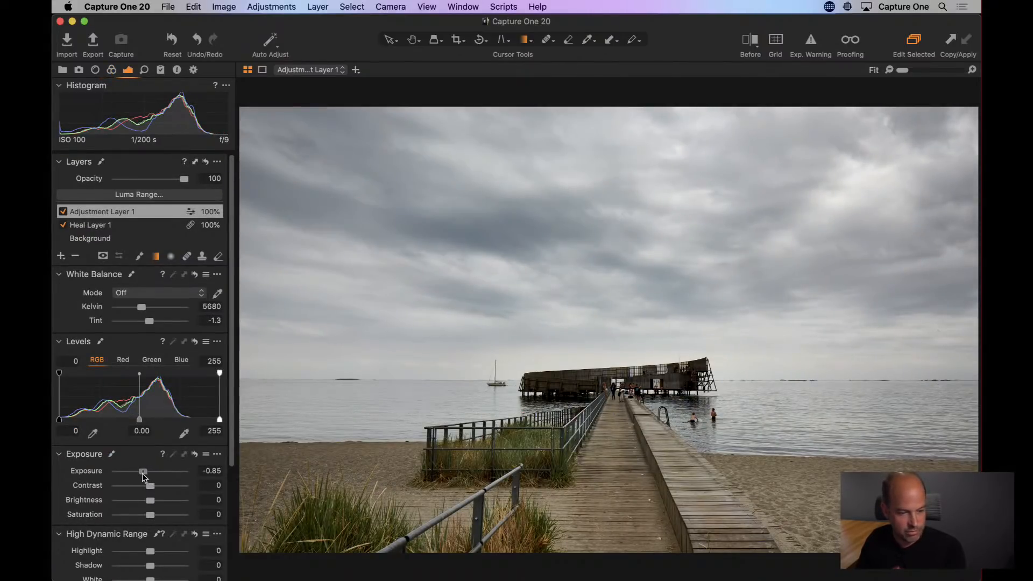
{"action": "scroll", "coordinate": [152, 538], "scroll_direction": "down", "scroll_amount": 3}
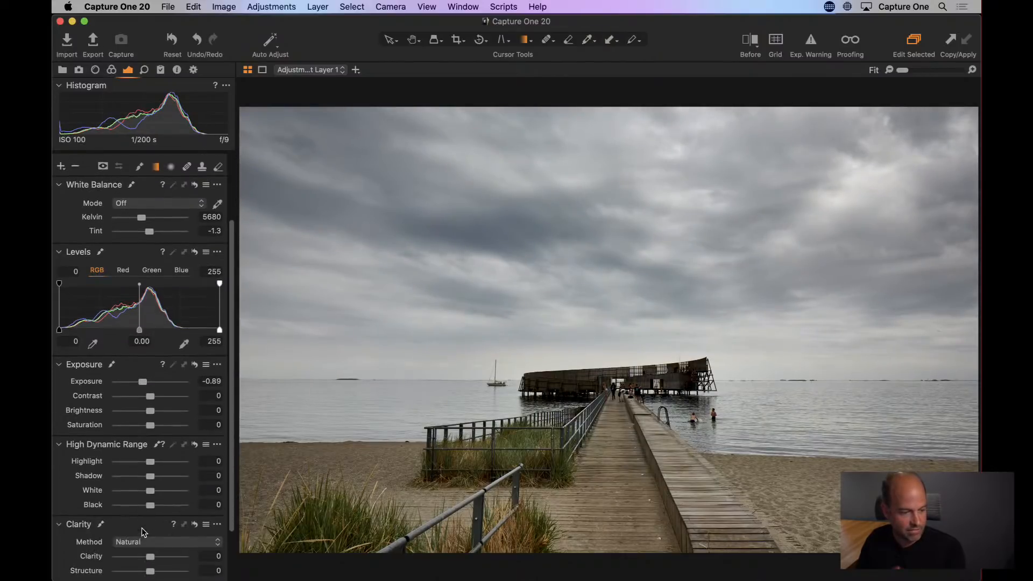
{"action": "left_click_drag", "start_coordinate": [154, 551], "coordinate": [163, 549]}
{"action": "scroll", "coordinate": [122, 205], "scroll_direction": "up", "scroll_amount": 3}
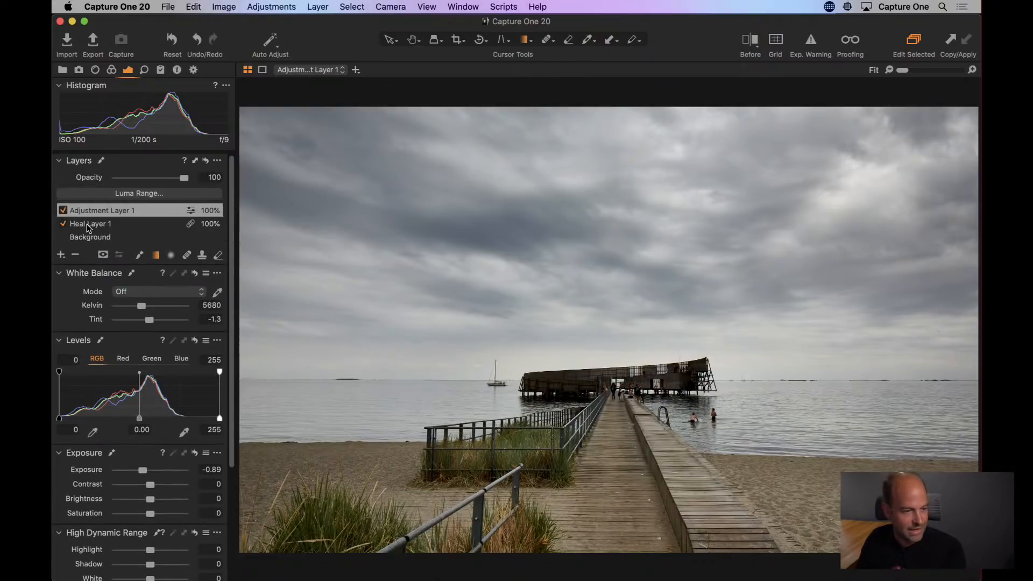
Step: Heal away the large sailboat on Heal Layer 1, covering its mast, sails and hull
{"action": "left_click", "coordinate": [105, 226]}
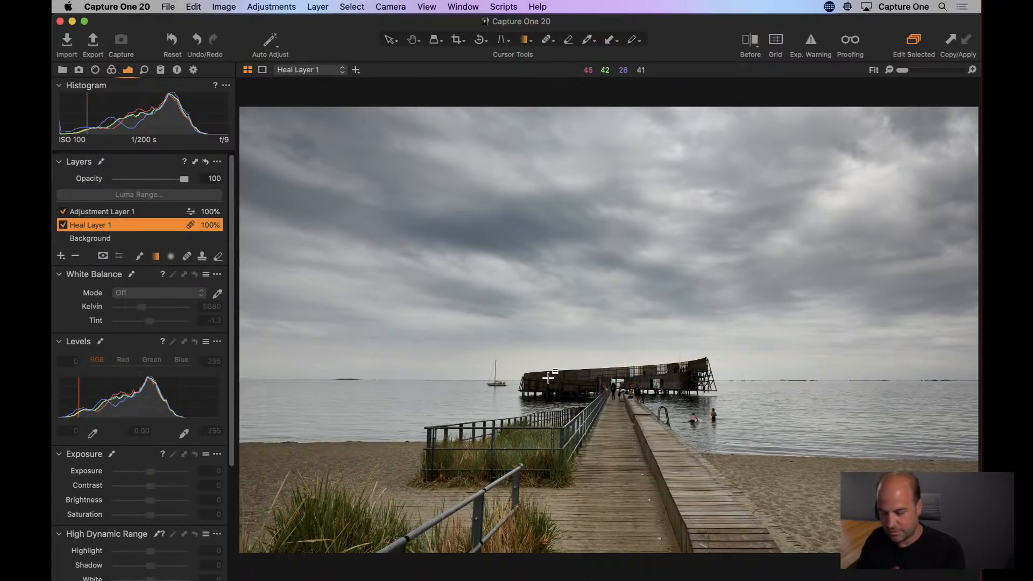
{"action": "key", "text": "h"}
{"action": "double_click", "coordinate": [348, 381]}
{"action": "mouse_move", "coordinate": [729, 353]}
{"action": "left_mouse_down"}
{"action": "mouse_move", "coordinate": [586, 350]}
{"action": "mouse_move", "coordinate": [462, 321]}
{"action": "left_mouse_up"}
{"action": "key", "text": "q"}
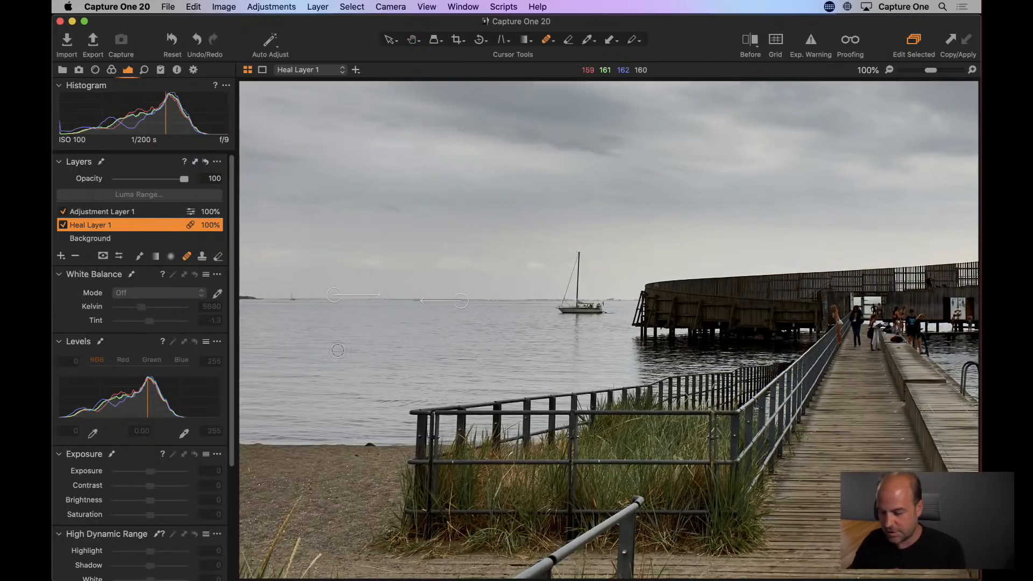
{"action": "key", "text": "super+plus"}
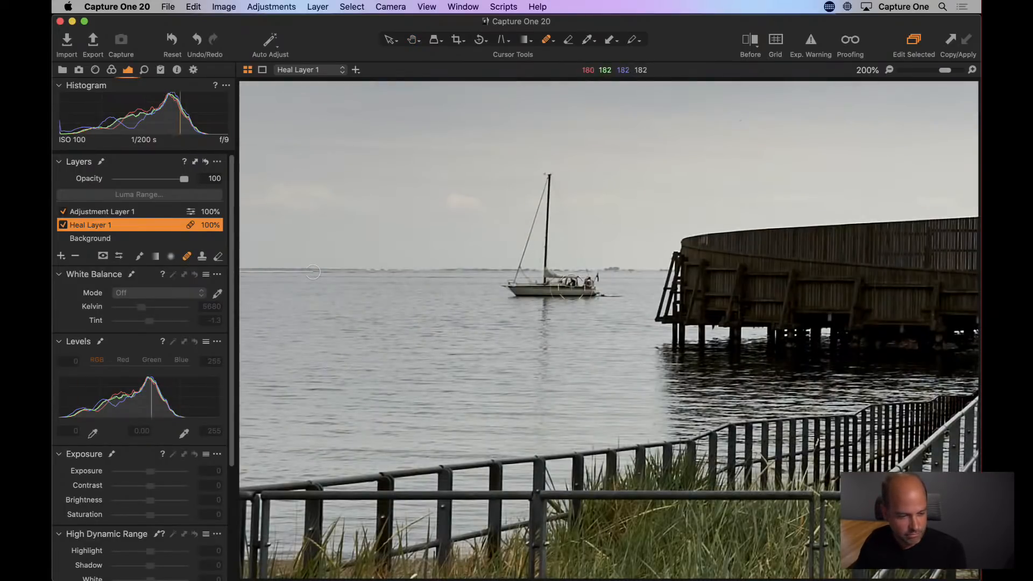
{"action": "mouse_move", "coordinate": [506, 285]}
{"action": "left_mouse_down"}
{"action": "mouse_move", "coordinate": [599, 290]}
{"action": "mouse_move", "coordinate": [579, 270]}
{"action": "mouse_move", "coordinate": [557, 179]}
{"action": "mouse_move", "coordinate": [538, 182]}
{"action": "mouse_move", "coordinate": [507, 247]}
{"action": "mouse_move", "coordinate": [510, 297]}
{"action": "mouse_move", "coordinate": [537, 198]}
{"action": "mouse_move", "coordinate": [536, 249]}
{"action": "mouse_move", "coordinate": [563, 251]}
{"action": "mouse_move", "coordinate": [591, 280]}
{"action": "mouse_move", "coordinate": [575, 296]}
{"action": "mouse_move", "coordinate": [533, 298]}
{"action": "mouse_move", "coordinate": [587, 281]}
{"action": "left_mouse_up"}
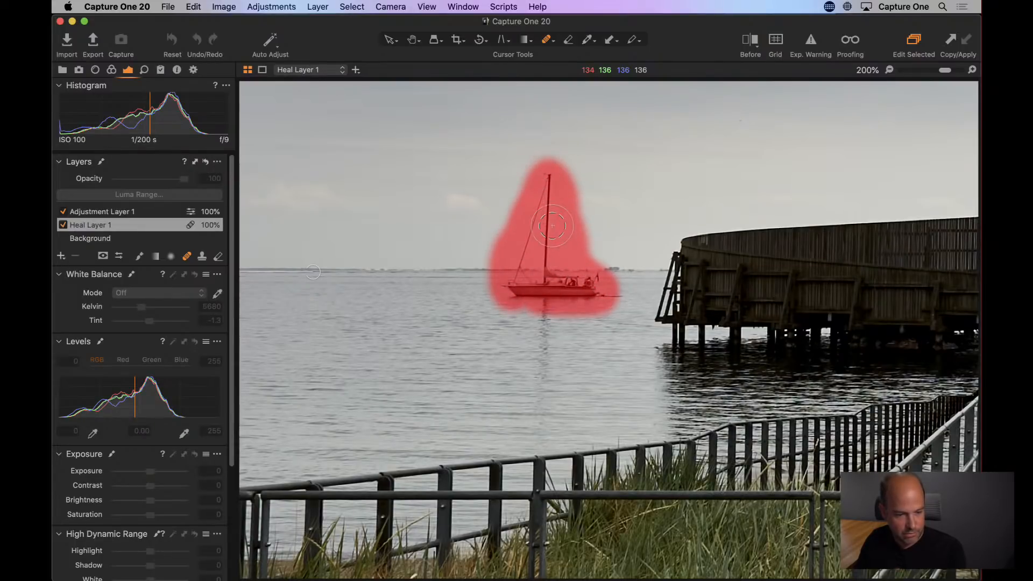
{"action": "left_click_drag", "start_coordinate": [553, 226], "coordinate": [553, 228]}
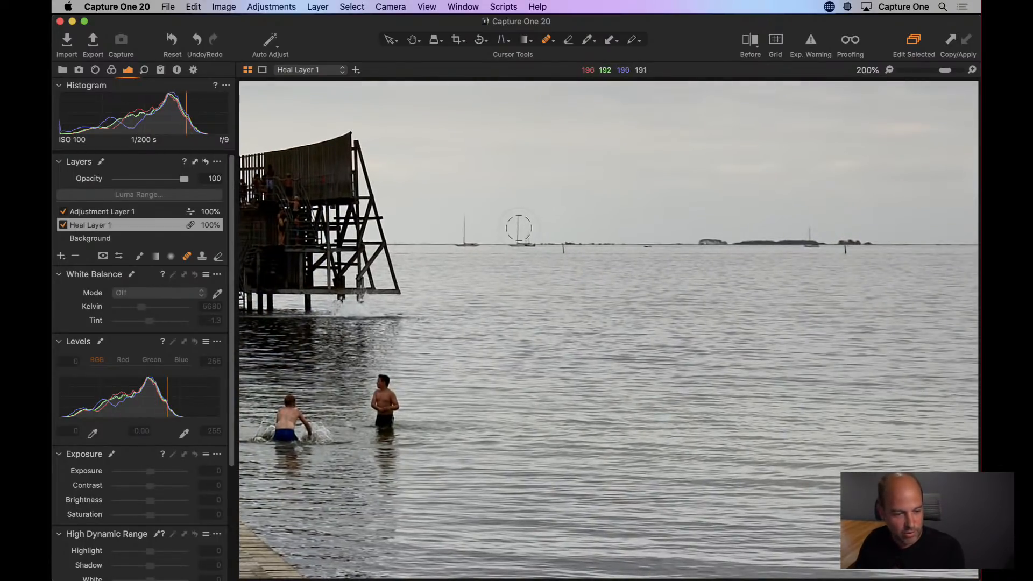
Step: Heal away the thin post and the faint distant sailboat on the horizon beyond the swimmers
{"action": "left_click", "coordinate": [563, 248]}
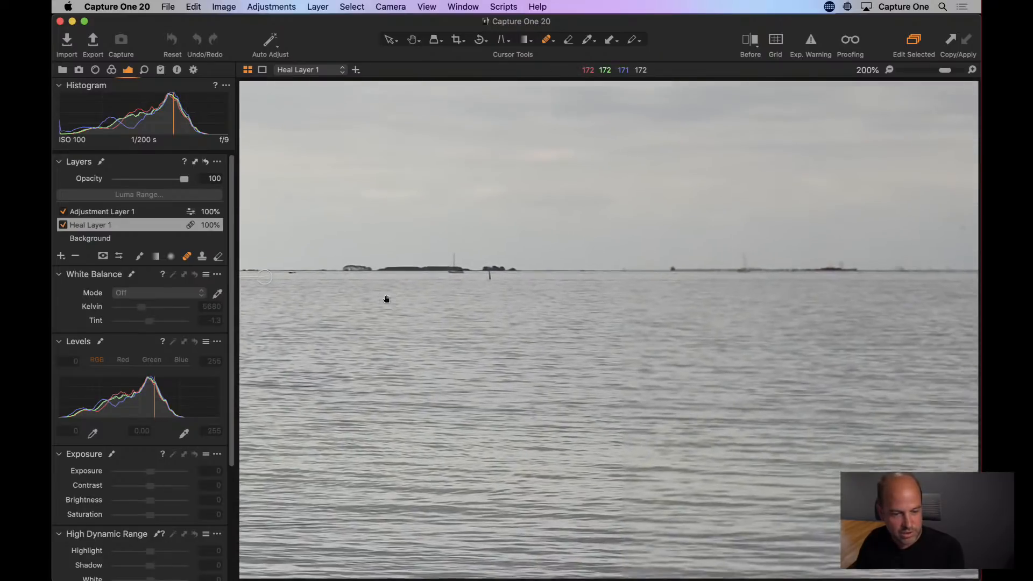
{"action": "mouse_move", "coordinate": [740, 266]}
{"action": "left_mouse_down"}
{"action": "mouse_move", "coordinate": [760, 263]}
{"action": "mouse_move", "coordinate": [751, 265]}
{"action": "left_mouse_up"}
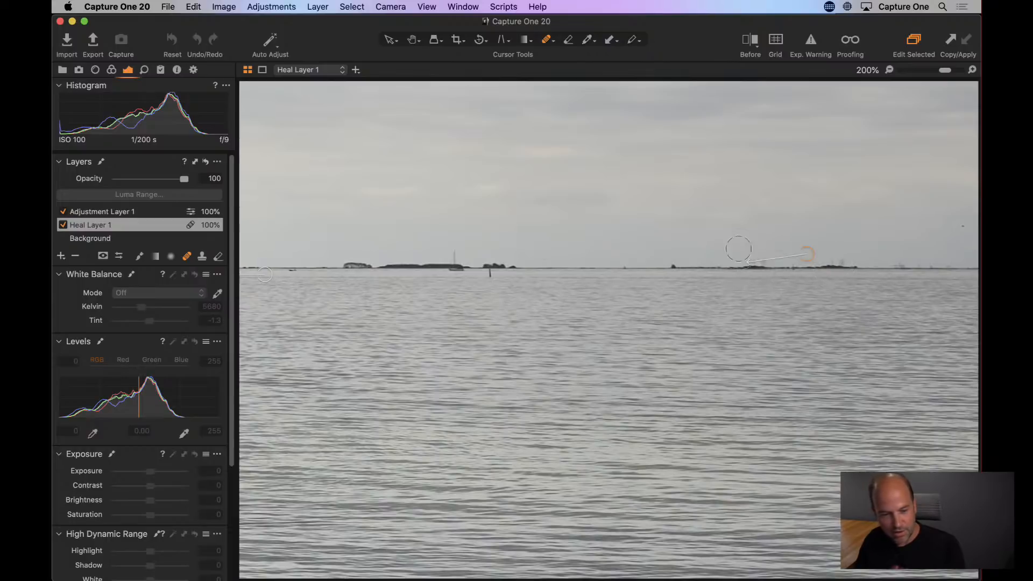
Step: Move the distant sailboat's heal source along the horizon and heal away the sailboat mast nearest the bathing jetty's frame
{"action": "left_click_drag", "start_coordinate": [807, 254], "coordinate": [563, 263]}
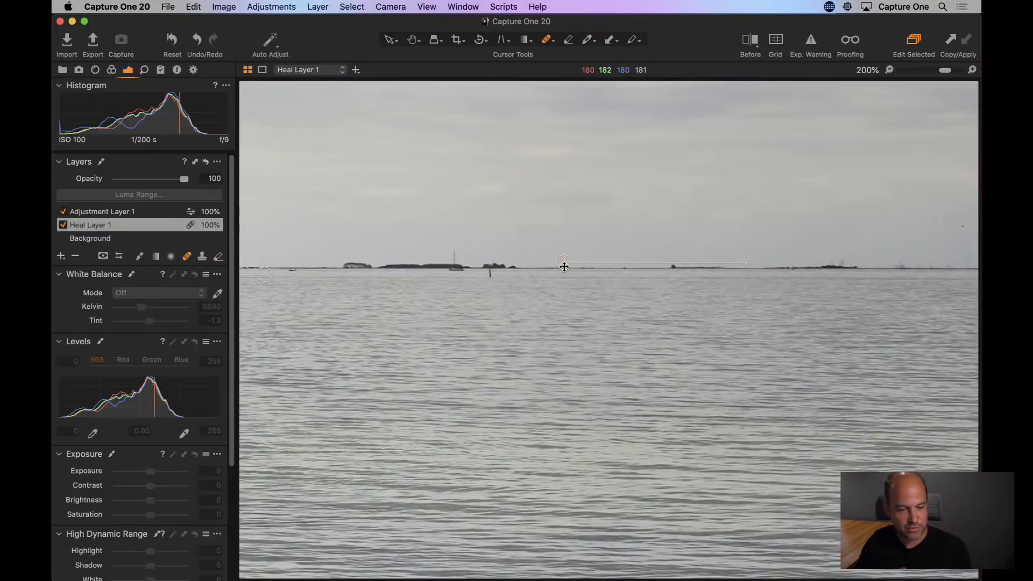
{"action": "mouse_move", "coordinate": [470, 360]}
{"action": "left_mouse_down"}
{"action": "mouse_move", "coordinate": [821, 329]}
{"action": "mouse_move", "coordinate": [899, 337]}
{"action": "mouse_move", "coordinate": [724, 354]}
{"action": "left_mouse_up"}
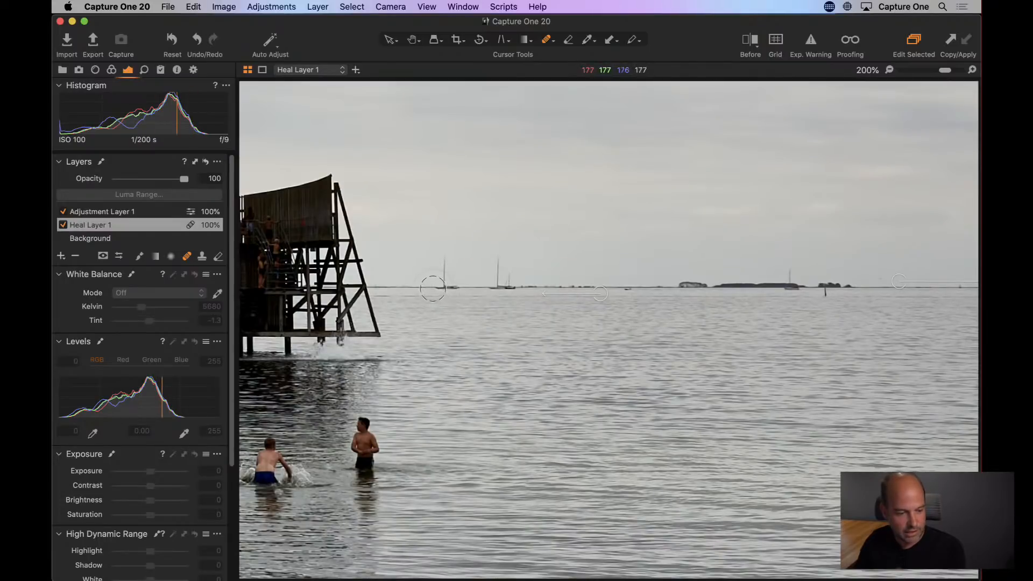
{"action": "mouse_move", "coordinate": [433, 289]}
{"action": "left_mouse_down"}
{"action": "mouse_move", "coordinate": [457, 290]}
{"action": "mouse_move", "coordinate": [443, 257]}
{"action": "left_mouse_up"}
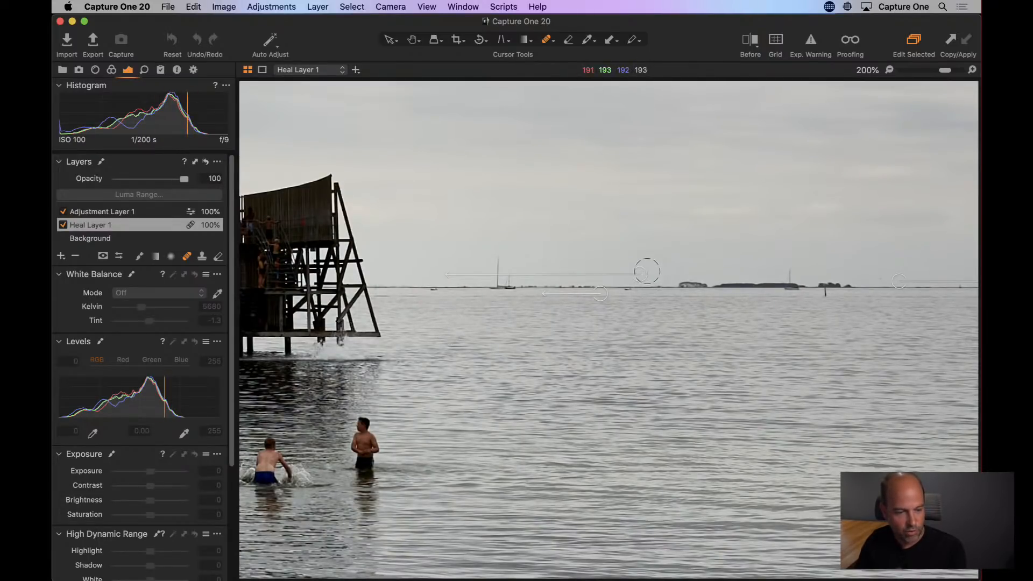
{"action": "mouse_move", "coordinate": [805, 350]}
{"action": "left_mouse_down"}
{"action": "mouse_move", "coordinate": [445, 369]}
{"action": "mouse_move", "coordinate": [807, 233]}
{"action": "mouse_move", "coordinate": [827, 308]}
{"action": "mouse_move", "coordinate": [890, 307]}
{"action": "left_mouse_up"}
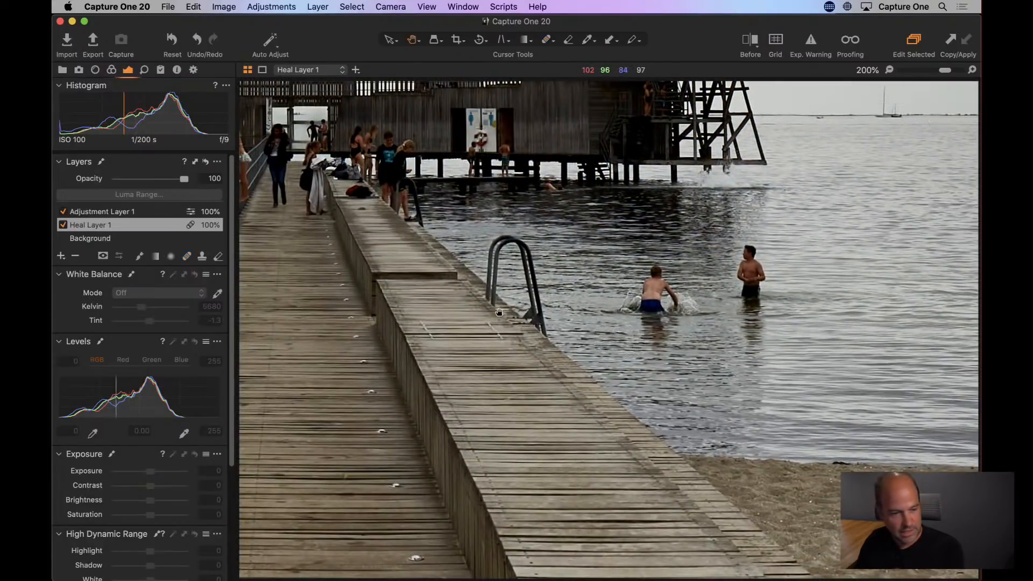
Step: Reactivate the Heal brush on Heal Layer 1, touch up the large sailboat's hull area and display the heal mask
{"action": "key", "text": "space"}
{"action": "double_click", "coordinate": [464, 324]}
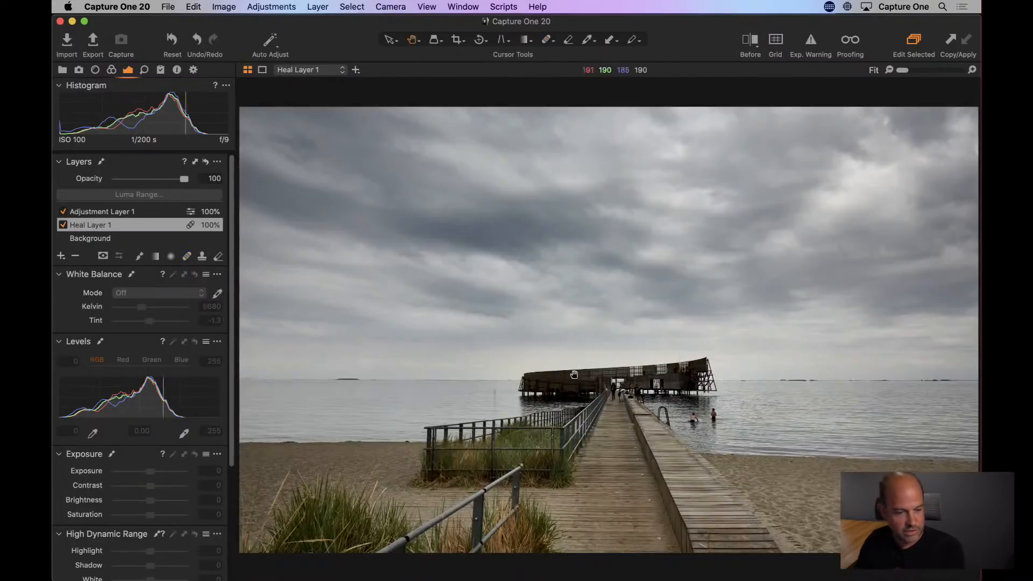
{"action": "double_click", "coordinate": [491, 398]}
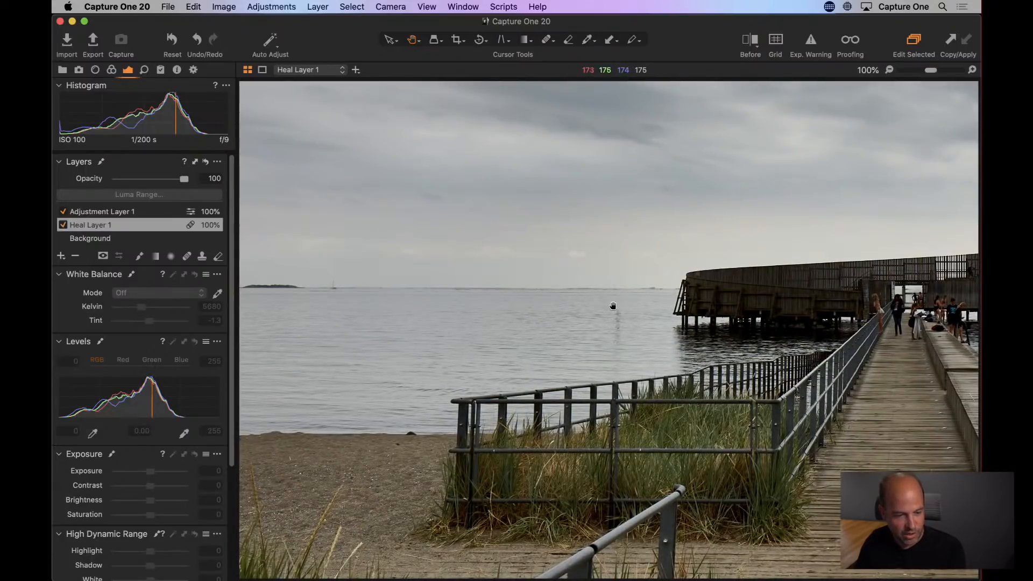
{"action": "left_click", "coordinate": [151, 213]}
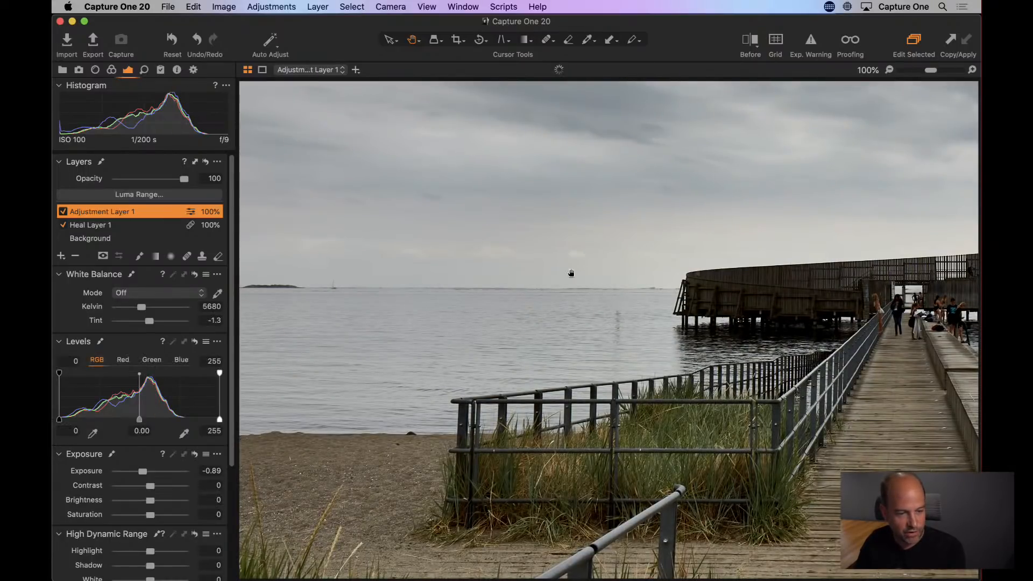
{"action": "left_click", "coordinate": [154, 228]}
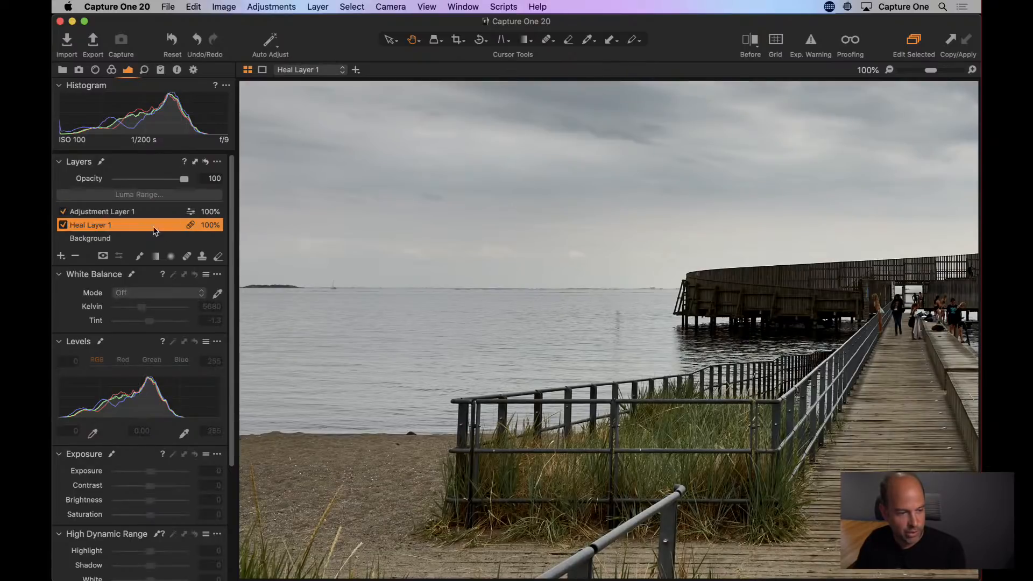
{"action": "left_click", "coordinate": [187, 257]}
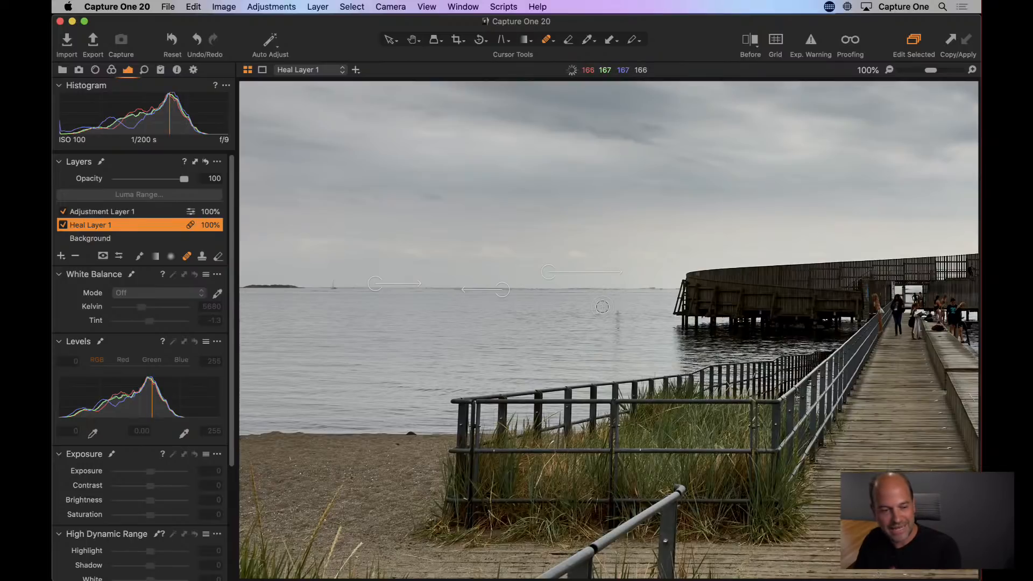
{"action": "left_click_drag", "start_coordinate": [611, 303], "coordinate": [605, 287]}
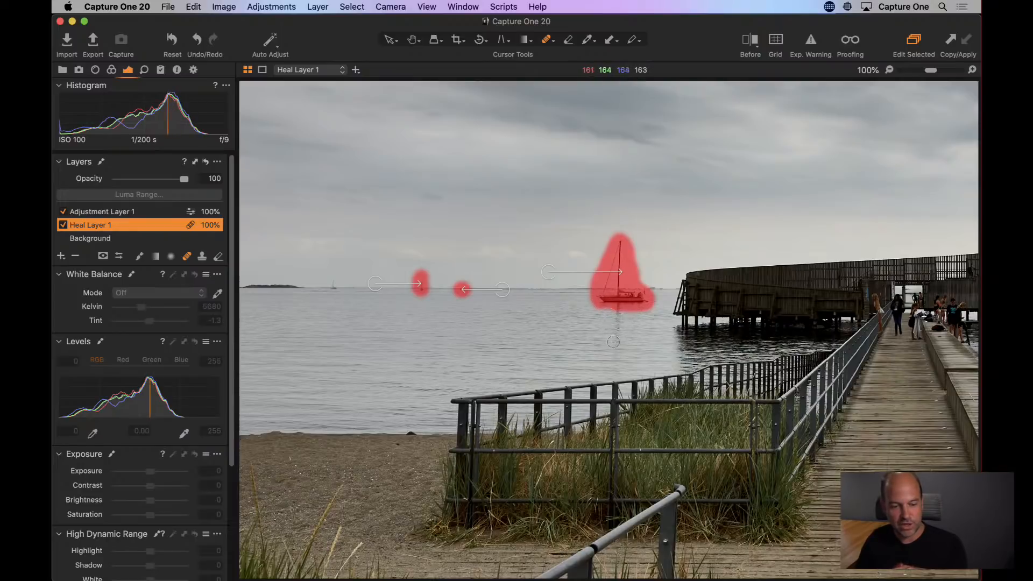
{"action": "key", "text": "super+plus"}
{"action": "key", "text": "super+plus"}
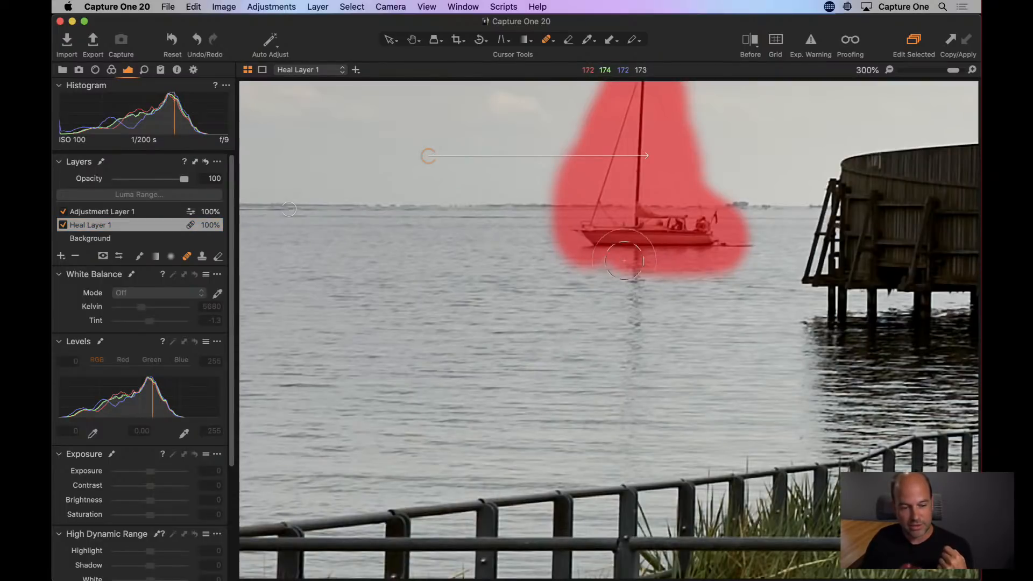
Step: Try to heal away the mast's reflection by extending the large sailboat's existing heal stroke down over the water
{"action": "mouse_move", "coordinate": [633, 264]}
{"action": "left_mouse_down"}
{"action": "mouse_move", "coordinate": [636, 373]}
{"action": "mouse_move", "coordinate": [625, 439]}
{"action": "left_mouse_up"}
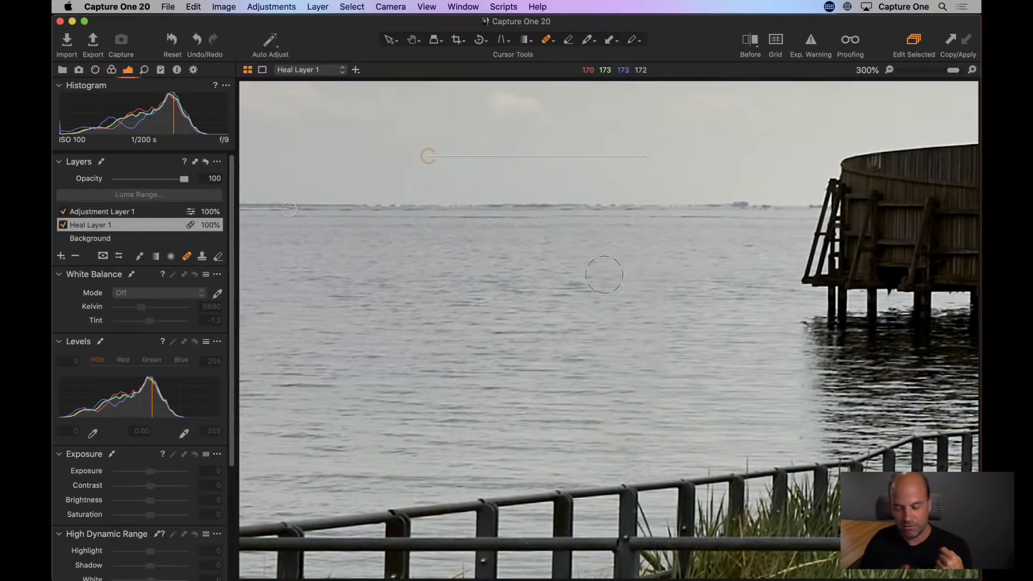
{"action": "key", "text": "m"}
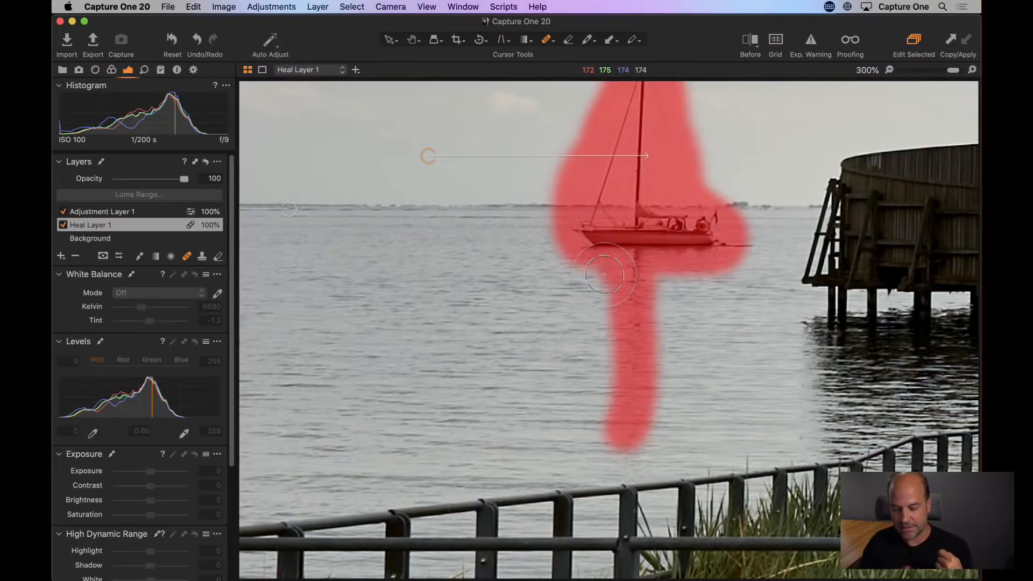
{"action": "key", "text": "super+z"}
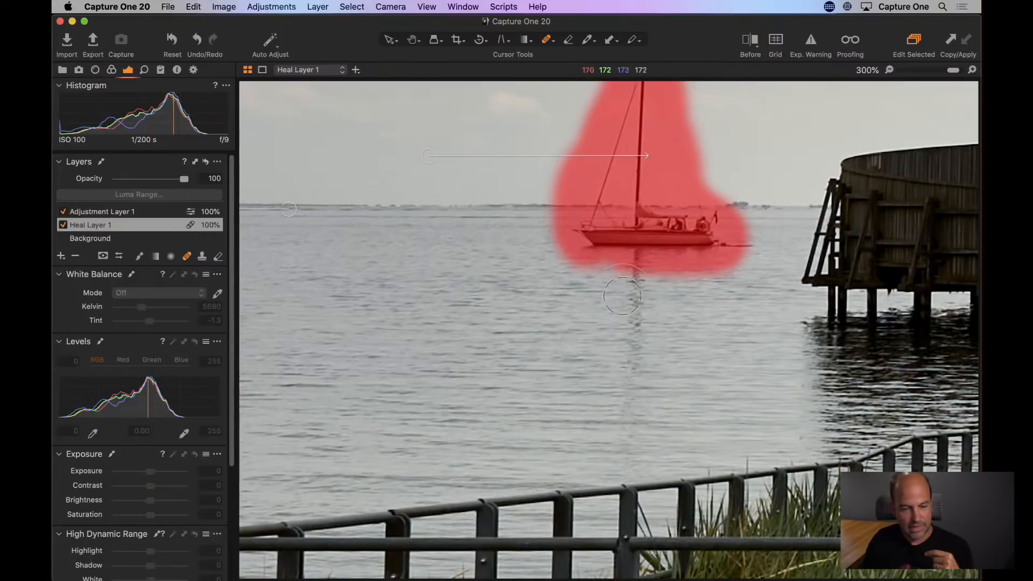
{"action": "left_click_drag", "start_coordinate": [632, 288], "coordinate": [618, 456]}
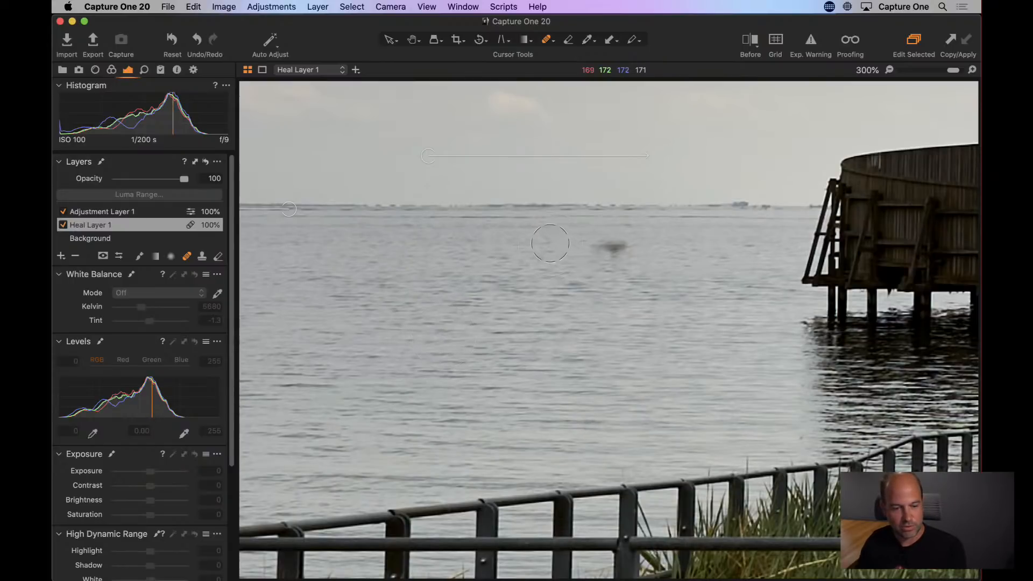
{"action": "key", "text": "bracketleft"}
{"action": "key", "text": "super+equal"}
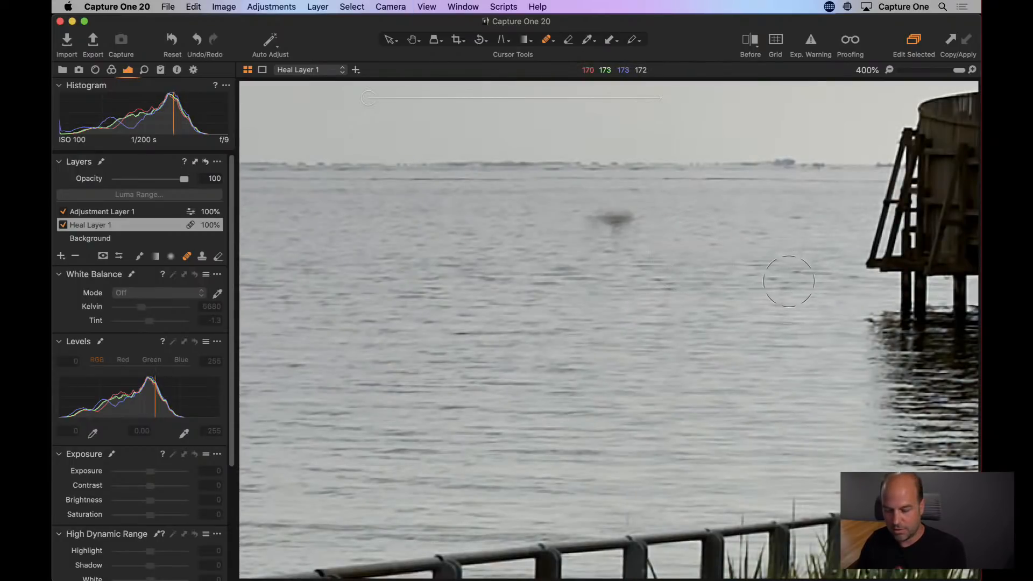
{"action": "key", "text": "super+z"}
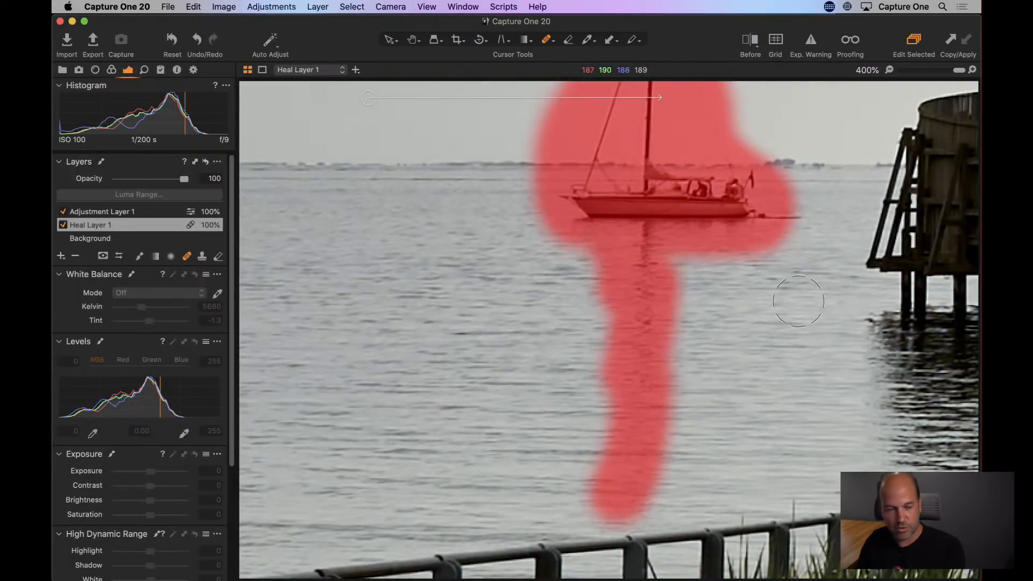
{"action": "key", "text": "super+z"}
{"action": "key", "text": "super+z"}
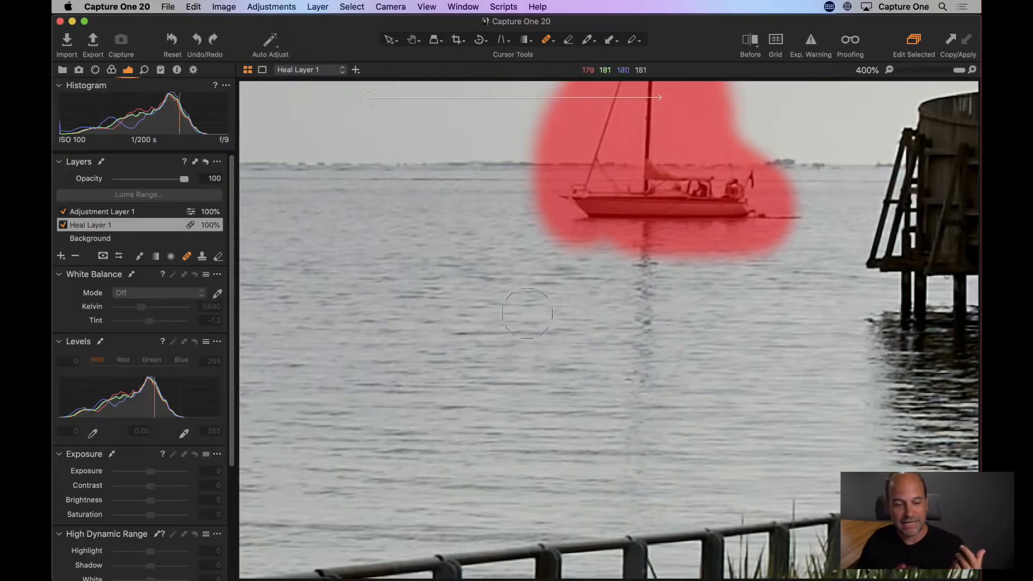
Step: Heal away the mast's reflection using a separate source in open water, and shift that source level with the stroke's start
{"action": "left_click_drag", "start_coordinate": [596, 243], "coordinate": [624, 247]}
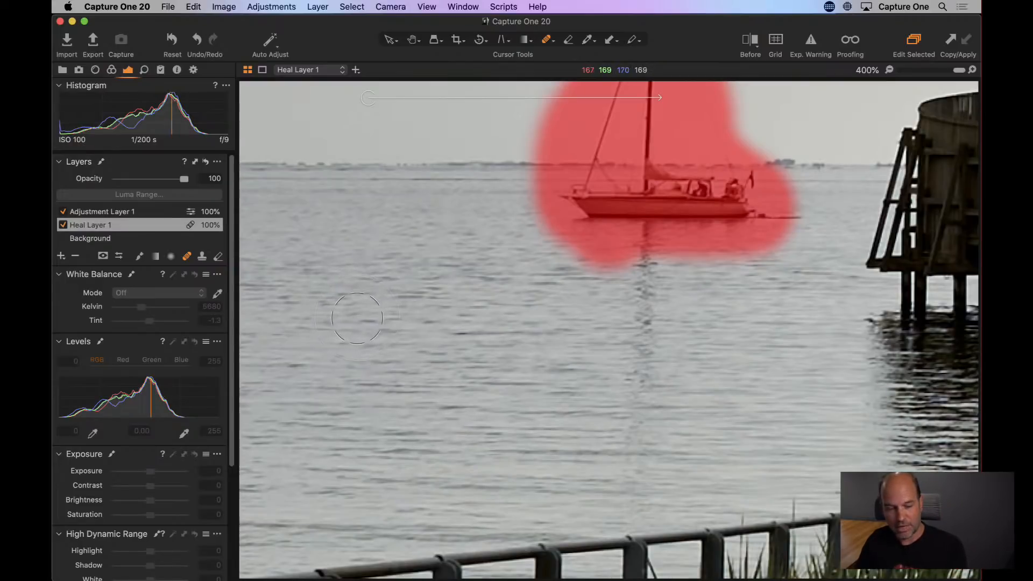
{"action": "left_click", "coordinate": [341, 319], "text": "alt"}
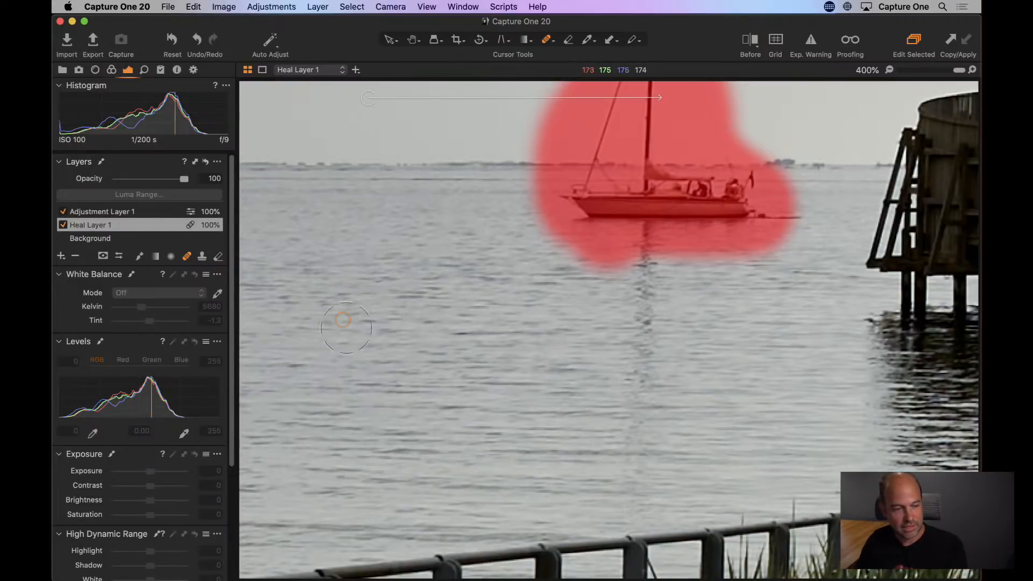
{"action": "left_click", "coordinate": [644, 277]}
{"action": "mouse_move", "coordinate": [644, 277]}
{"action": "left_mouse_down"}
{"action": "mouse_move", "coordinate": [644, 397]}
{"action": "mouse_move", "coordinate": [622, 477]}
{"action": "left_mouse_up"}
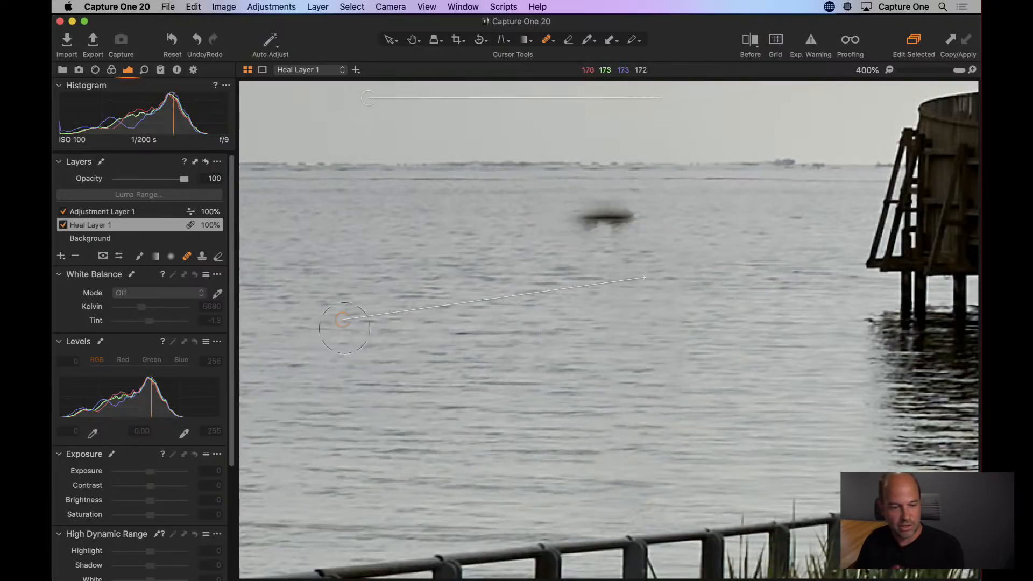
{"action": "left_click_drag", "start_coordinate": [341, 320], "coordinate": [335, 253]}
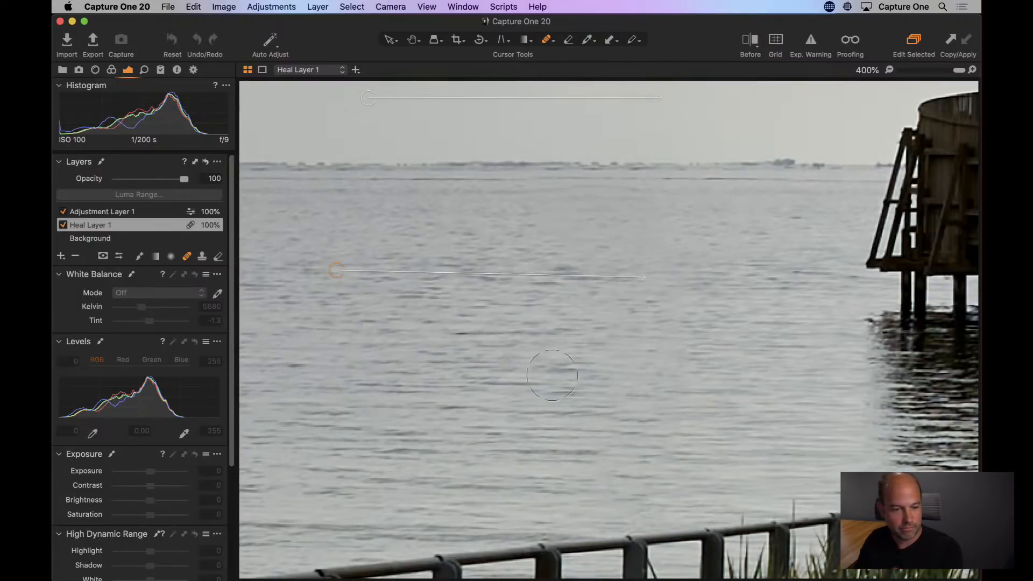
Step: Compare the whole photo before and after the edits in split view, and check the mask of Adjustment Layer 1
{"action": "key", "text": "k"}
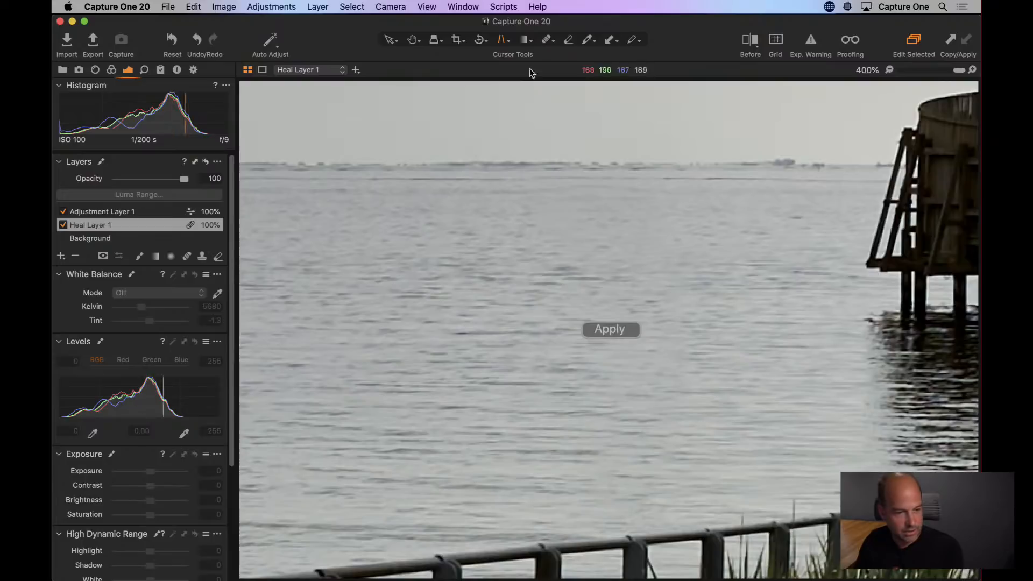
{"action": "left_click", "coordinate": [413, 39]}
{"action": "double_click", "coordinate": [468, 333]}
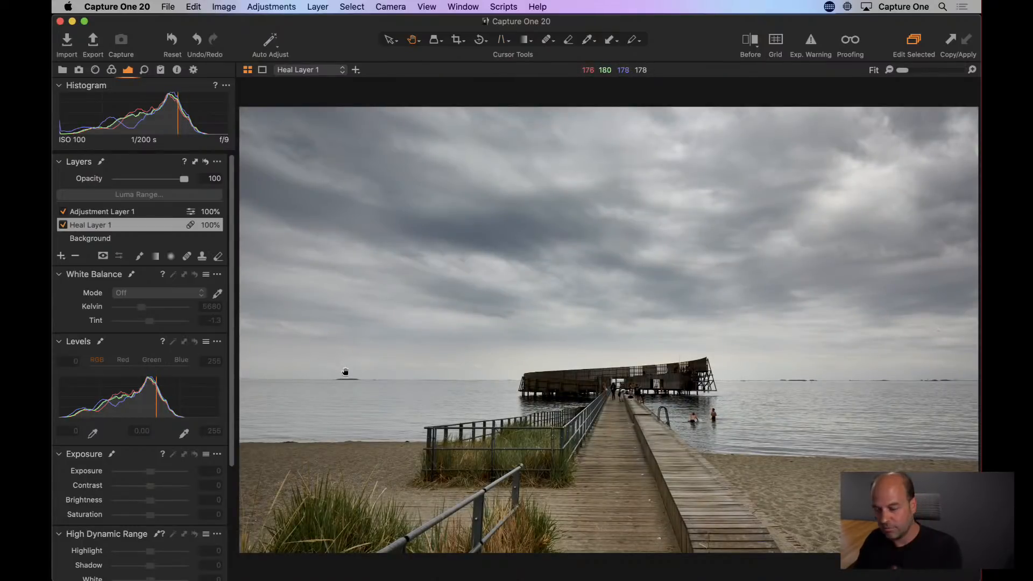
{"action": "key", "text": "y"}
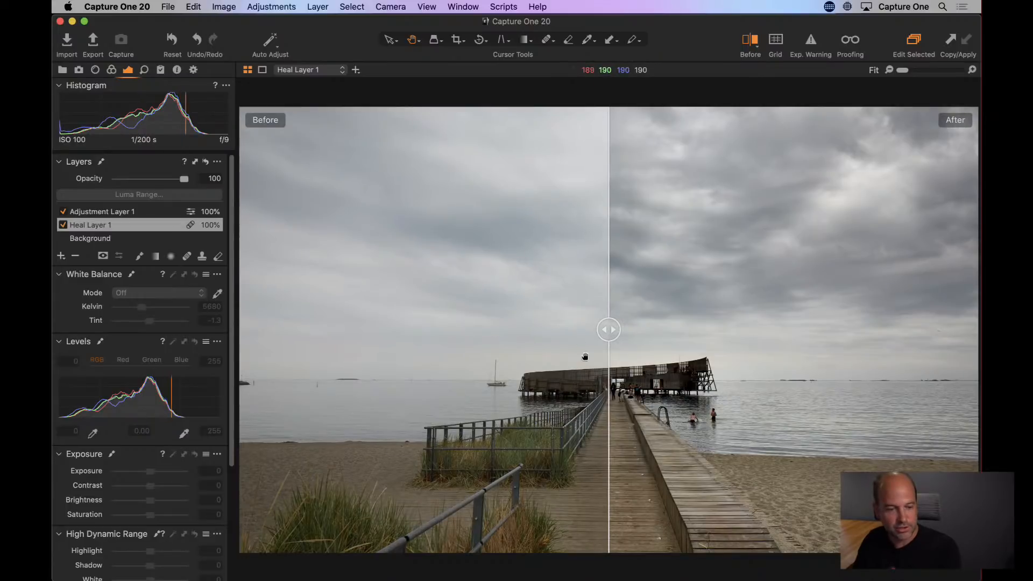
{"action": "left_click_drag", "start_coordinate": [608, 329], "coordinate": [517, 381]}
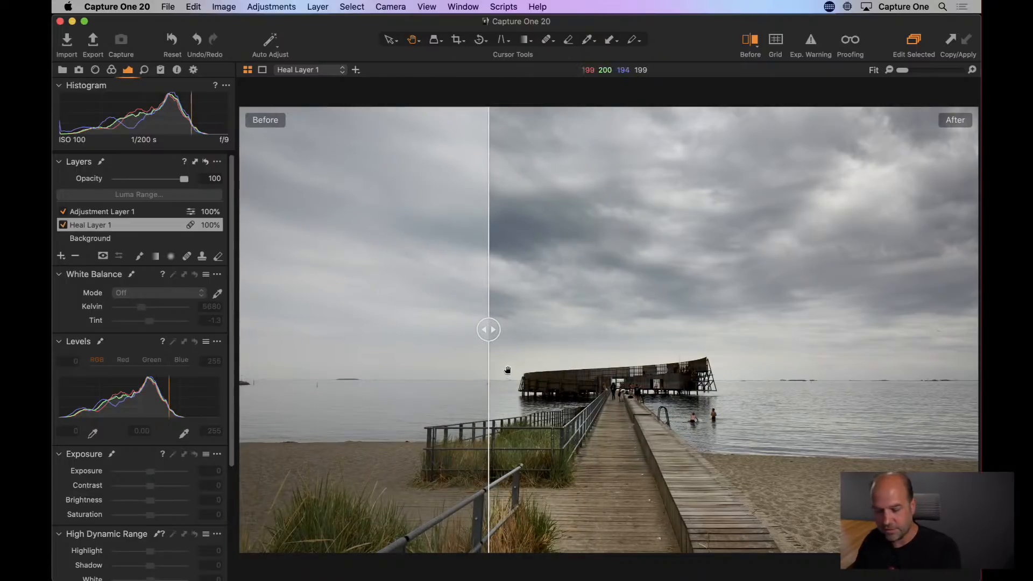
{"action": "key", "text": "y"}
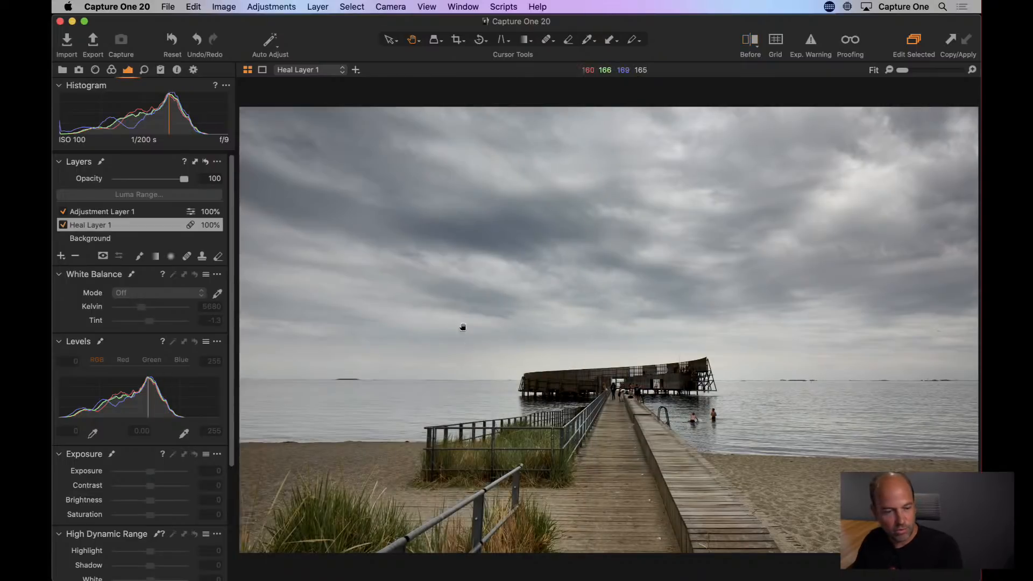
{"action": "left_click", "coordinate": [121, 212]}
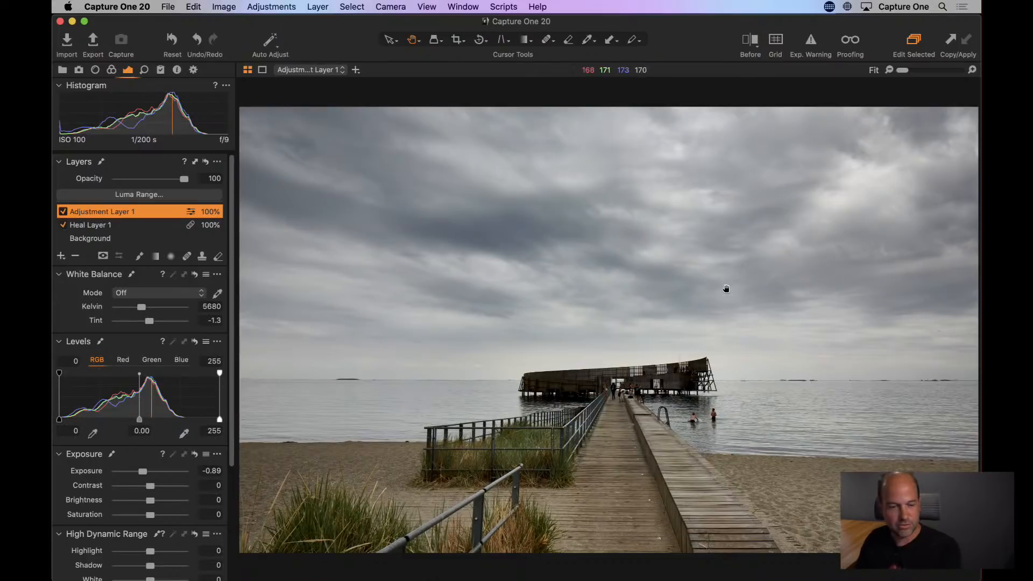
{"action": "key", "text": "m"}
{"action": "key", "text": "m"}
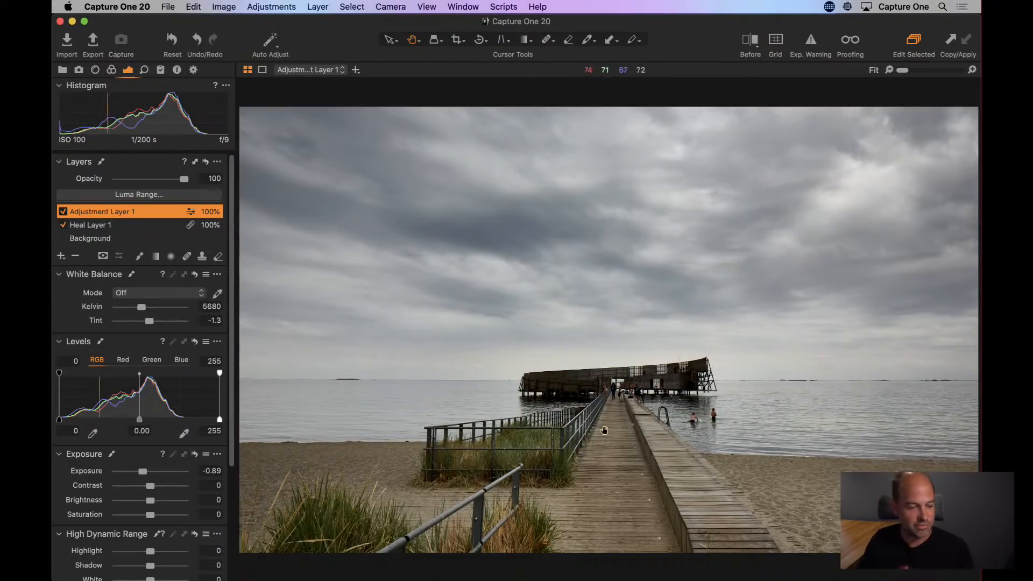
Step: Try raising the High Dynamic Range Black value to 74 on Adjustment Layer 1 to lighten the bathing jetty building
{"action": "left_click", "coordinate": [566, 383]}
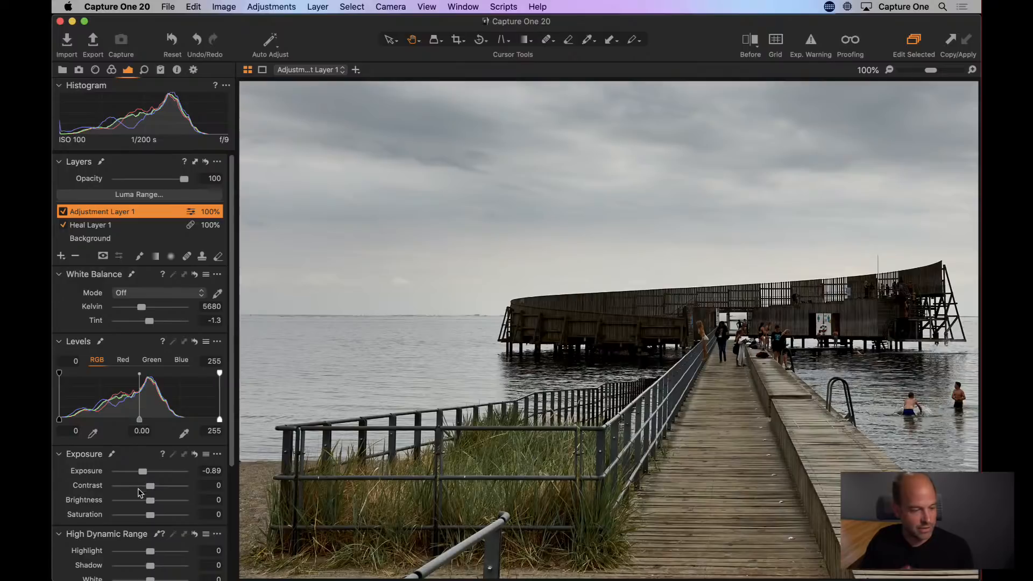
{"action": "scroll", "coordinate": [139, 492], "scroll_direction": "down", "scroll_amount": 5}
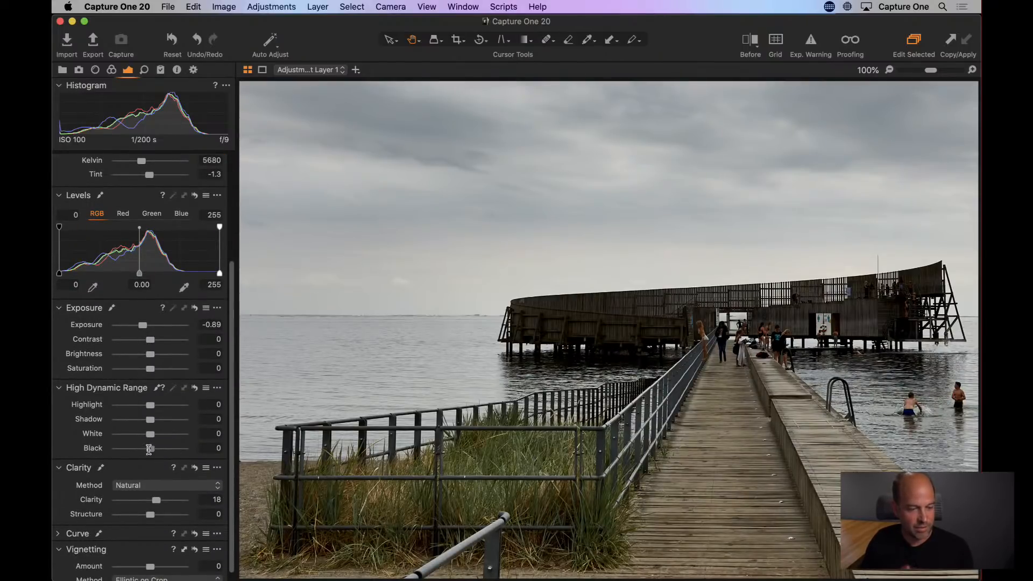
{"action": "left_click_drag", "start_coordinate": [149, 450], "coordinate": [169, 450]}
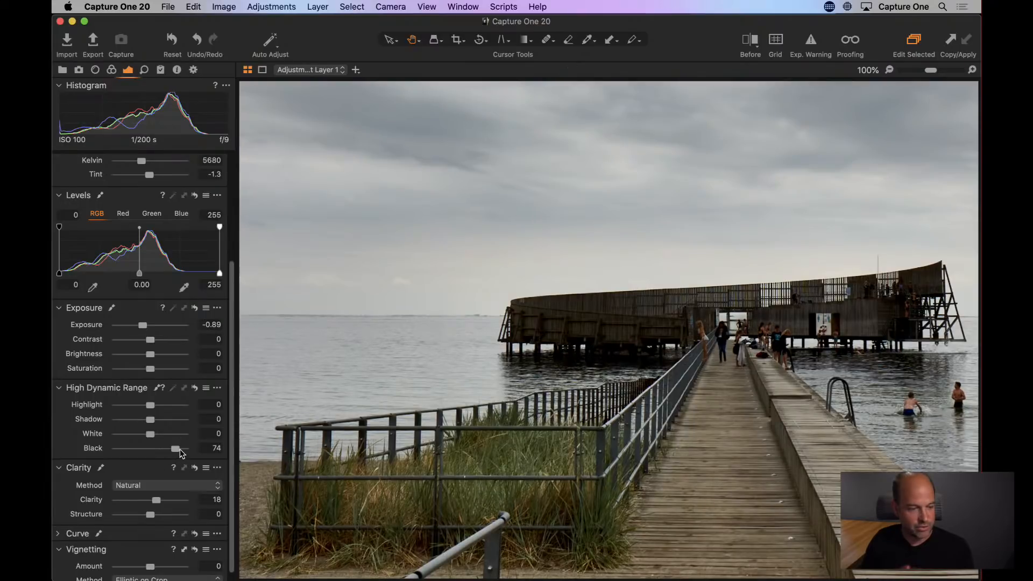
{"action": "scroll", "coordinate": [135, 323], "scroll_direction": "up", "scroll_amount": 5}
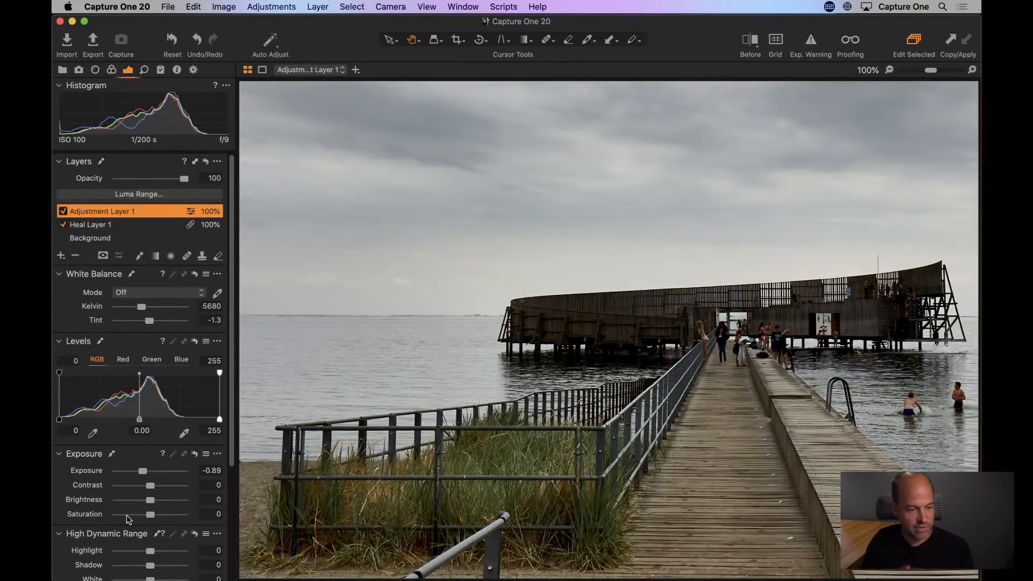
Step: Reset Black to 0 and set Shadow to 29 in the High Dynamic Range settings of Adjustment Layer 1
{"action": "scroll", "coordinate": [129, 516], "scroll_direction": "down", "scroll_amount": 3}
{"action": "double_click", "coordinate": [158, 478]}
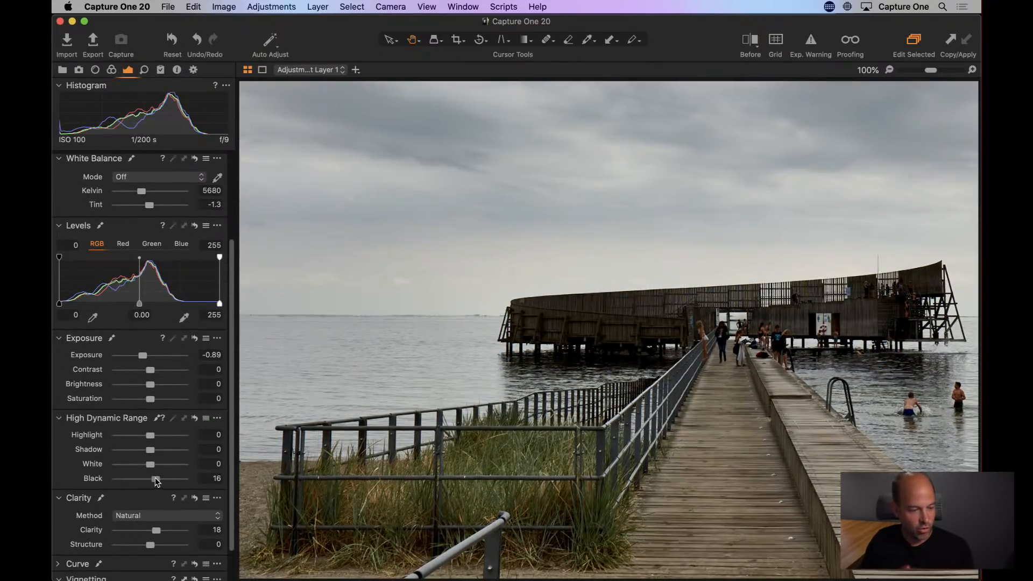
{"action": "left_click_drag", "start_coordinate": [154, 455], "coordinate": [162, 455]}
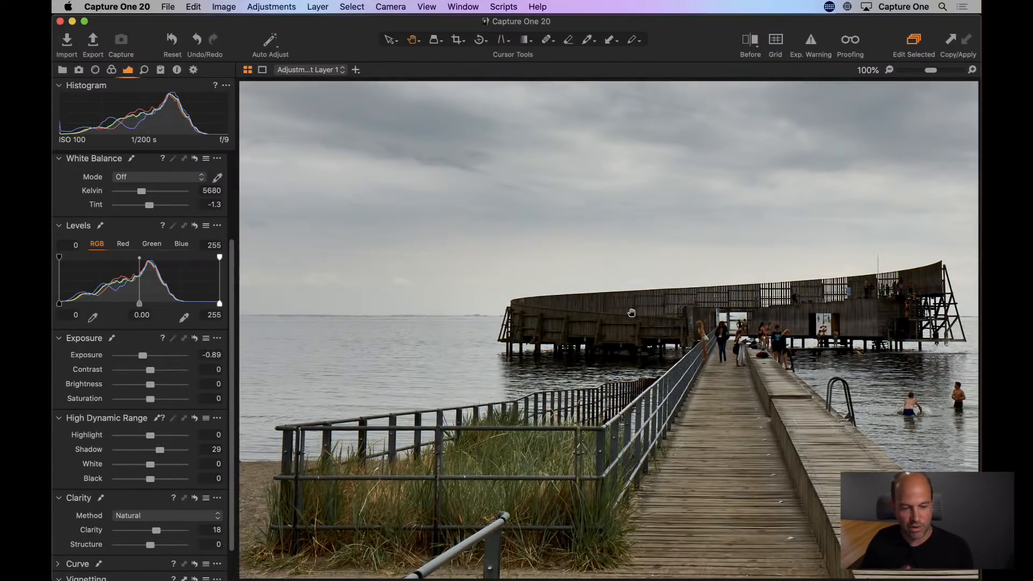
Step: Set Shadow to 19 and Black to 31 in the High Dynamic Range settings of Adjustment Layer 1
{"action": "double_click", "coordinate": [504, 299]}
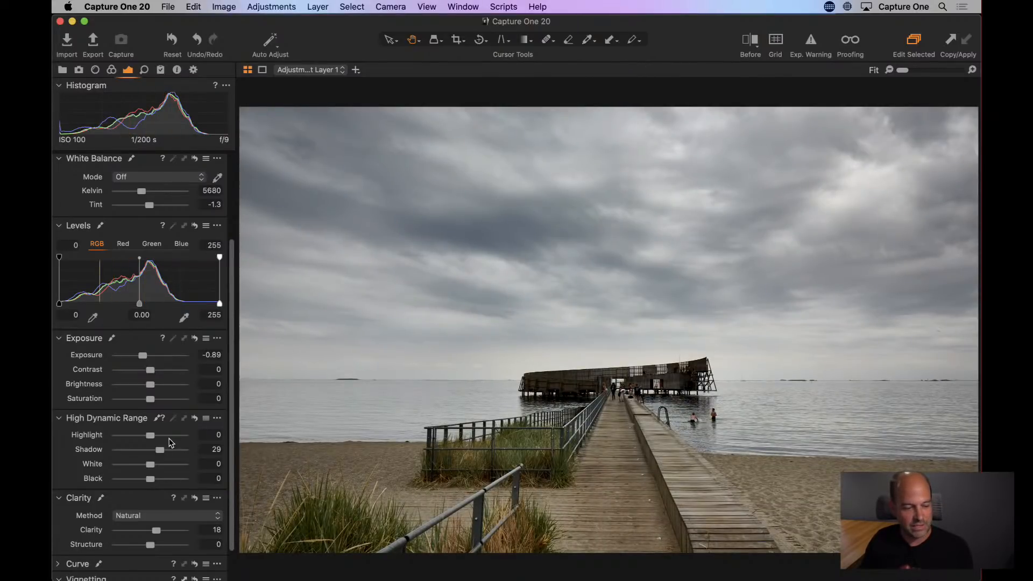
{"action": "left_click_drag", "start_coordinate": [162, 454], "coordinate": [161, 480]}
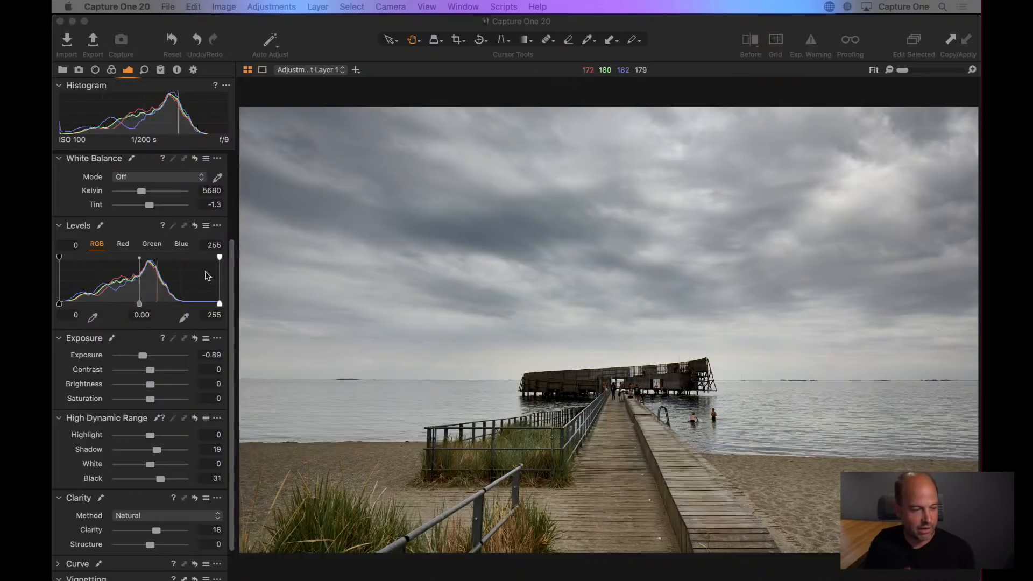
Step: Heal away the small dark island on the horizon on Heal Layer 1, and reposition the source onto clean horizon beside it
{"action": "left_click", "coordinate": [122, 225]}
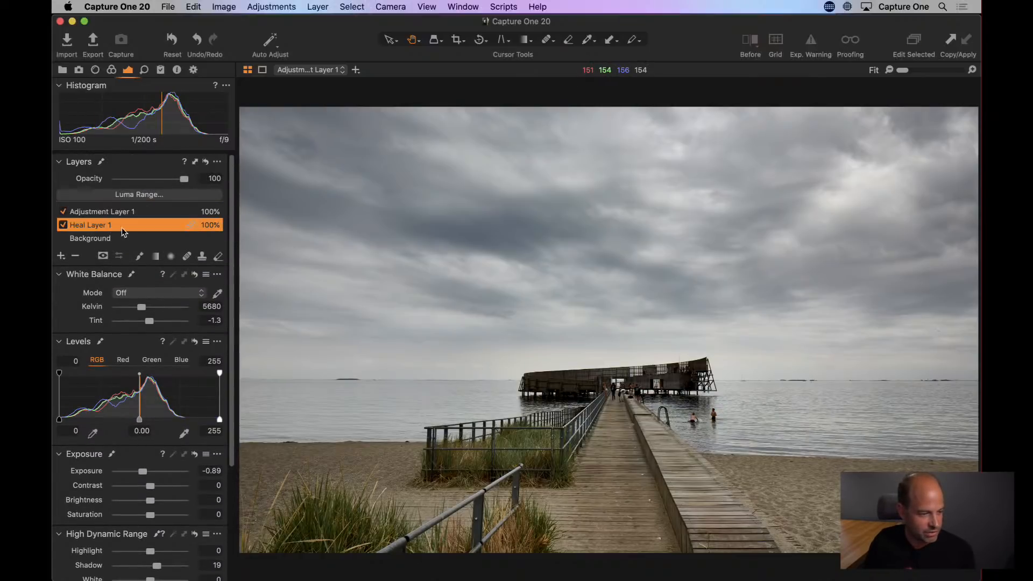
{"action": "left_click", "coordinate": [366, 362]}
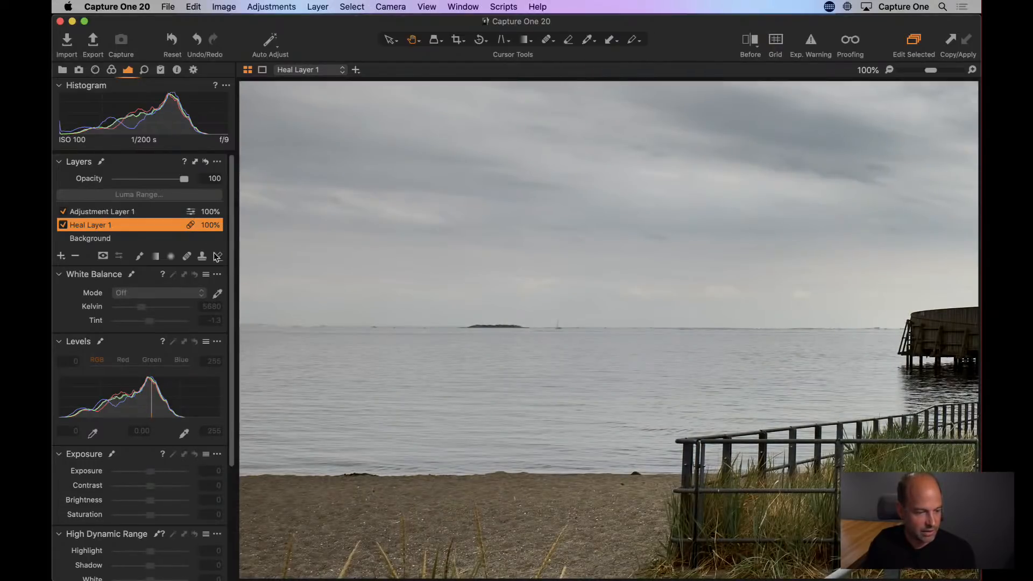
{"action": "left_click", "coordinate": [186, 256]}
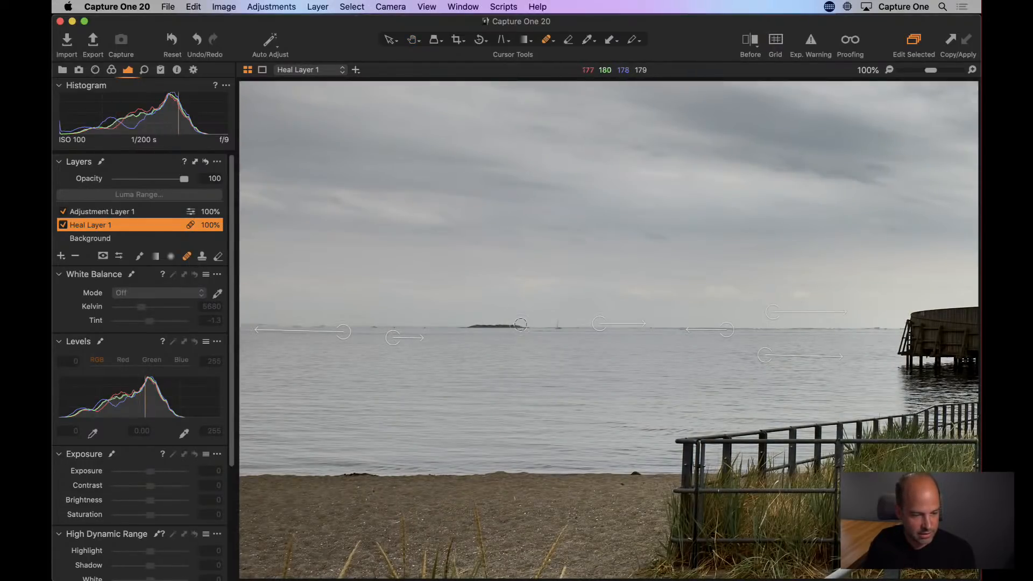
{"action": "left_click_drag", "start_coordinate": [525, 324], "coordinate": [459, 325]}
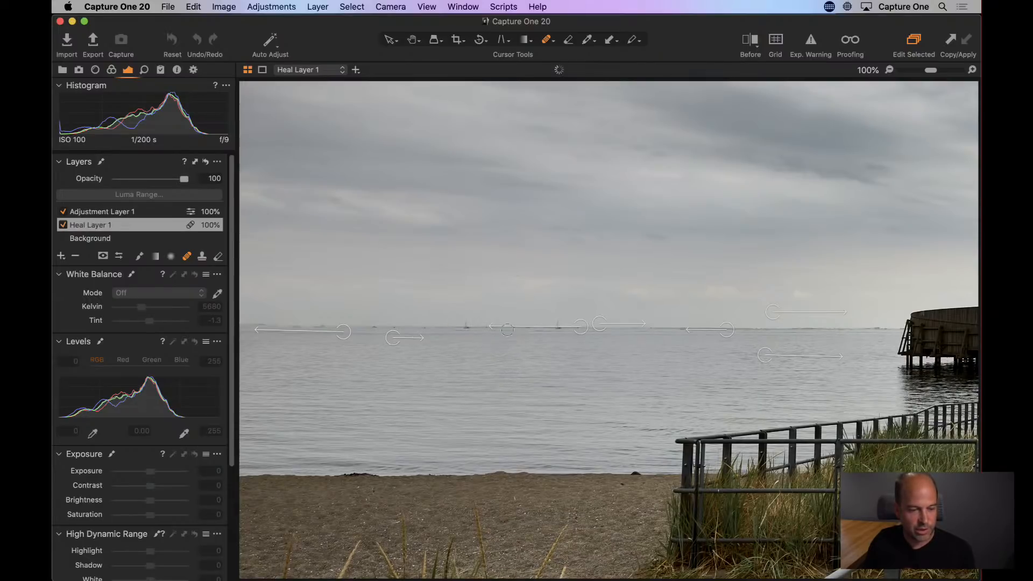
{"action": "mouse_move", "coordinate": [578, 328]}
{"action": "left_mouse_down"}
{"action": "mouse_move", "coordinate": [630, 326]}
{"action": "mouse_move", "coordinate": [418, 324]}
{"action": "left_mouse_up"}
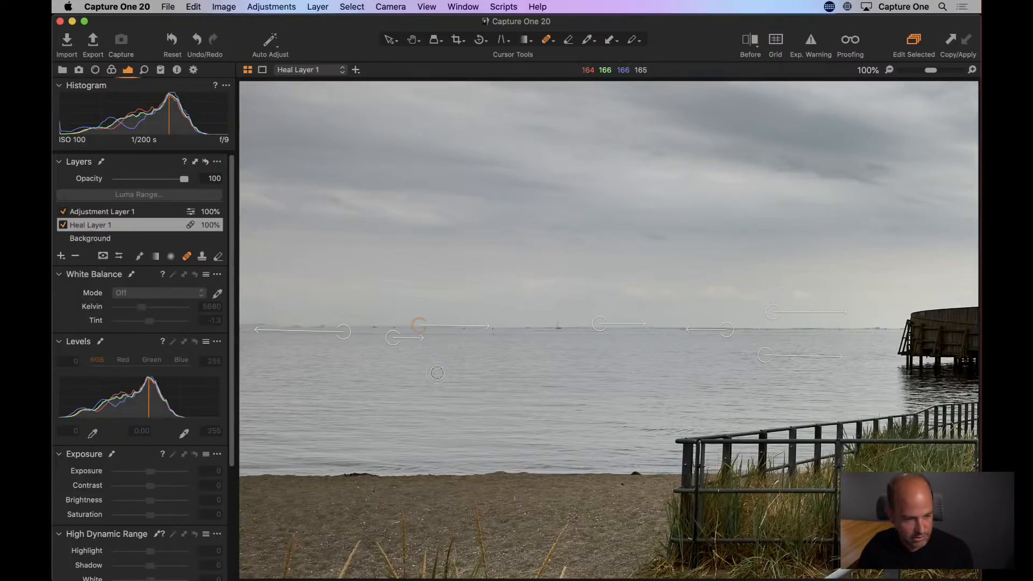
{"action": "left_click", "coordinate": [418, 325]}
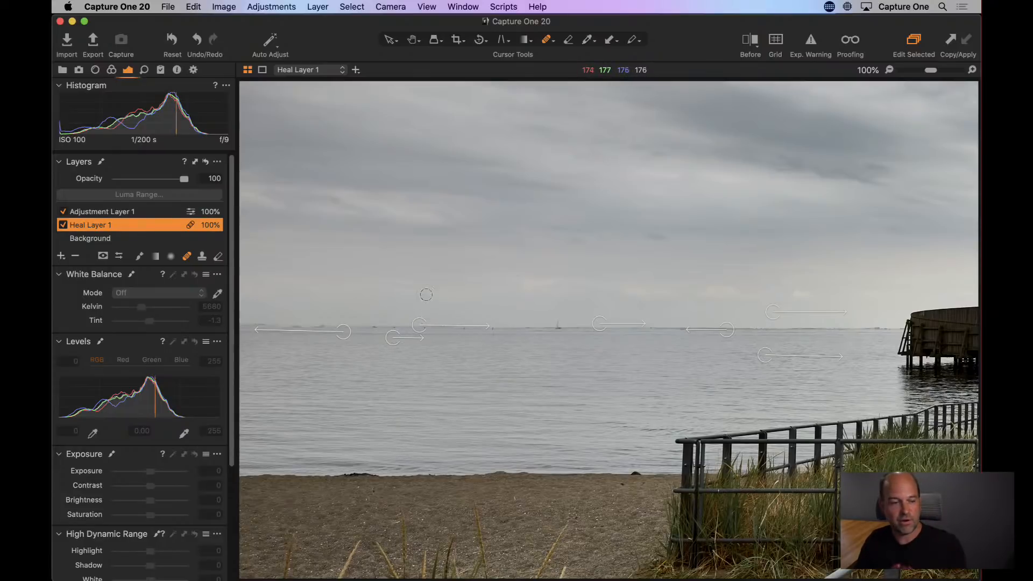
Step: Check the heal brush settings, inspect the healed horizon with and without the source arrows, and return to the whole photo
{"action": "right_click", "coordinate": [446, 241]}
{"action": "left_click", "coordinate": [434, 338]}
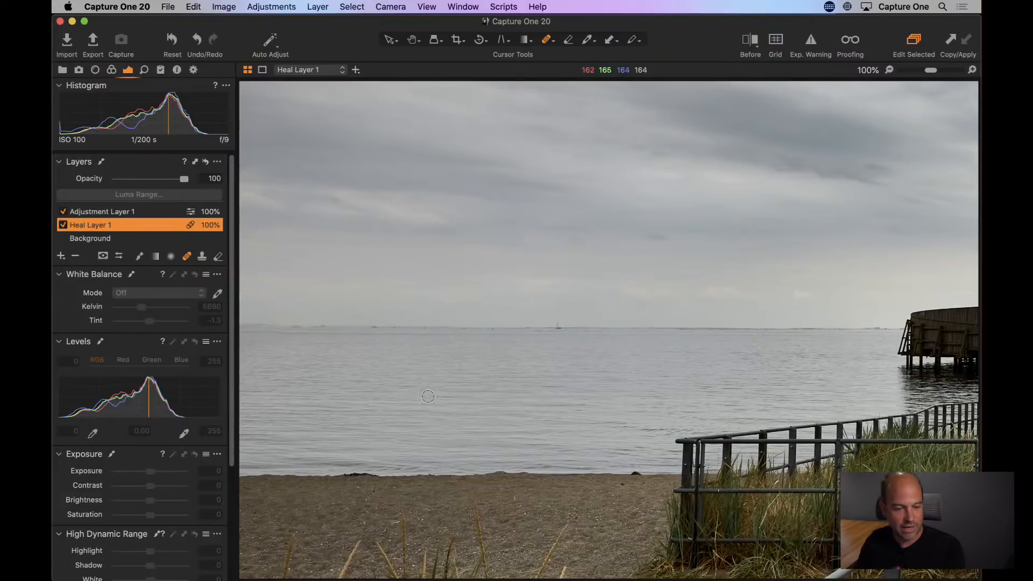
{"action": "right_click", "coordinate": [438, 261]}
{"action": "left_click", "coordinate": [422, 356]}
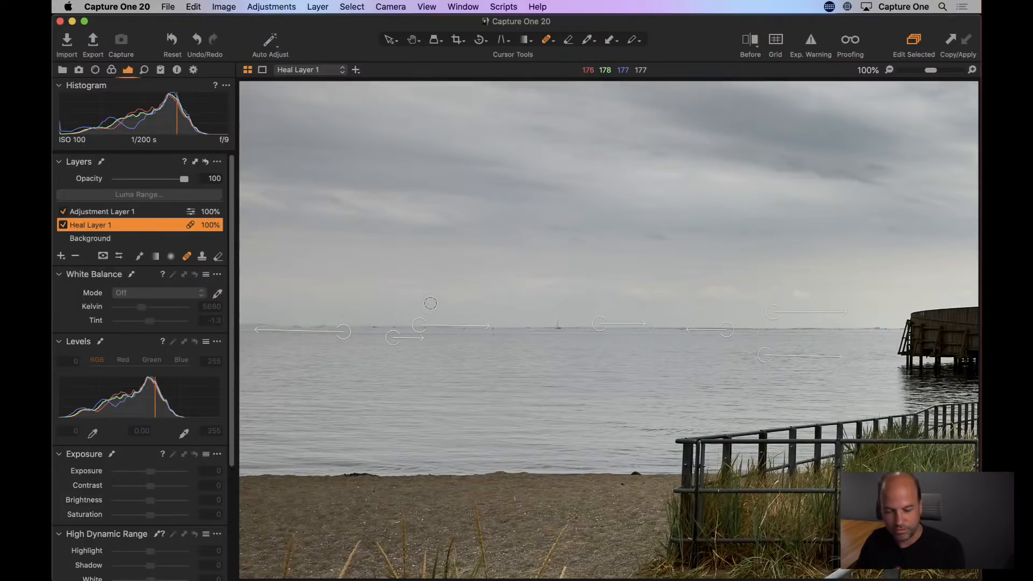
{"action": "key", "text": "h"}
{"action": "double_click", "coordinate": [422, 277]}
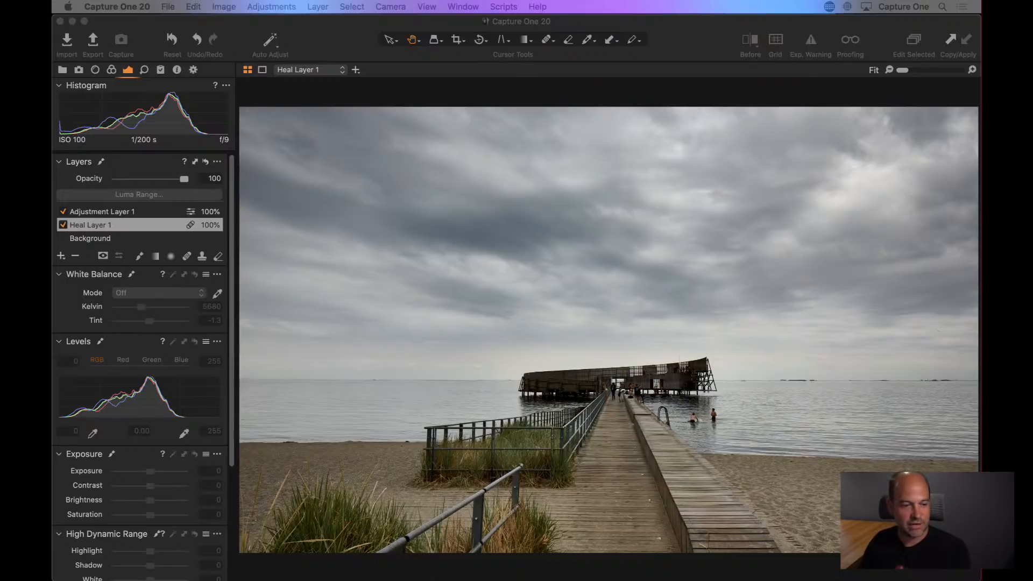
Step: Add a new empty adjustment layer and adjust the Flow in the mask brush settings
{"action": "left_click", "coordinate": [317, 35]}
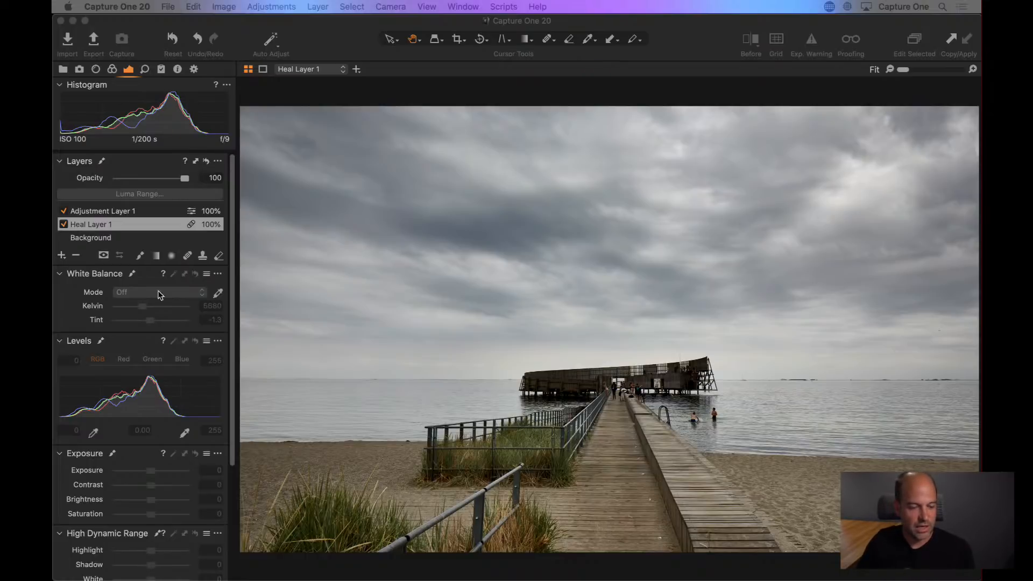
{"action": "left_click", "coordinate": [124, 220]}
{"action": "double_click", "coordinate": [123, 221]}
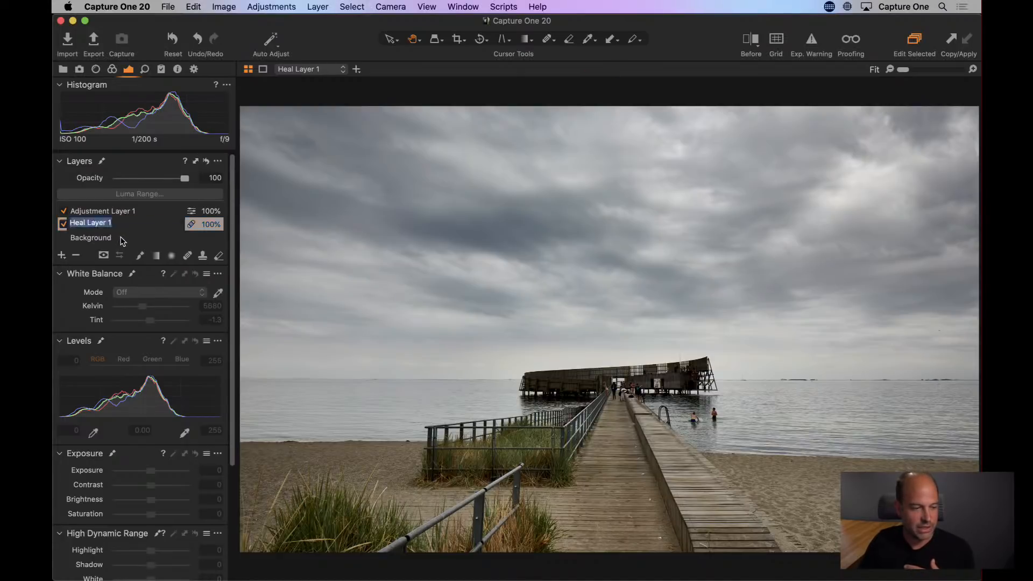
{"action": "left_click", "coordinate": [121, 238]}
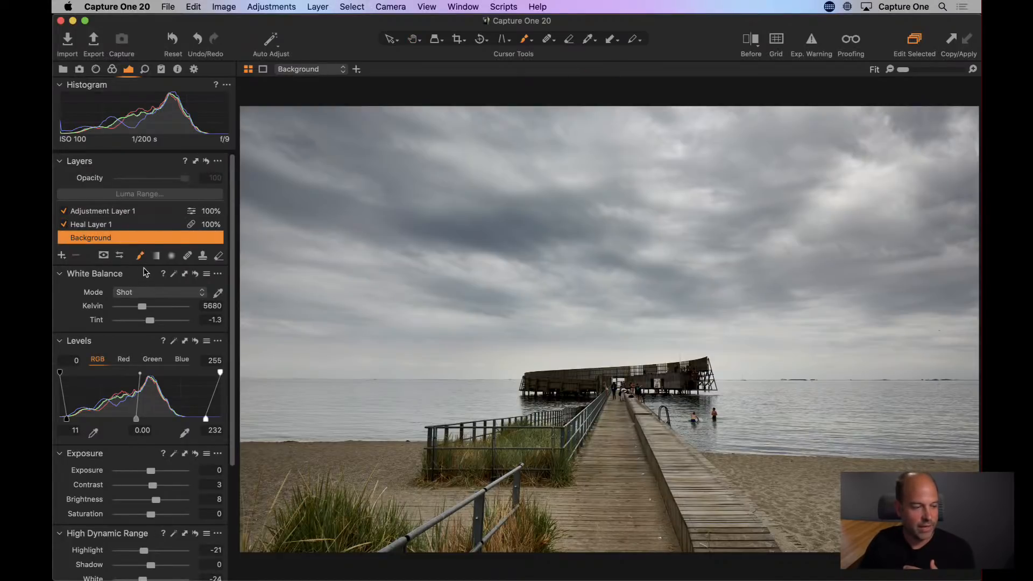
{"action": "left_click", "coordinate": [62, 256]}
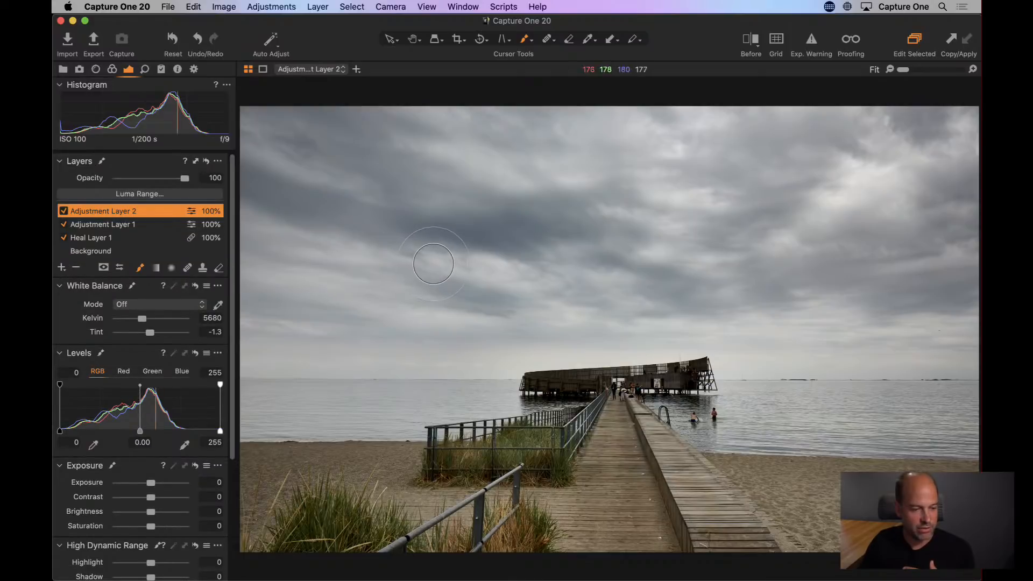
{"action": "right_click", "coordinate": [457, 259]}
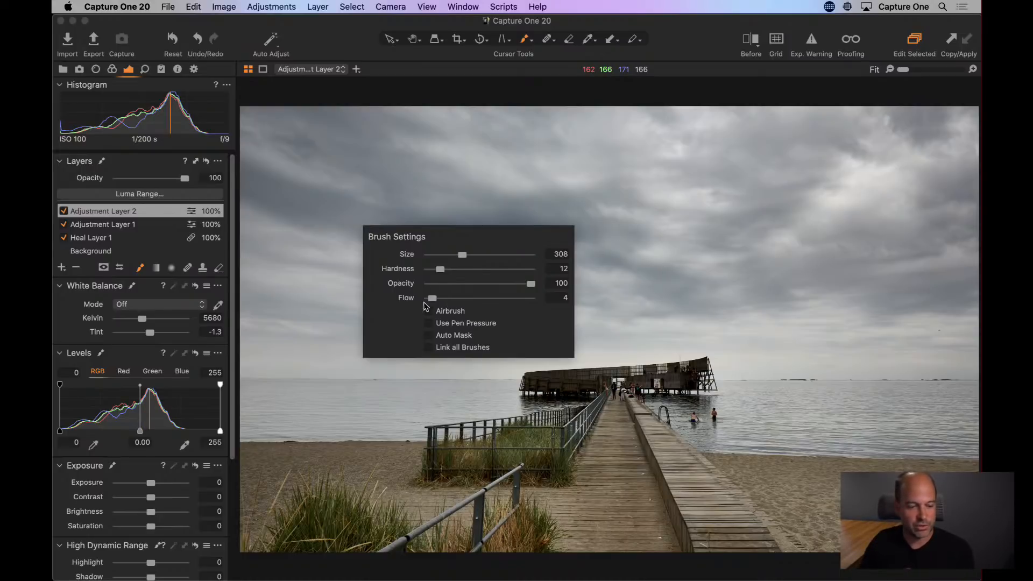
{"action": "left_click_drag", "start_coordinate": [432, 298], "coordinate": [584, 287]}
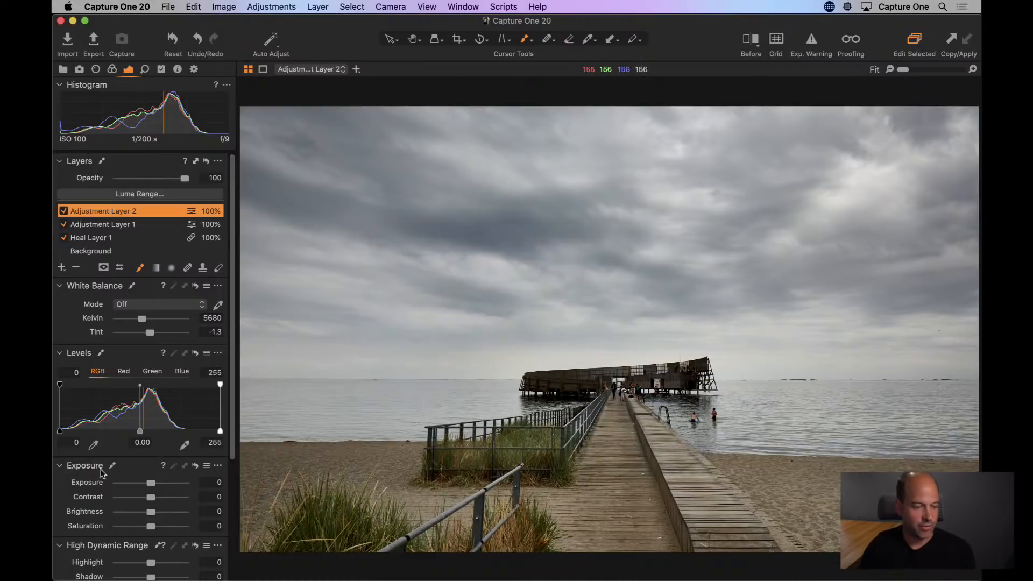
Step: Try Exposure 2.39 and -0.35 on the empty Adjustment Layer 2, and delete that layer
{"action": "left_click_drag", "start_coordinate": [151, 483], "coordinate": [170, 490]}
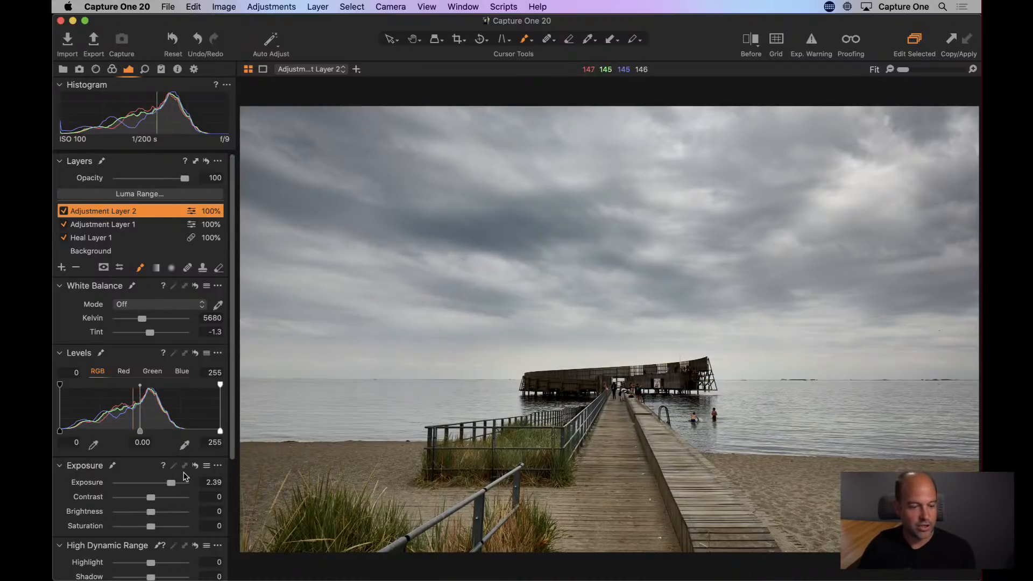
{"action": "right_click", "coordinate": [454, 301]}
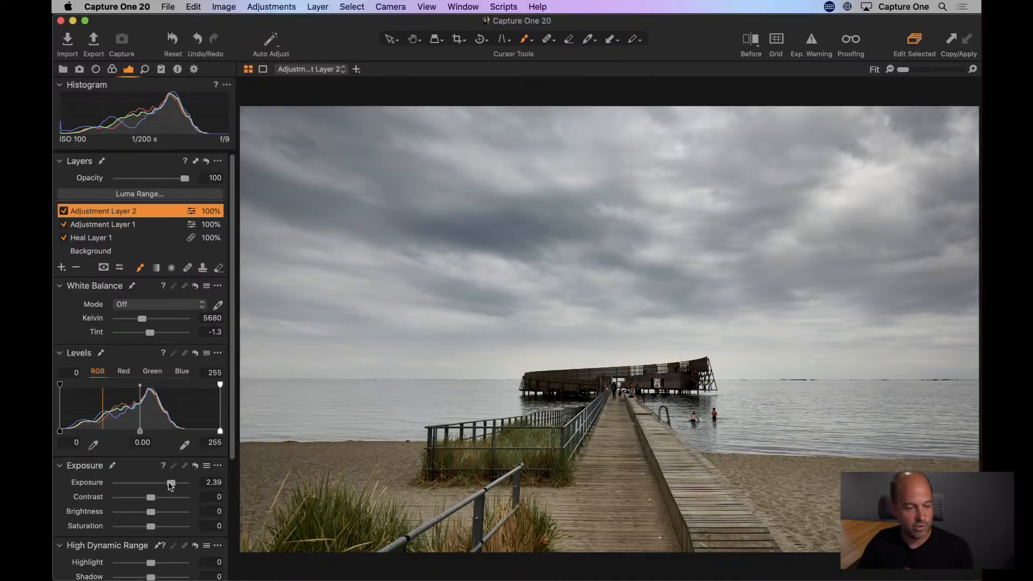
{"action": "right_click", "coordinate": [477, 285]}
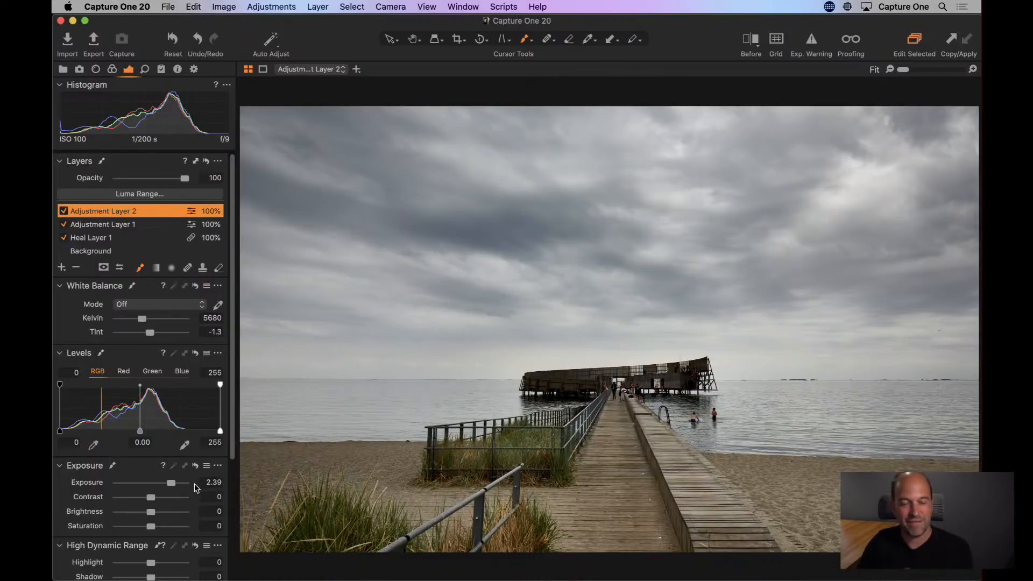
{"action": "left_click", "coordinate": [174, 486]}
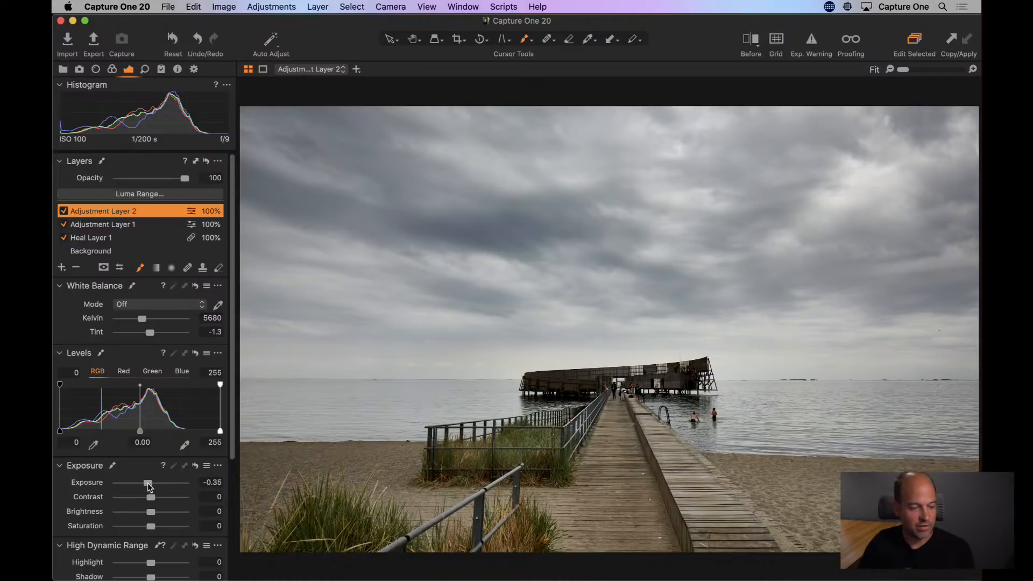
{"action": "left_click", "coordinate": [76, 268]}
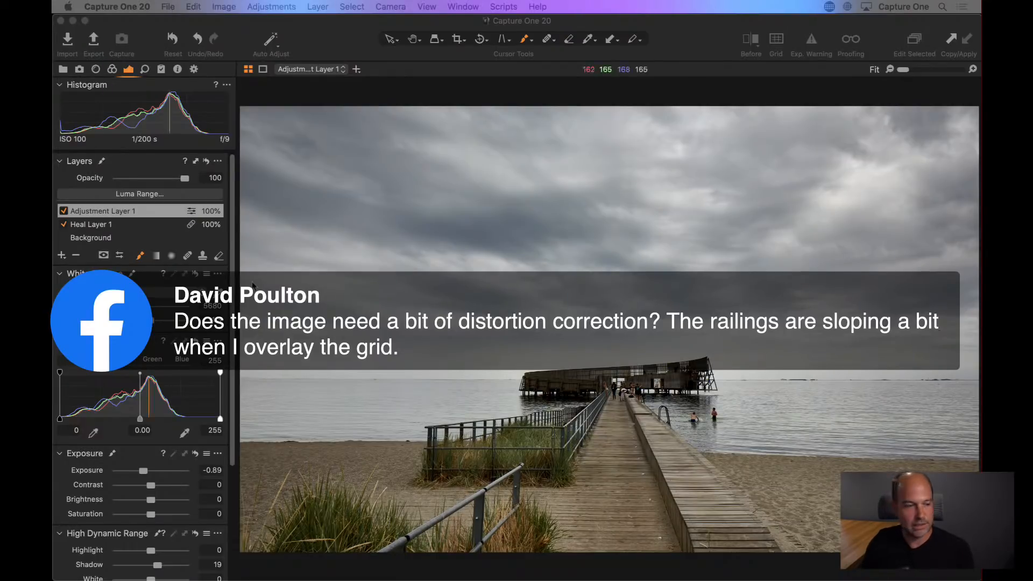
Step: Add a horizontal guide in the lens correction and rotation workspace and place it along the sea's horizon
{"action": "left_click", "coordinate": [96, 70]}
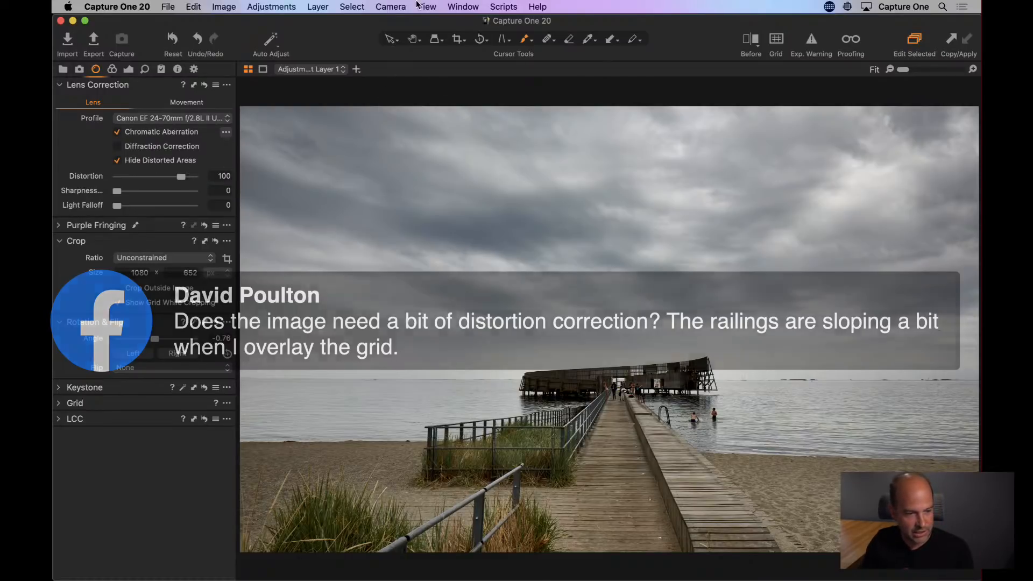
{"action": "left_click", "coordinate": [425, 7]}
{"action": "mouse_move", "coordinate": [484, 202]}
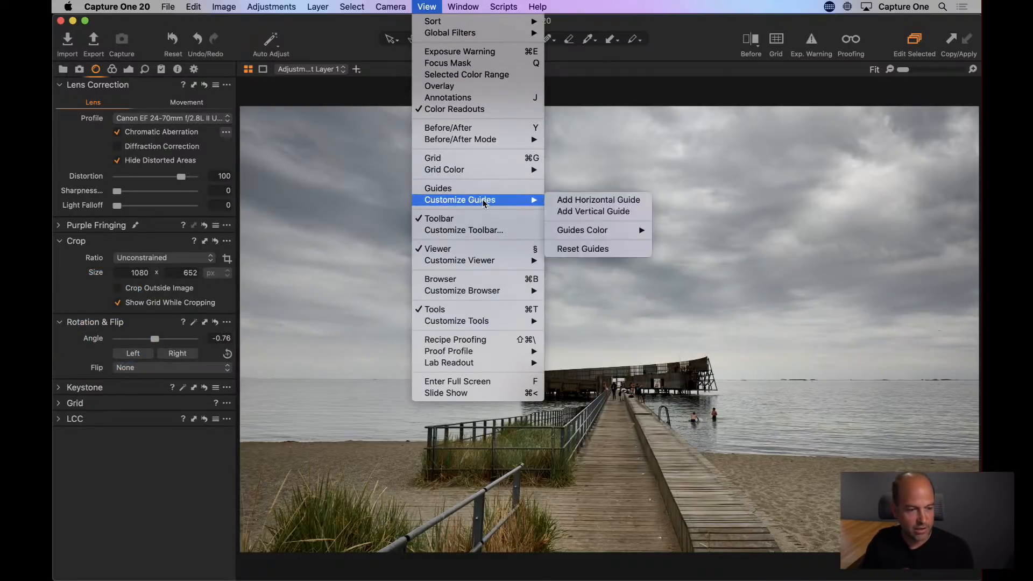
{"action": "left_click", "coordinate": [568, 205]}
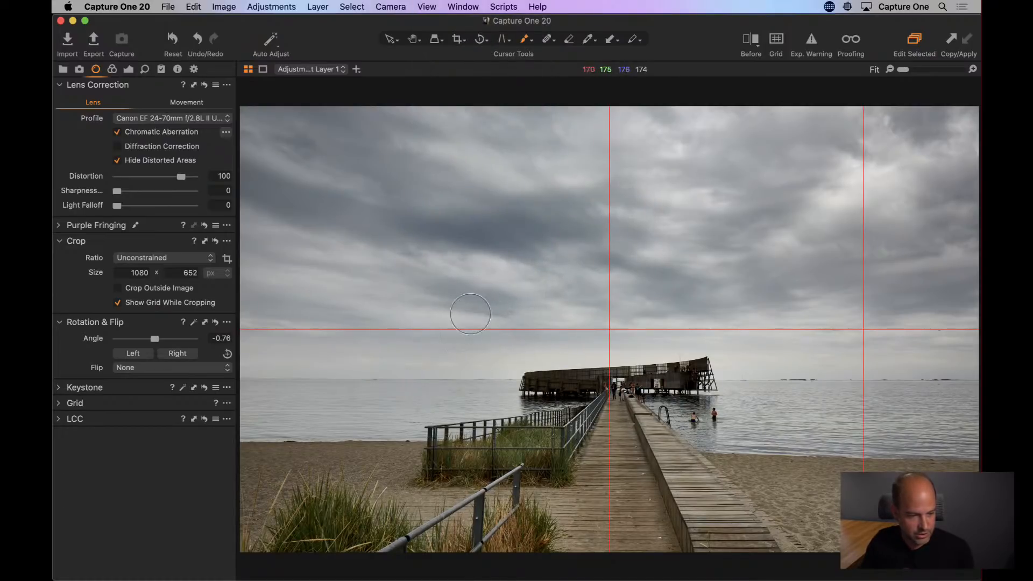
{"action": "key", "text": "v"}
{"action": "left_click_drag", "start_coordinate": [520, 329], "coordinate": [511, 380]}
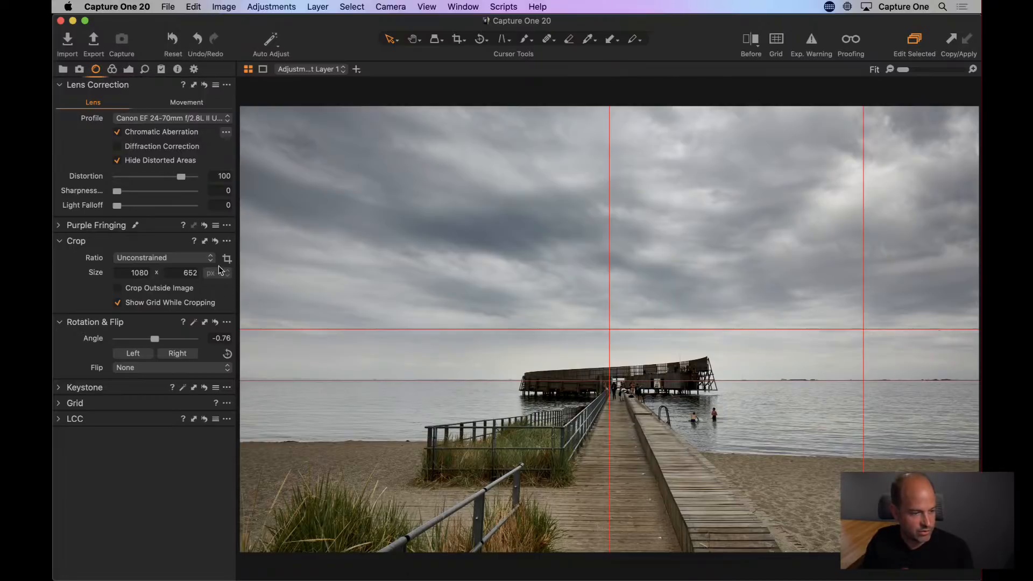
Step: Set the rotation angle to -0.8 to align the horizon with the guide, and hide the guides
{"action": "left_click", "coordinate": [220, 338]}
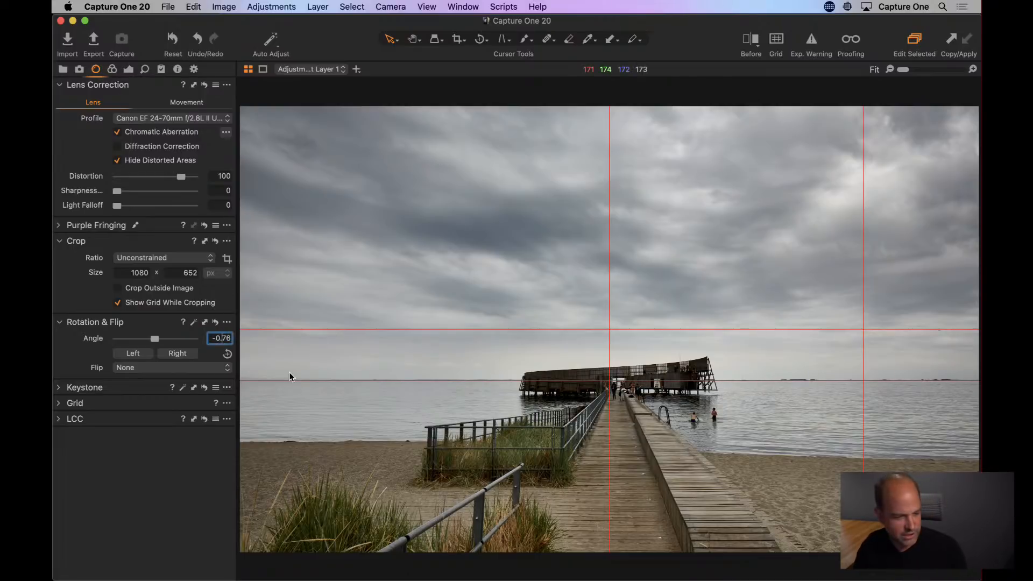
{"action": "key", "text": "Down"}
{"action": "key", "text": "Down"}
{"action": "key", "text": "Down"}
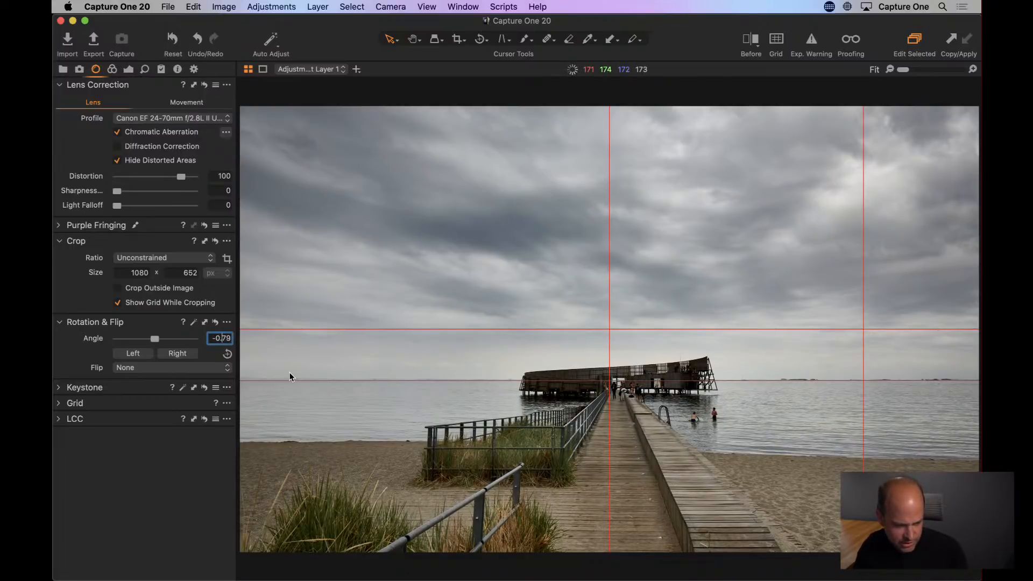
{"action": "key", "text": "Down"}
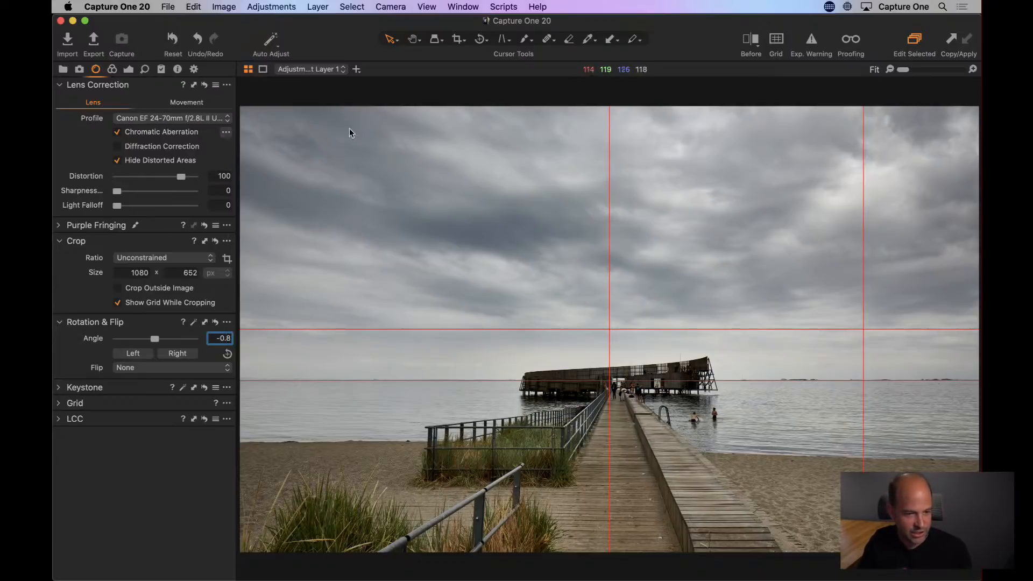
{"action": "left_click", "coordinate": [426, 7]}
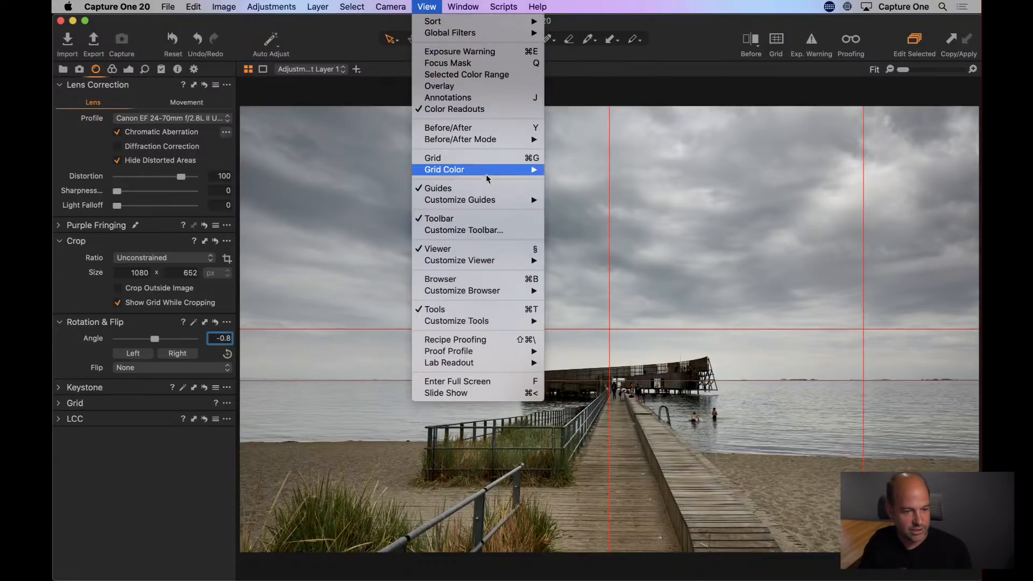
{"action": "left_click", "coordinate": [490, 189]}
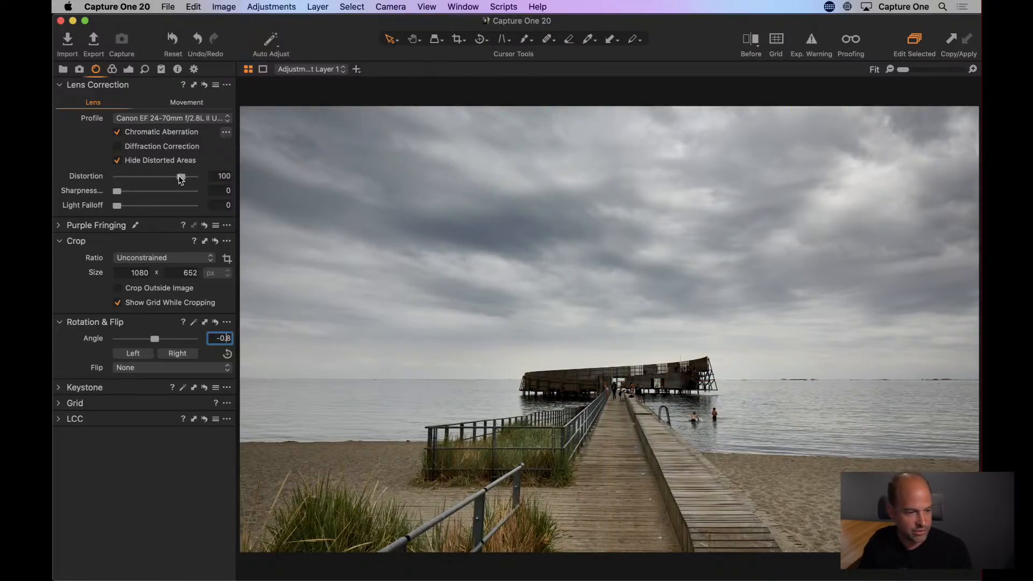
Step: Compare the photo with the lens distortion correction at 0 and at 100
{"action": "left_click_drag", "start_coordinate": [181, 180], "coordinate": [109, 211]}
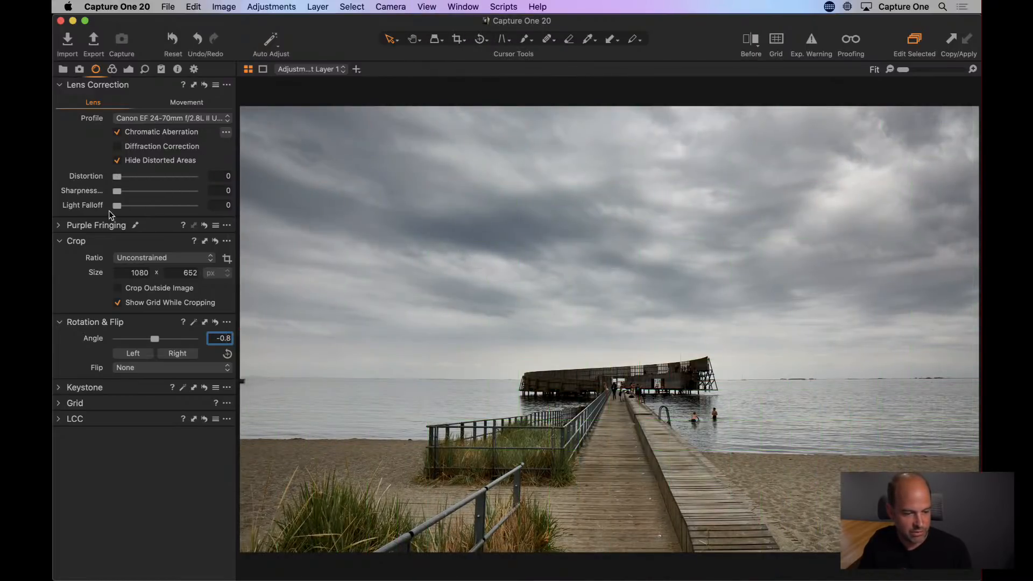
{"action": "left_click", "coordinate": [217, 177]}
{"action": "type", "text": "100"}
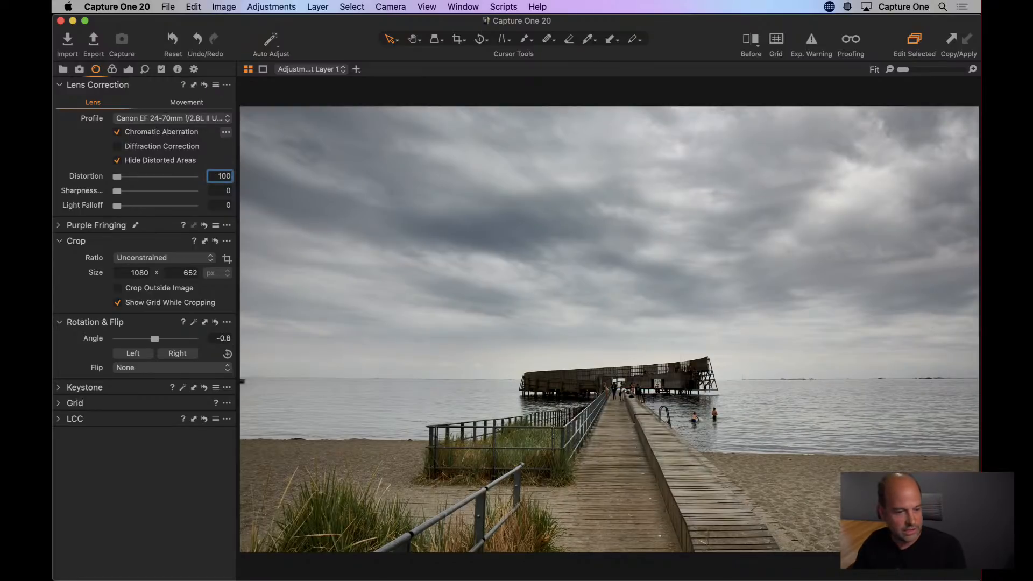
{"action": "key", "text": "Return"}
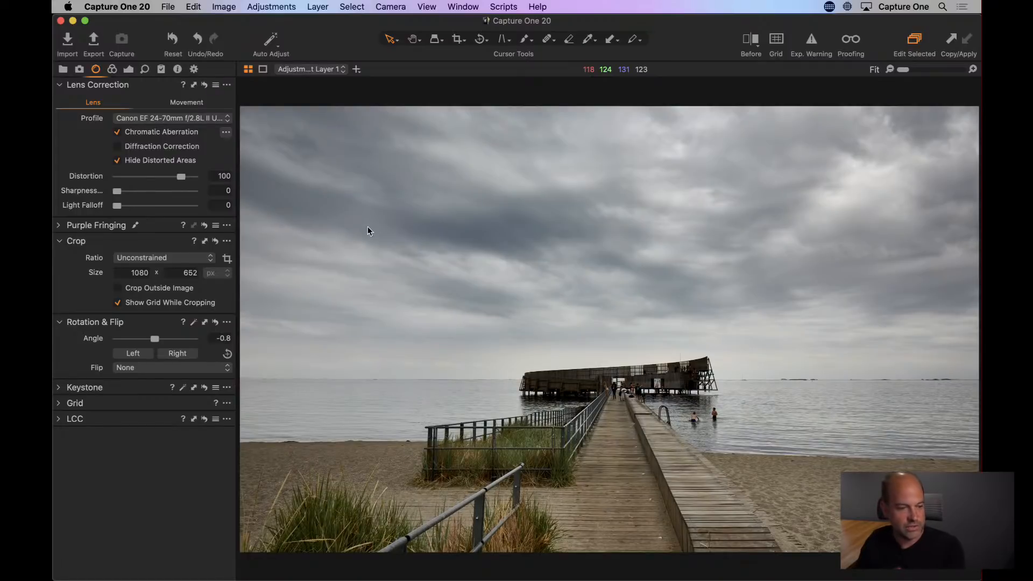
{"action": "left_click", "coordinate": [217, 176]}
{"action": "type", "text": "0"}
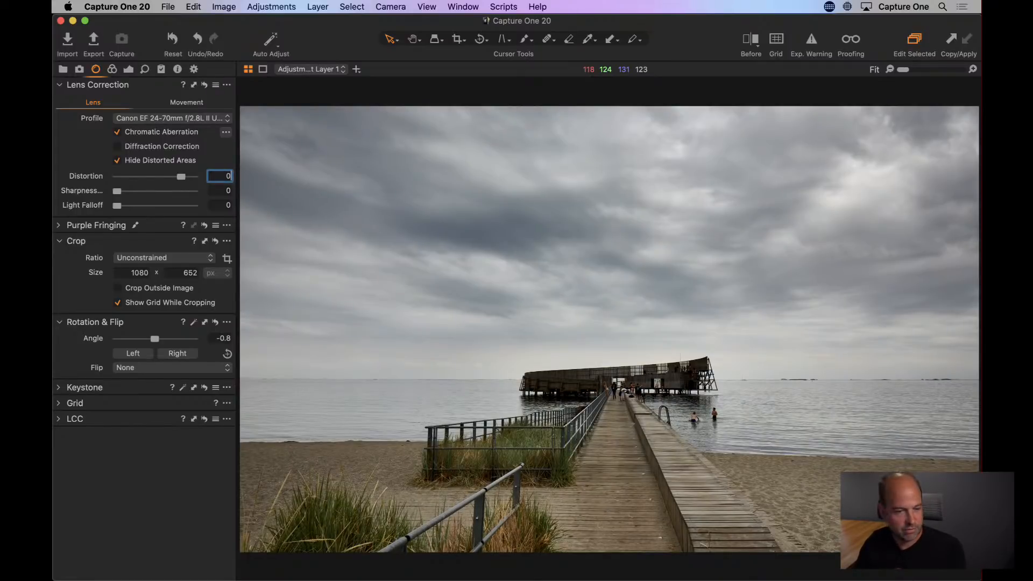
{"action": "key", "text": "Return"}
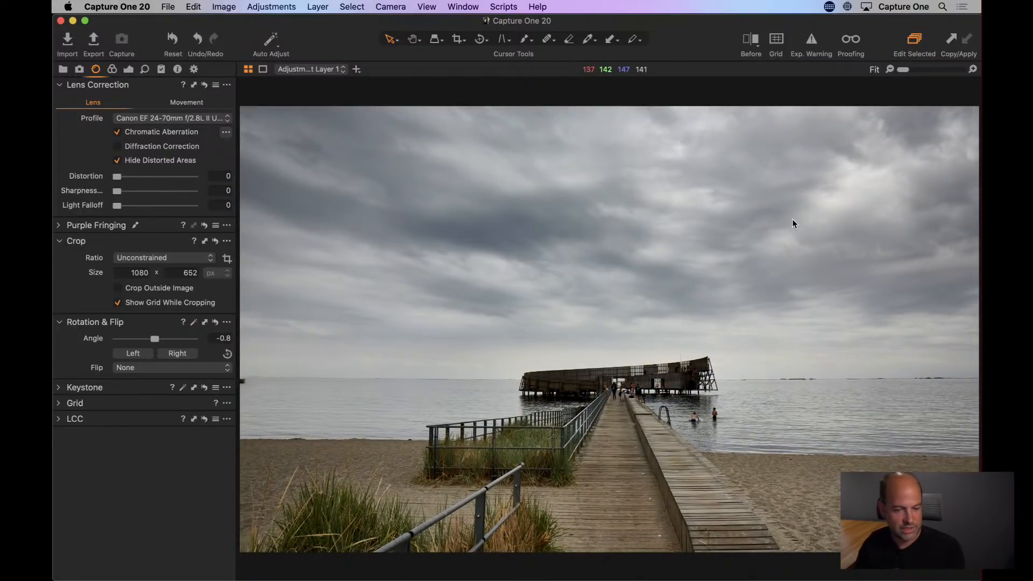
Step: Set the lens distortion correction to 80 and the vertical keystone correction to 15.95
{"action": "left_click", "coordinate": [219, 176]}
{"action": "type", "text": "80"}
{"action": "key", "text": "Return"}
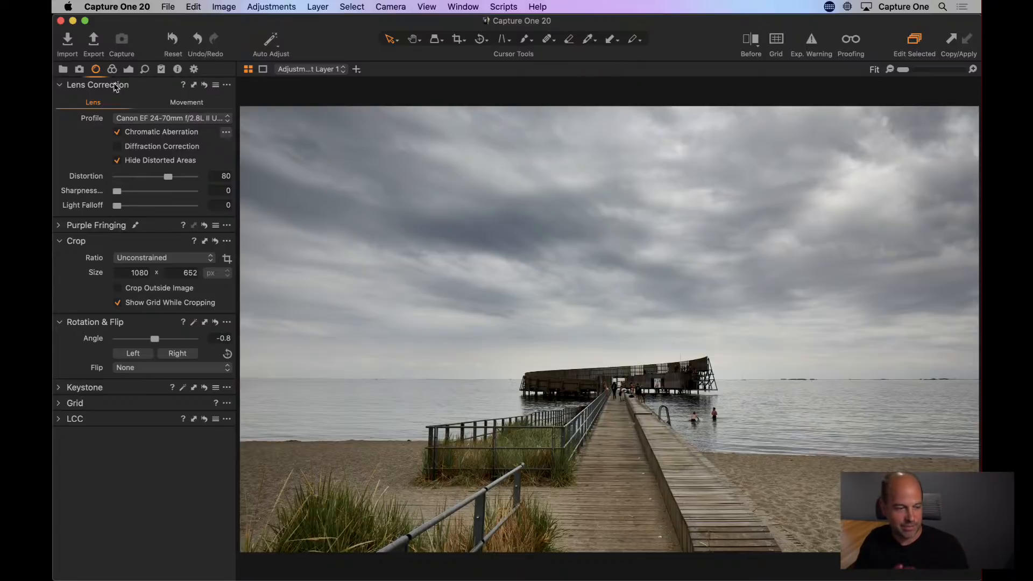
{"action": "left_click", "coordinate": [59, 388]}
{"action": "left_click_drag", "start_coordinate": [156, 407], "coordinate": [163, 406]}
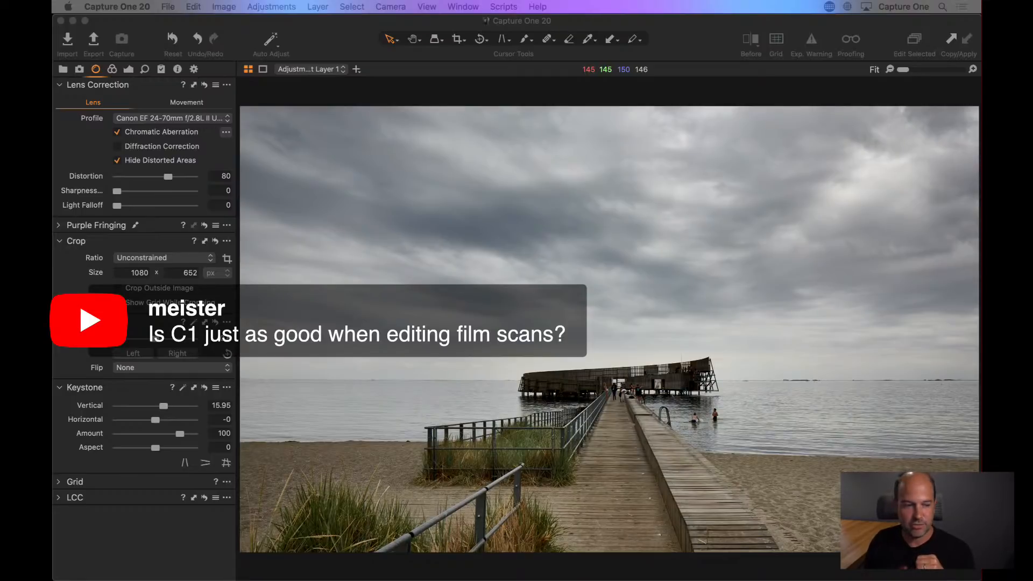
Step: Select the Background layer and clone the variant of the jetty photo
{"action": "left_click", "coordinate": [129, 70]}
{"action": "left_click", "coordinate": [129, 70]}
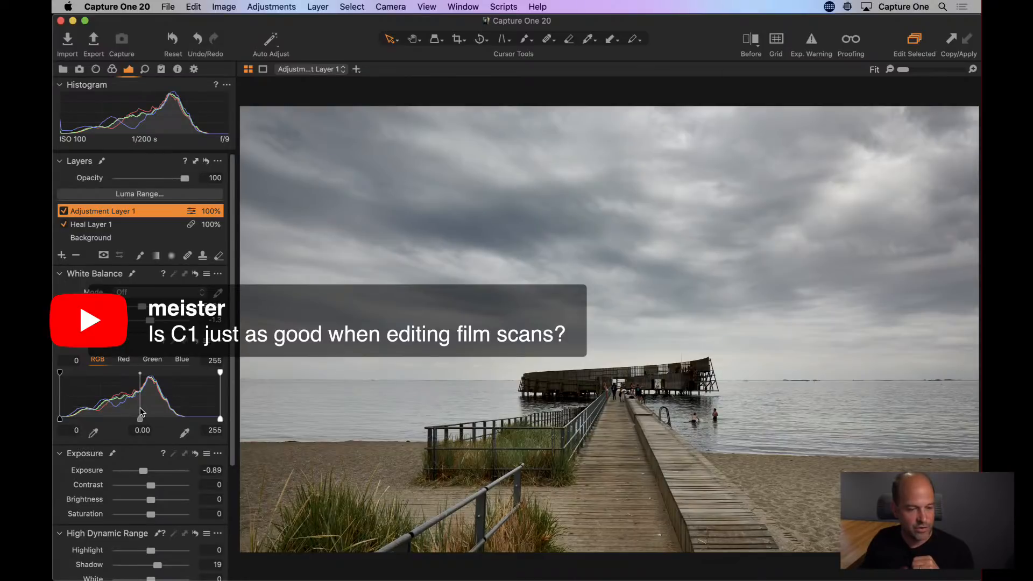
{"action": "left_click", "coordinate": [97, 237]}
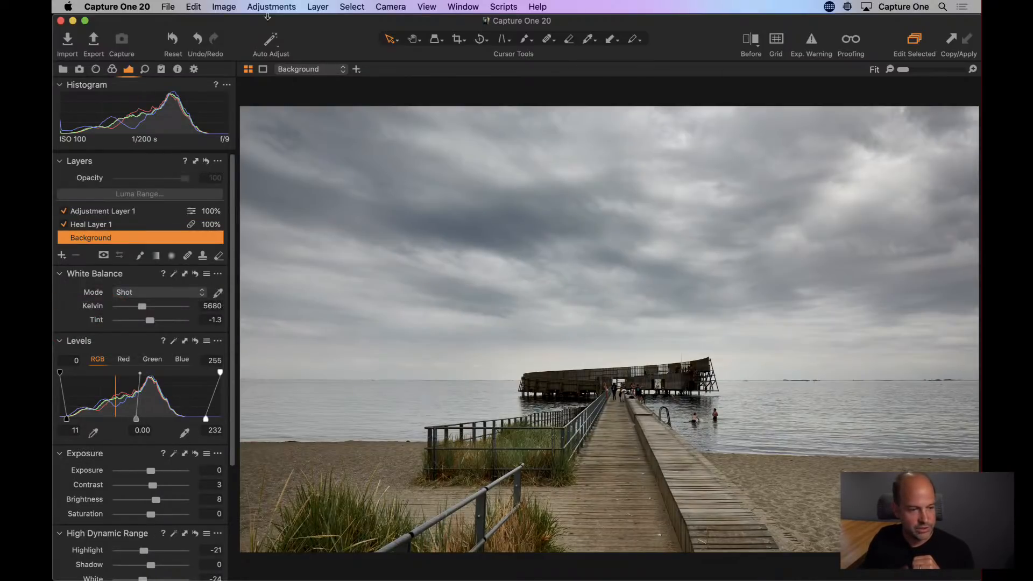
{"action": "left_click", "coordinate": [224, 7]}
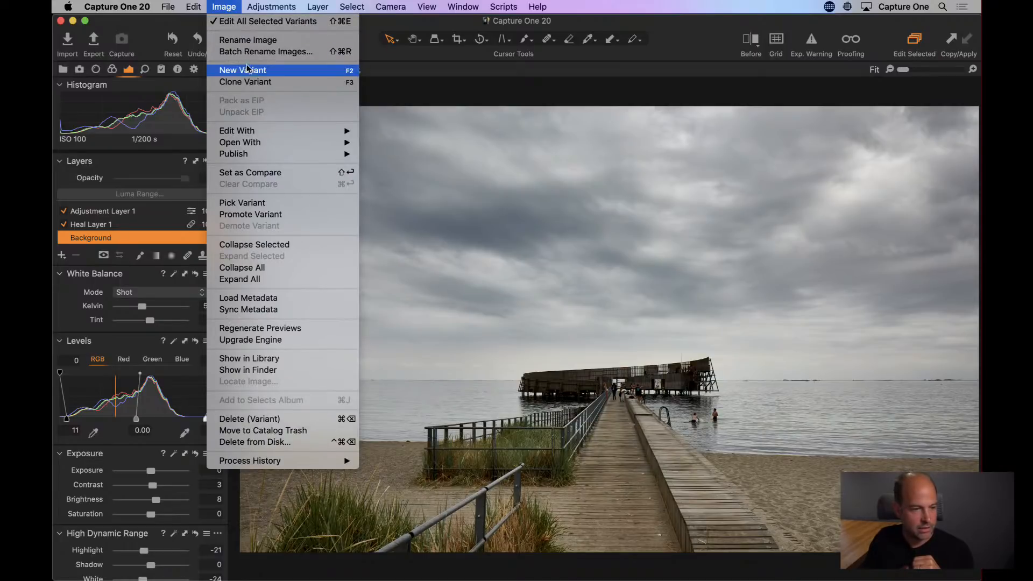
{"action": "left_click", "coordinate": [251, 83]}
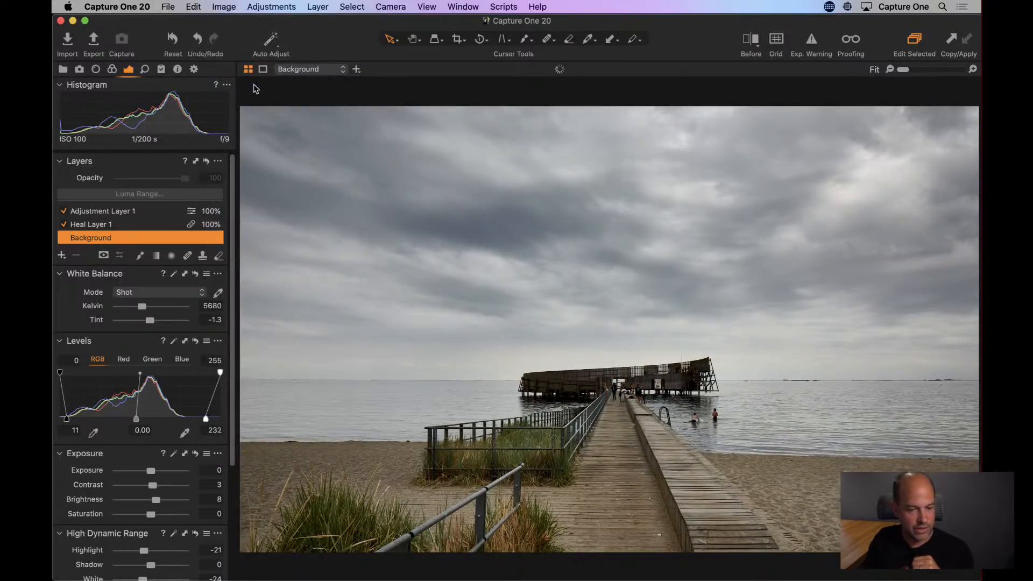
Step: Try inverting the cloned variant by setting the input levels to 255 for shadows and 0 for highlights, and reset Levels
{"action": "mouse_move", "coordinate": [67, 419]}
{"action": "left_mouse_down"}
{"action": "mouse_move", "coordinate": [178, 419]}
{"action": "mouse_move", "coordinate": [54, 432]}
{"action": "left_mouse_up"}
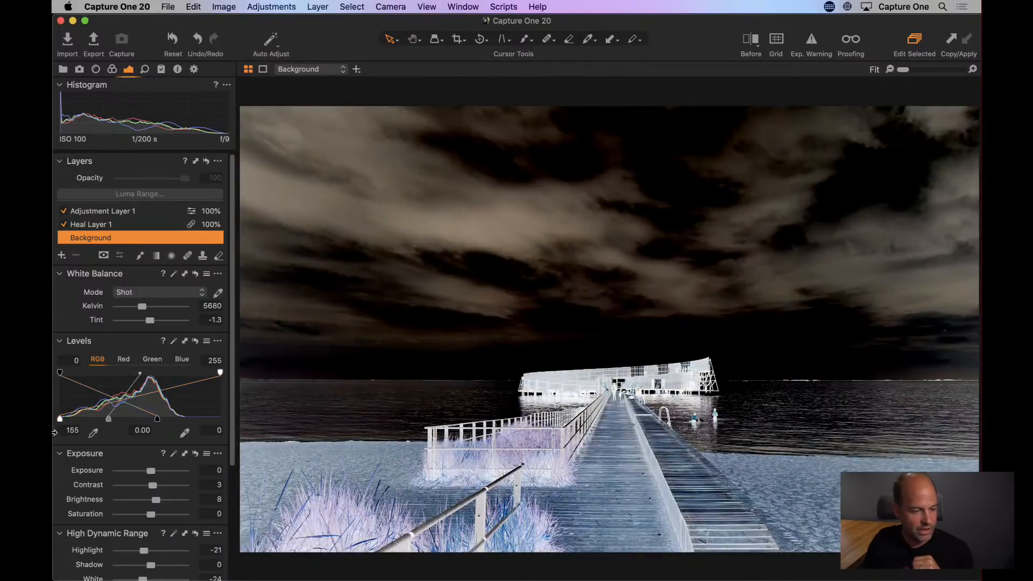
{"action": "left_click_drag", "start_coordinate": [157, 418], "coordinate": [229, 422]}
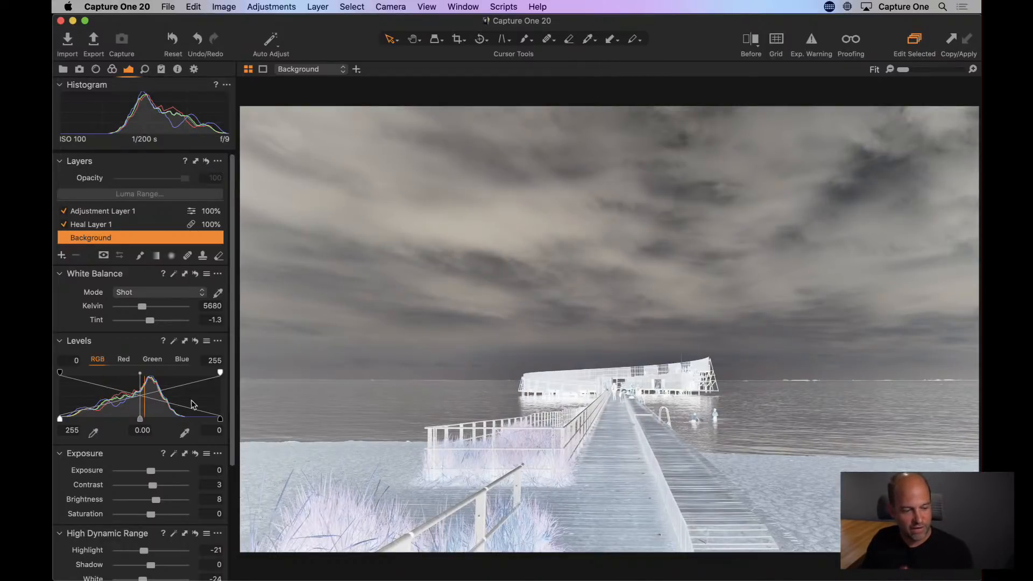
{"action": "left_click", "coordinate": [195, 341]}
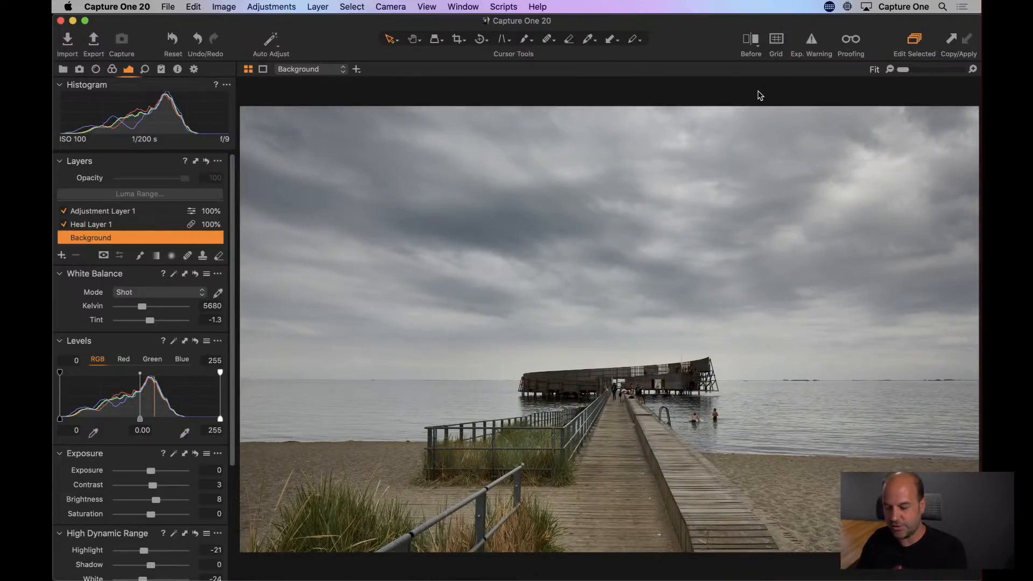
Step: Switch back to the third variant of the jetty photo in the browser and hide the browser
{"action": "key", "text": "super+b"}
{"action": "left_click", "coordinate": [914, 420]}
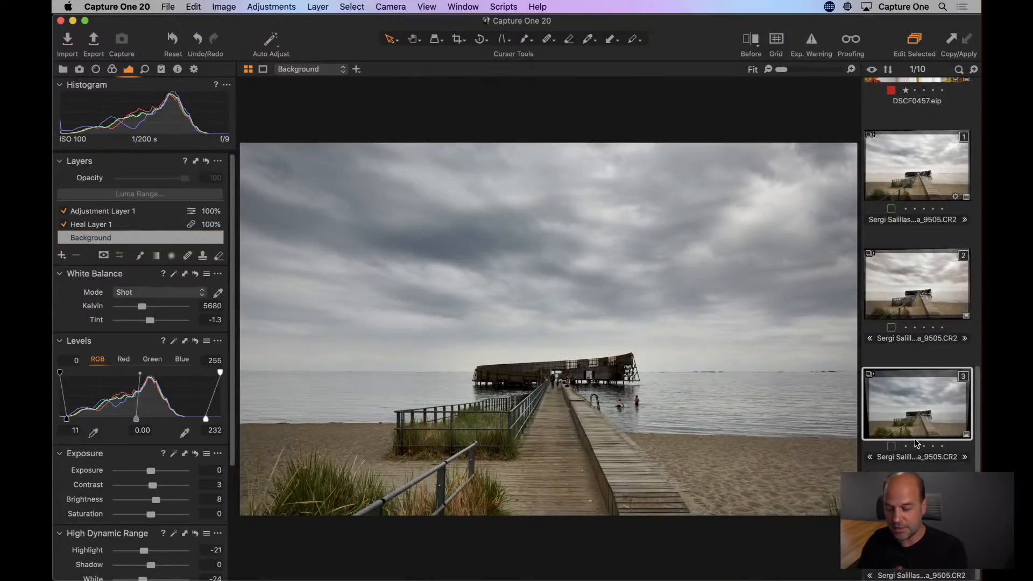
{"action": "key", "text": "super+b"}
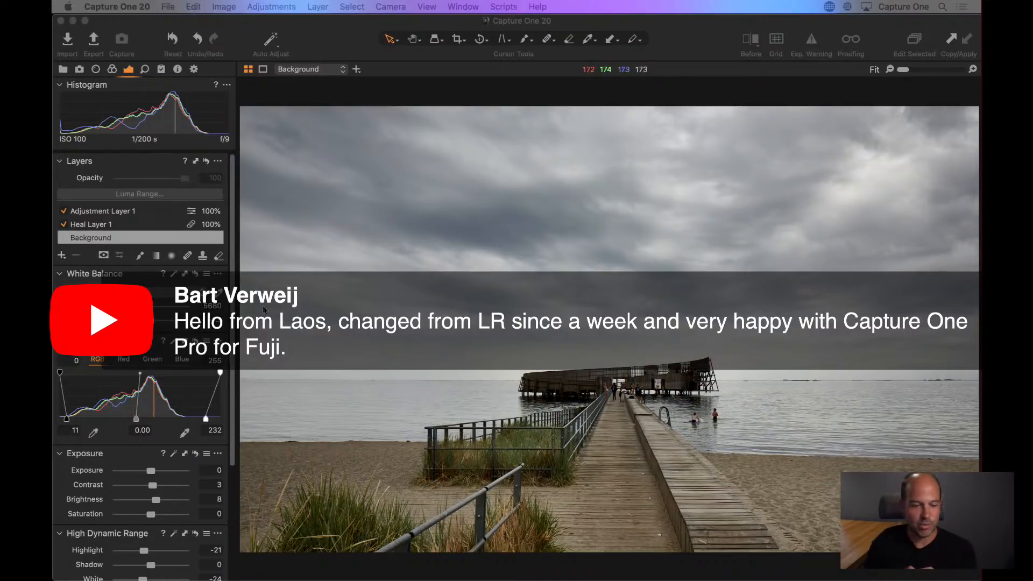
Step: Compare the original and edited photo by sweeping the before/after split across the whole frame, and review the Background adjustments
{"action": "left_click", "coordinate": [452, 104]}
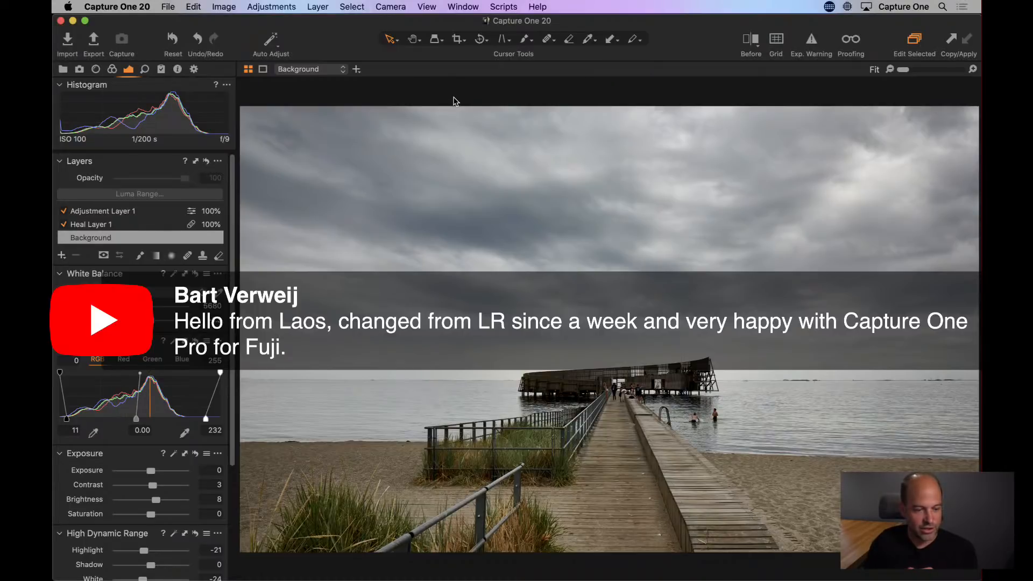
{"action": "left_click", "coordinate": [751, 41]}
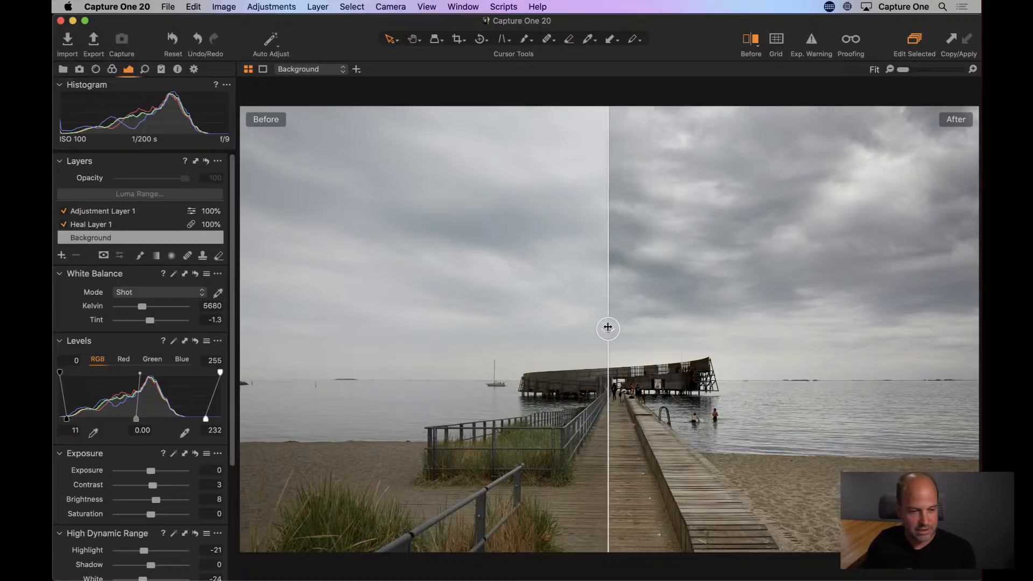
{"action": "left_click_drag", "start_coordinate": [608, 328], "coordinate": [968, 310]}
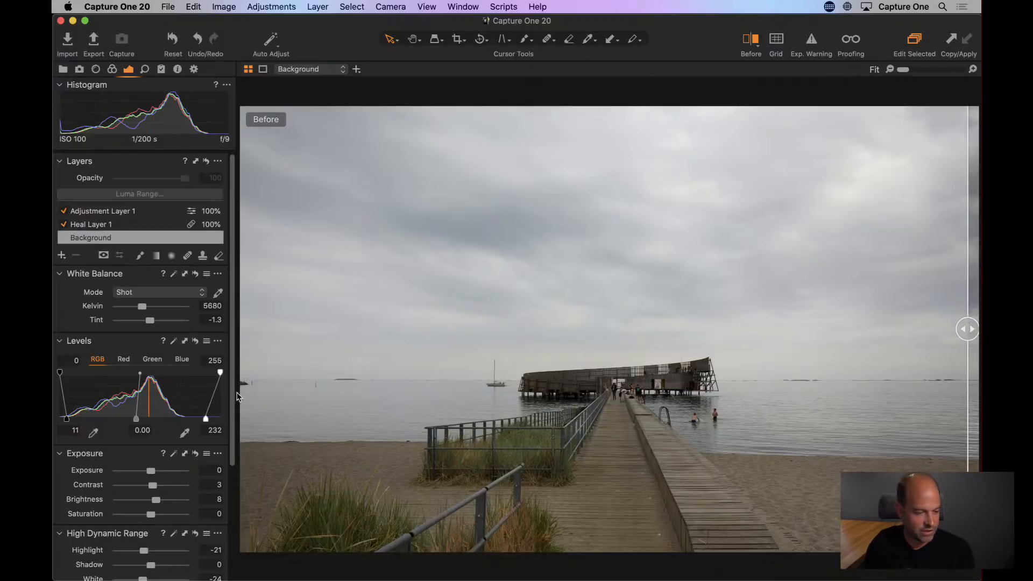
{"action": "left_click_drag", "start_coordinate": [235, 397], "coordinate": [239, 418]}
{"action": "scroll", "coordinate": [162, 350], "scroll_direction": "down", "scroll_amount": 5}
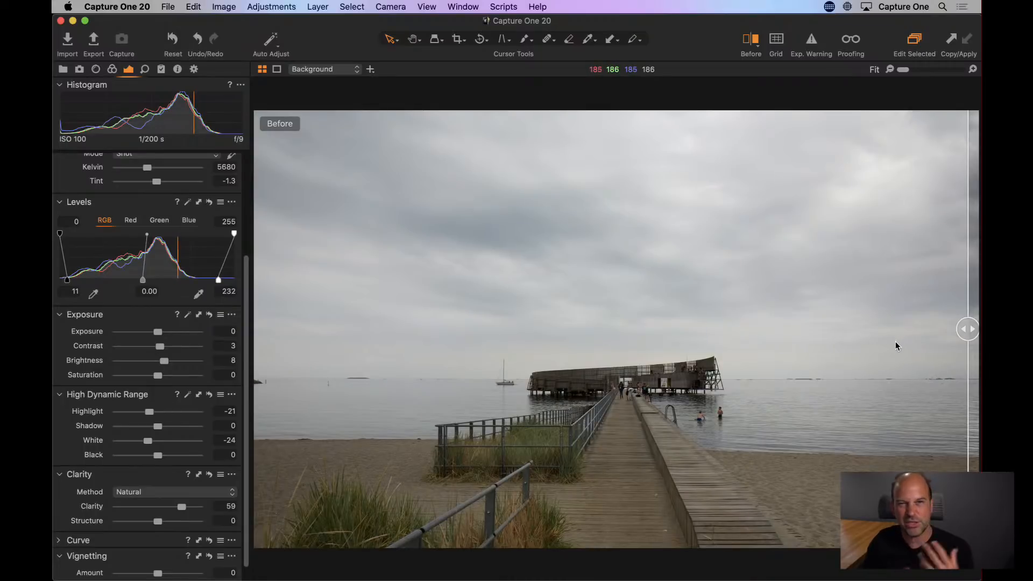
{"action": "left_click_drag", "start_coordinate": [963, 330], "coordinate": [259, 414]}
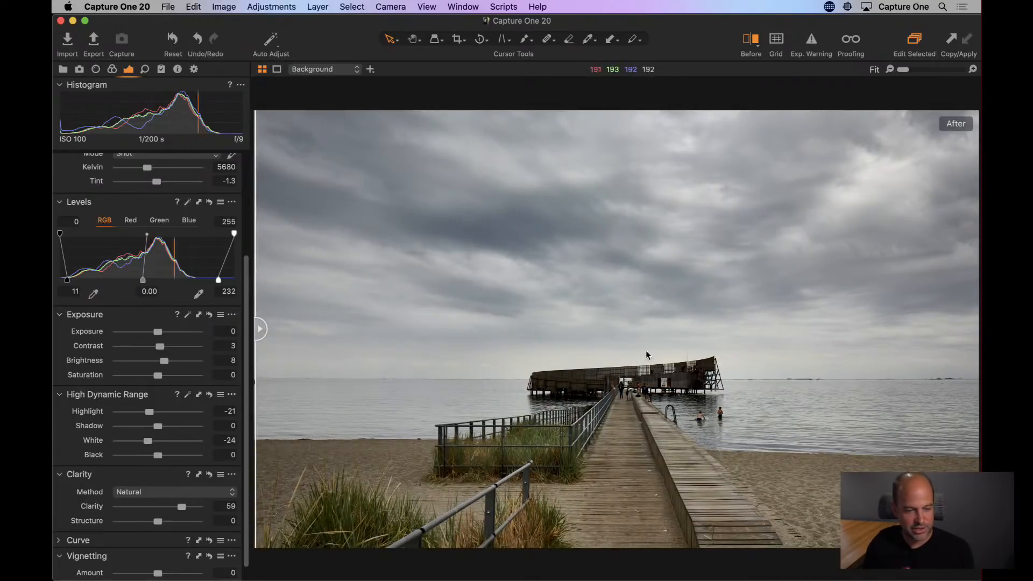
{"action": "scroll", "coordinate": [164, 324], "scroll_direction": "up", "scroll_amount": 5}
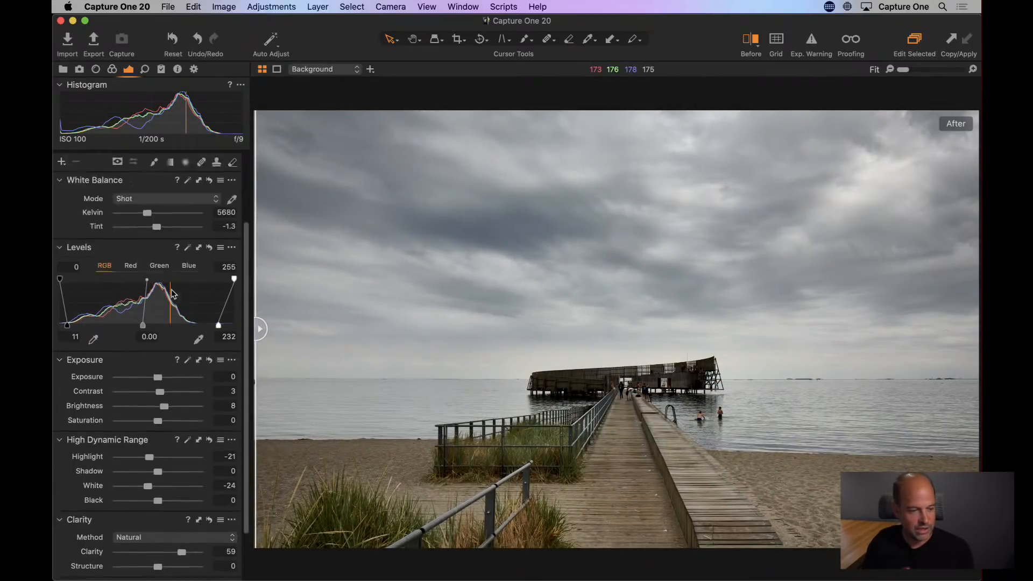
Step: Leave the before/after view and switch Heal Layer 1 off and on to compare the healed sea area
{"action": "left_click", "coordinate": [114, 225]}
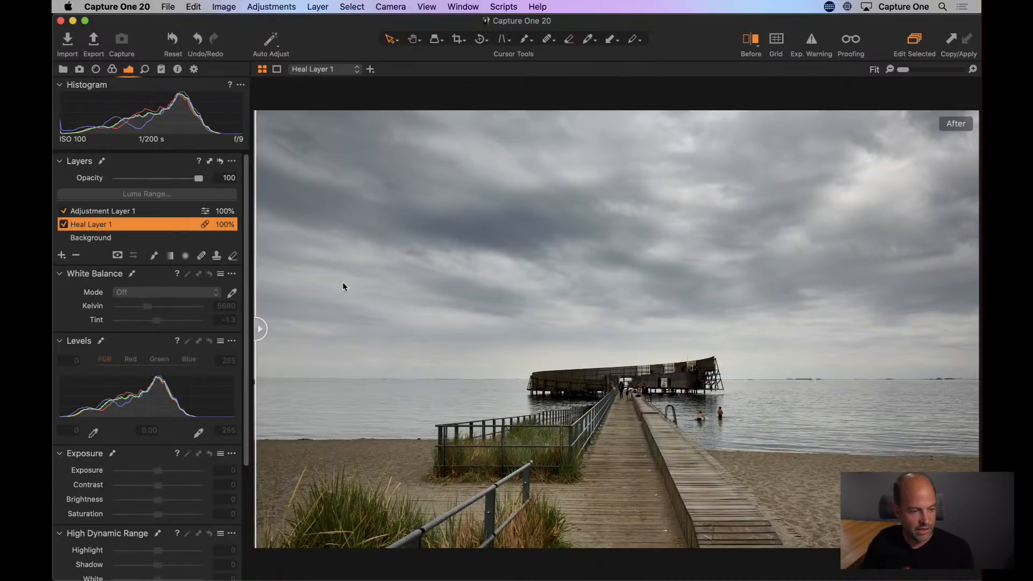
{"action": "left_click_drag", "start_coordinate": [569, 301], "coordinate": [600, 294]}
{"action": "left_click", "coordinate": [756, 44]}
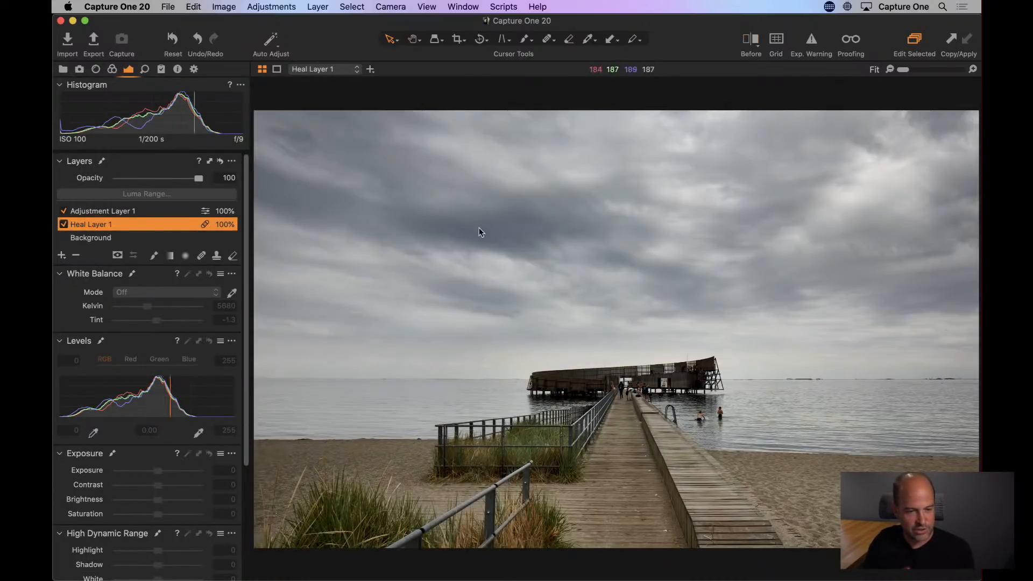
{"action": "left_click", "coordinate": [64, 225]}
{"action": "left_click", "coordinate": [64, 225]}
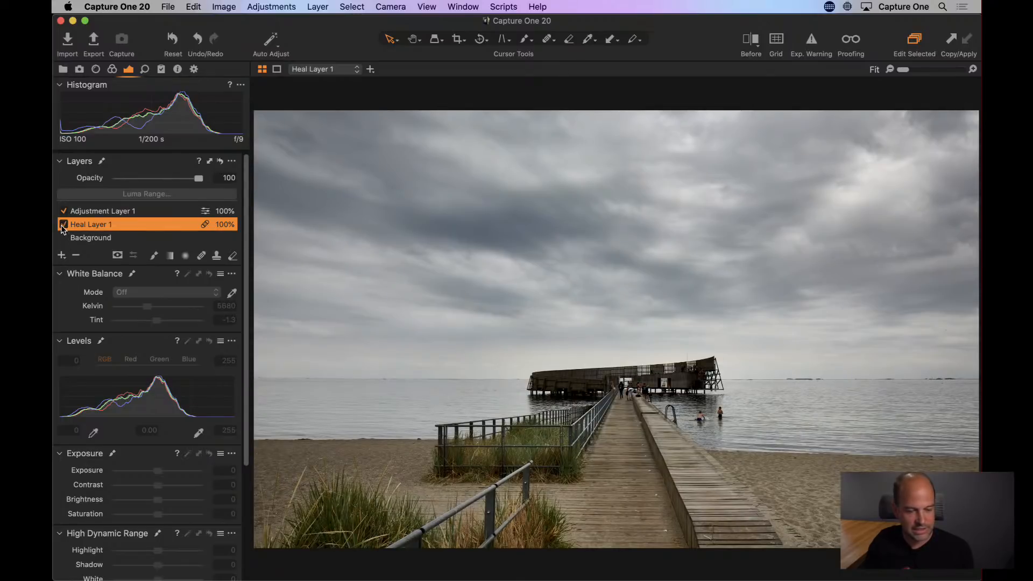
{"action": "left_click", "coordinate": [64, 224]}
{"action": "left_click", "coordinate": [64, 224]}
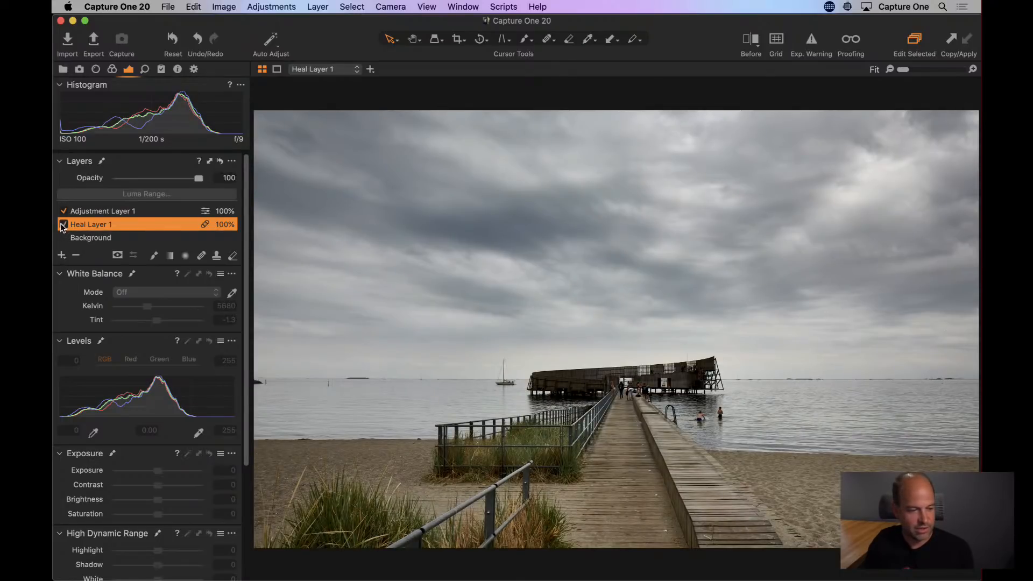
Step: Examine the before/after split around the building and jetty, and return to the normal view
{"action": "left_click", "coordinate": [750, 39]}
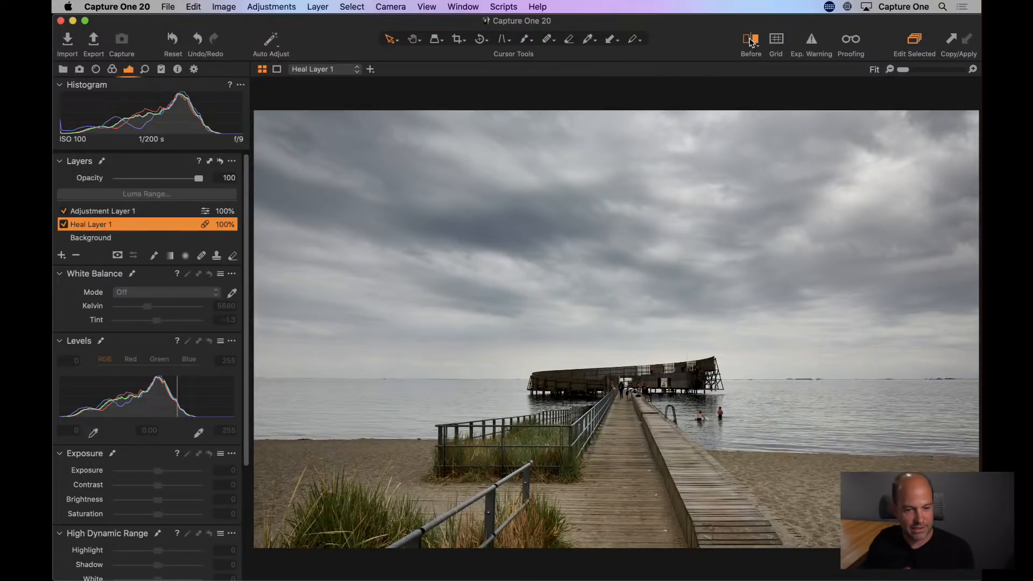
{"action": "left_click_drag", "start_coordinate": [619, 328], "coordinate": [664, 329]}
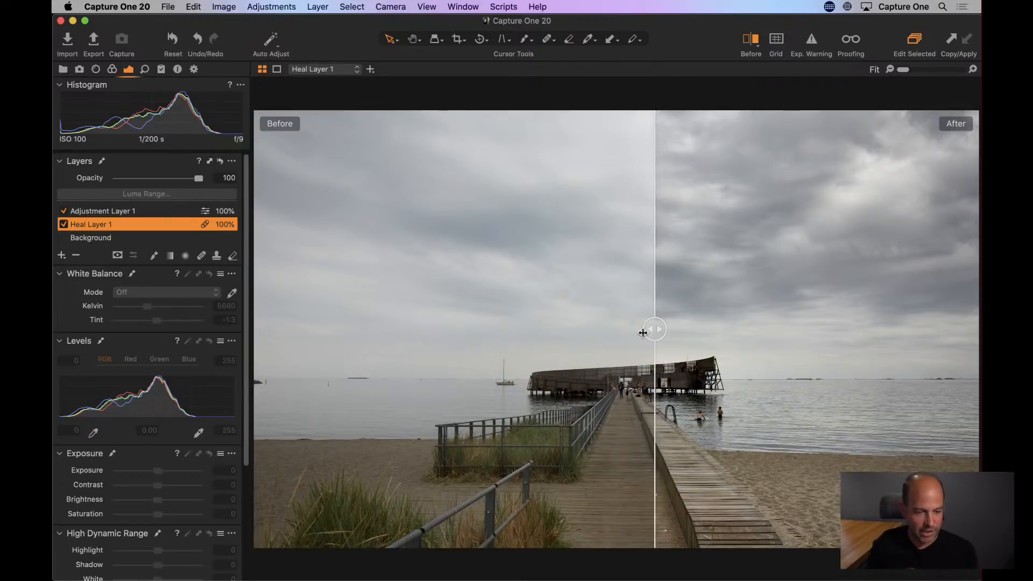
{"action": "left_click", "coordinate": [750, 40]}
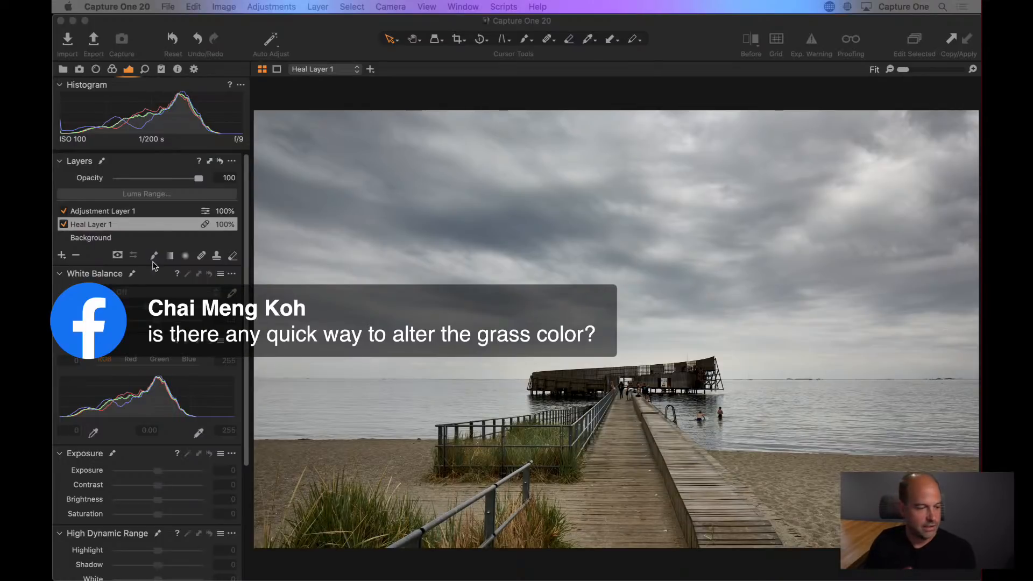
Step: Sample the grass in the basic Color Editor on the Background layer and set its green range to Saturation -2 and Lightness -28
{"action": "left_click", "coordinate": [125, 113]}
{"action": "left_click", "coordinate": [102, 239]}
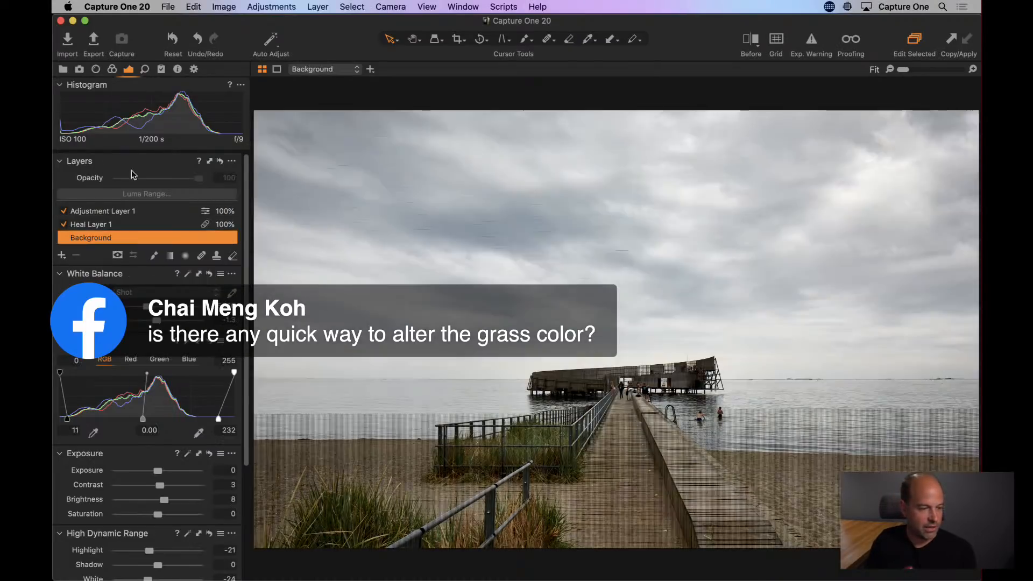
{"action": "left_click", "coordinate": [112, 69]}
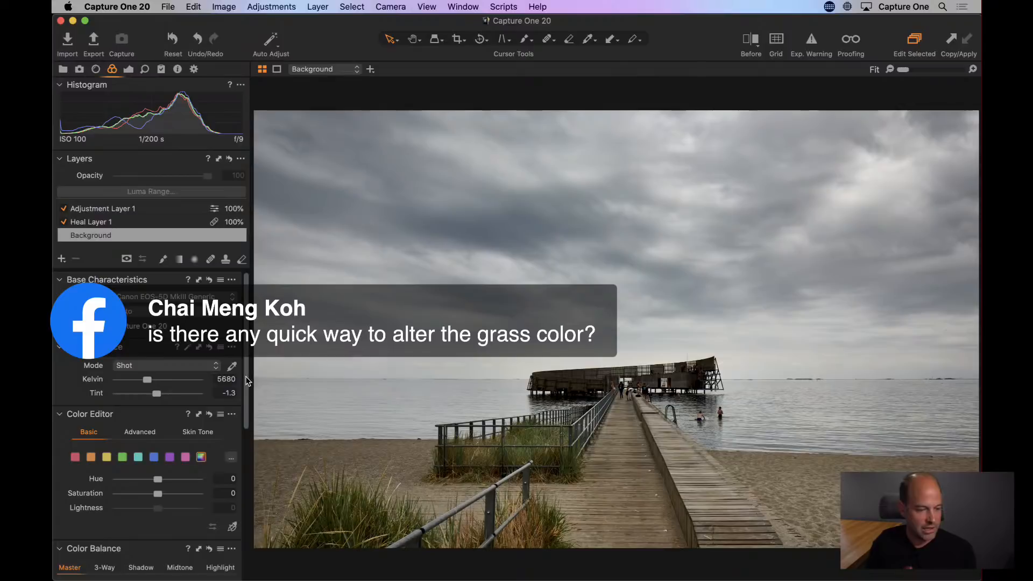
{"action": "scroll", "coordinate": [170, 389], "scroll_direction": "down", "scroll_amount": 5}
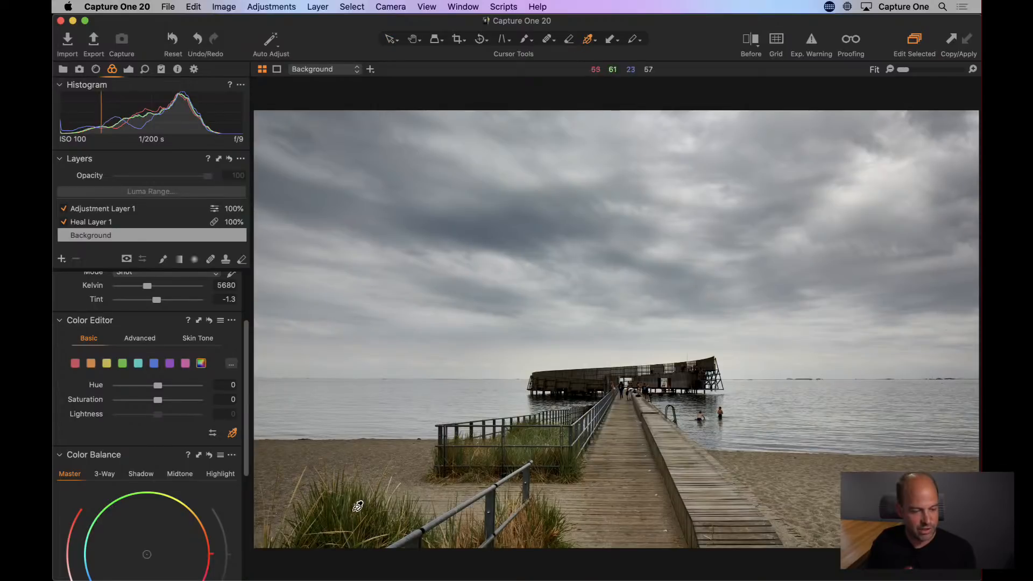
{"action": "left_click_drag", "start_coordinate": [346, 508], "coordinate": [341, 521]}
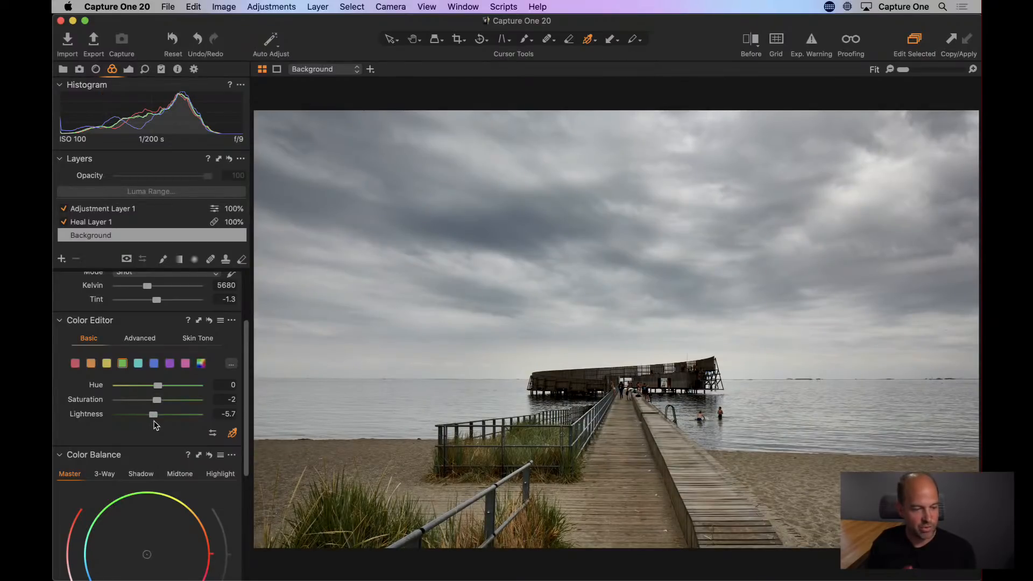
{"action": "left_click_drag", "start_coordinate": [153, 417], "coordinate": [135, 418]}
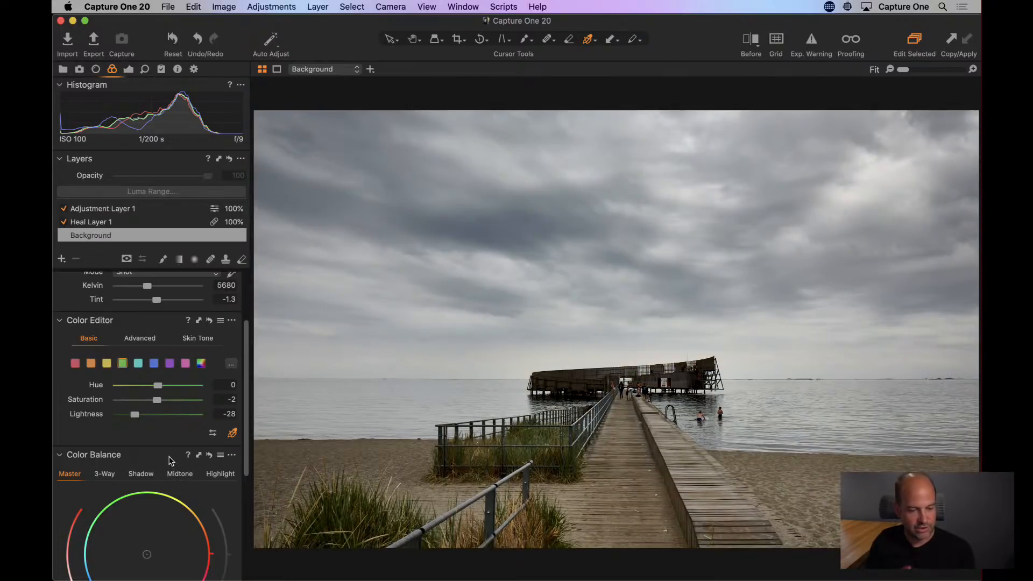
Step: Pick the grass colour in the foreground as a colour range in the advanced Color Editor
{"action": "left_click", "coordinate": [141, 338]}
{"action": "left_click", "coordinate": [230, 491]}
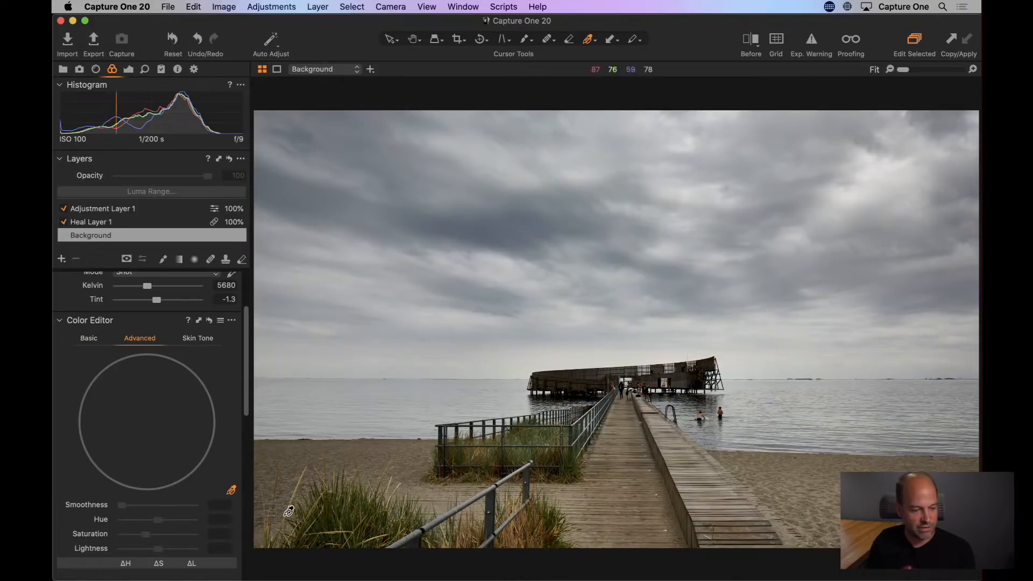
{"action": "left_click", "coordinate": [357, 508]}
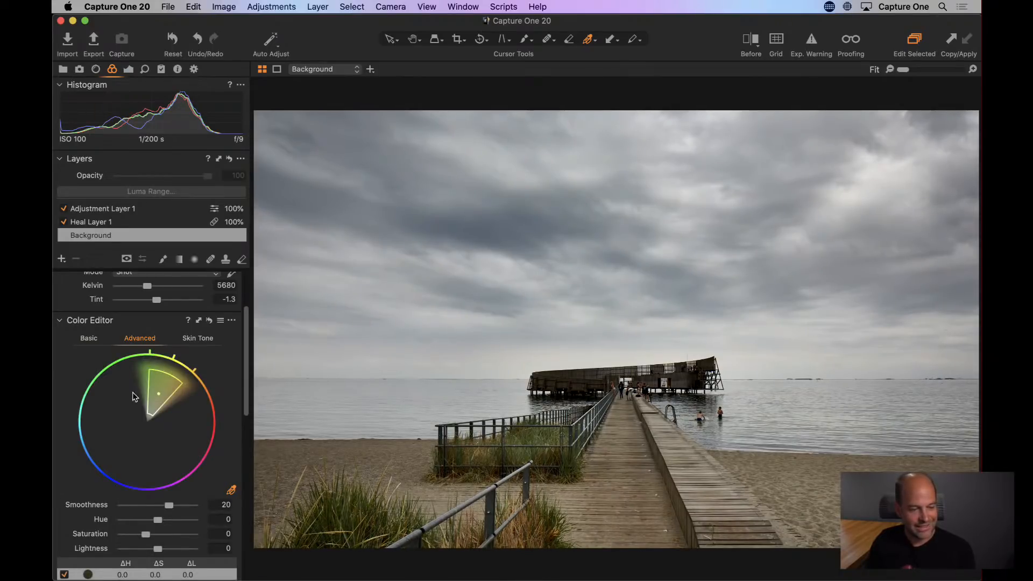